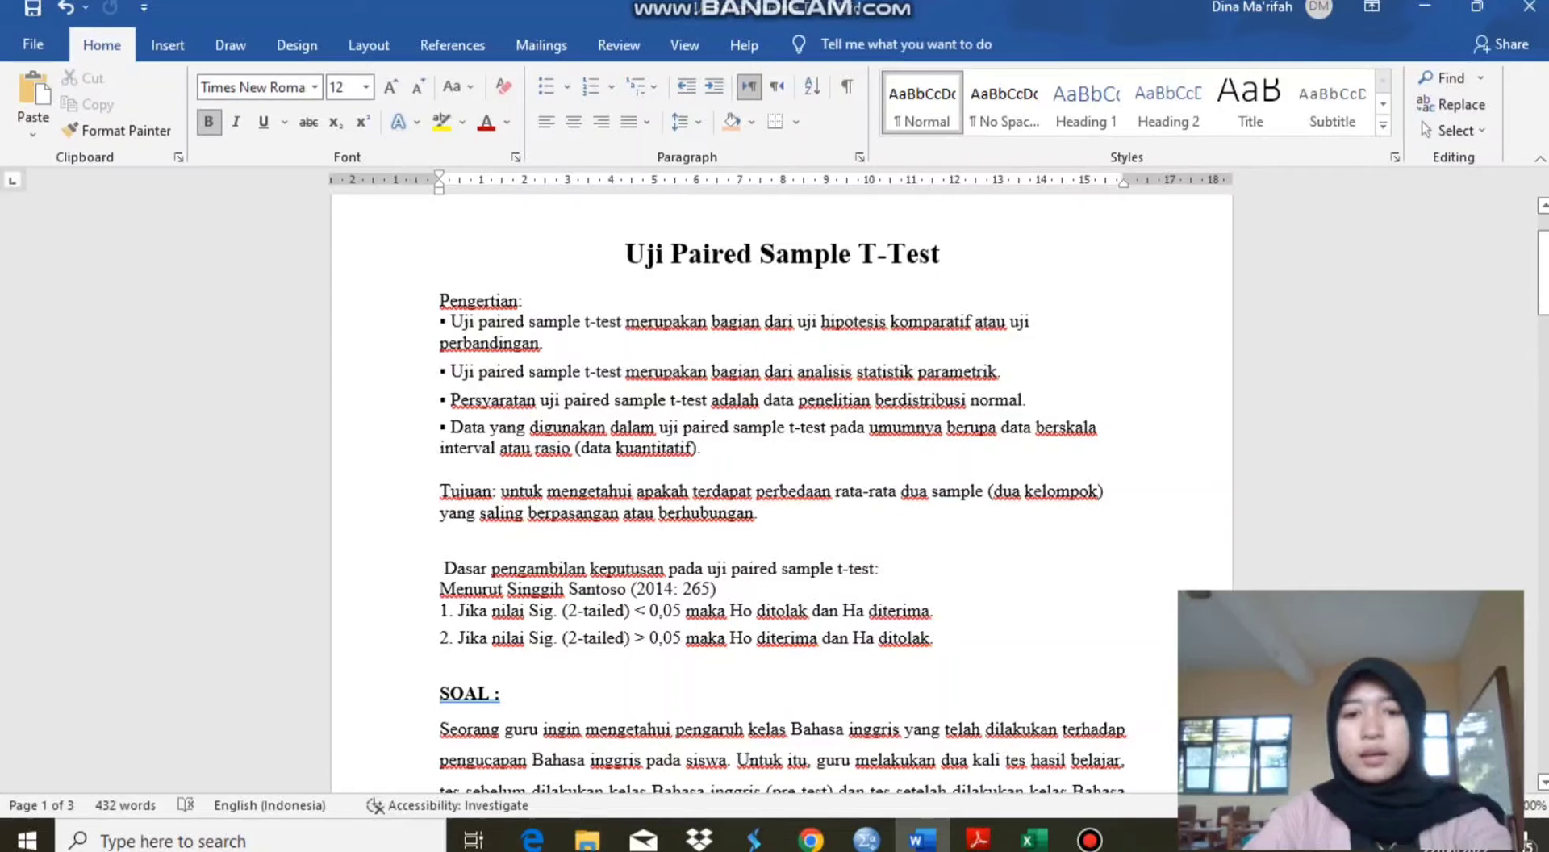
- Copy the whole Pre Test and Post Test data table, including its header row, from the SOAL section
key("ctrl+z")
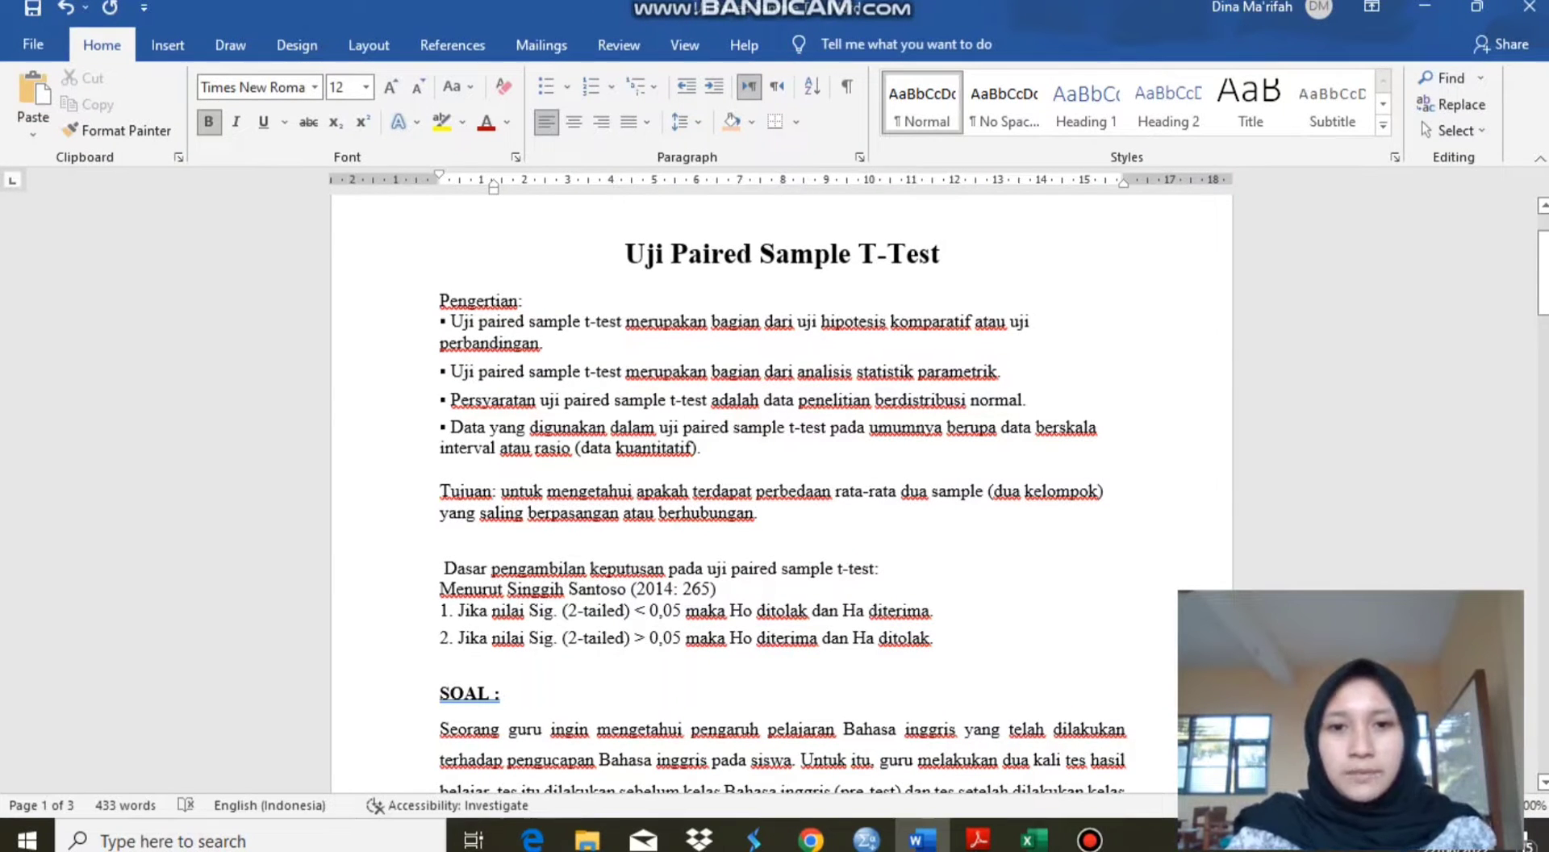
scroll(781, 484, "down", 5)
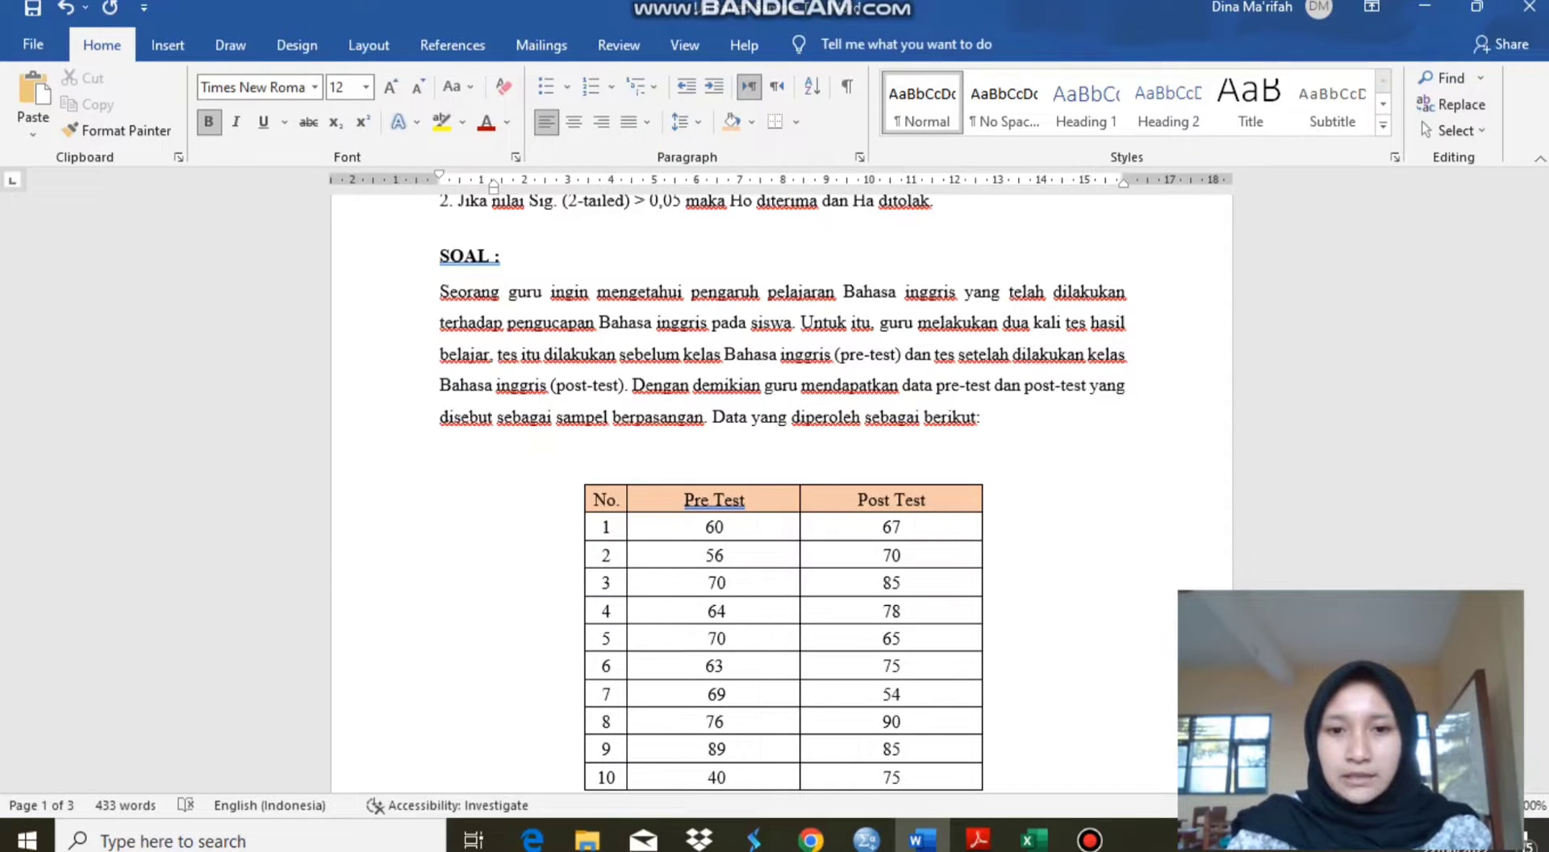
scroll(781, 492, "down", 5)
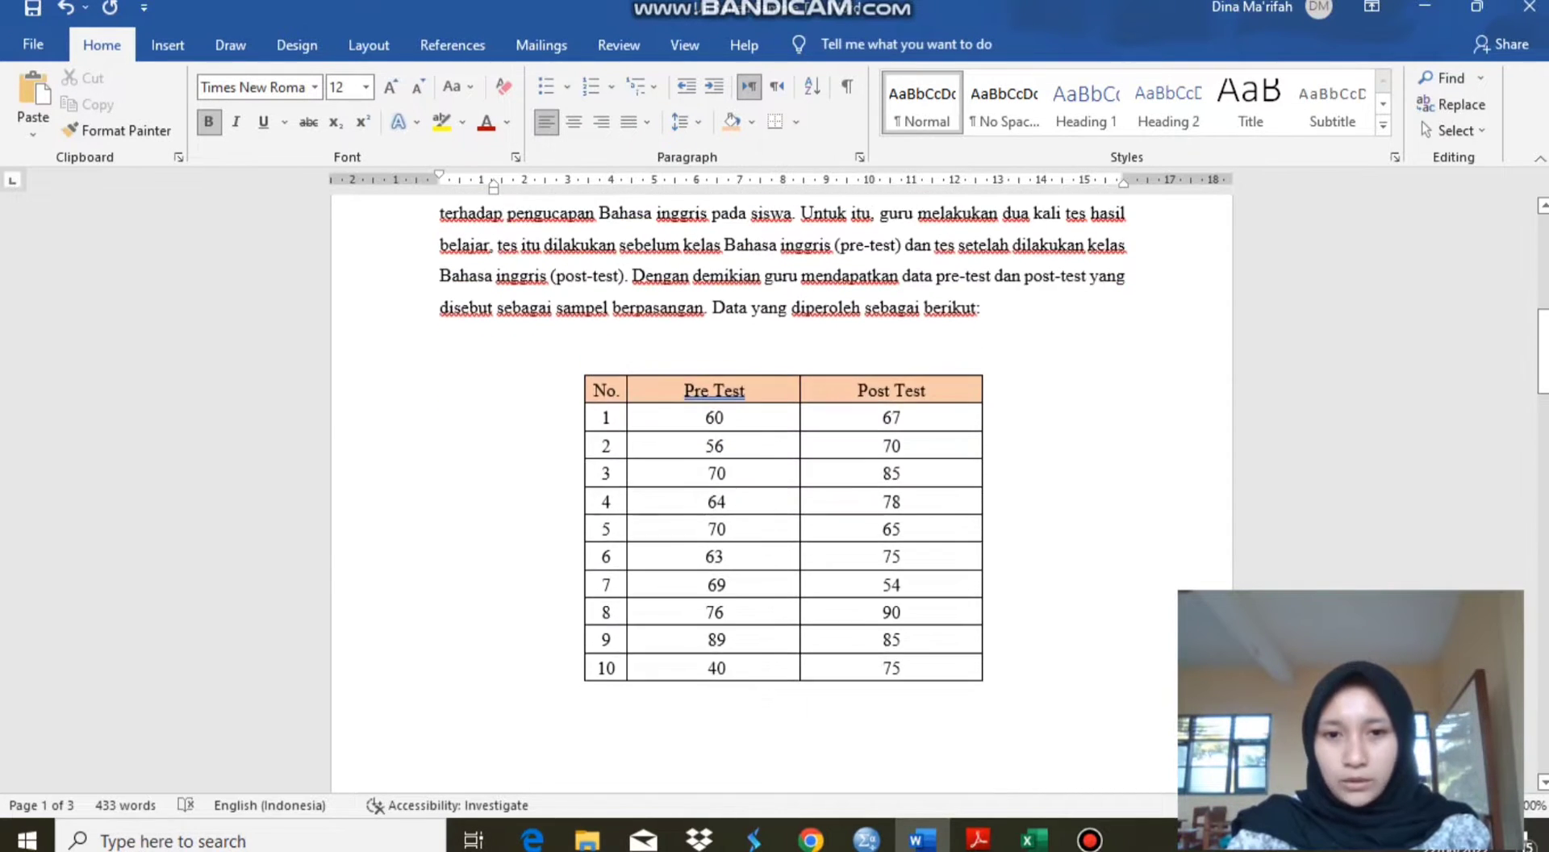
scroll(781, 451, "up", 1)
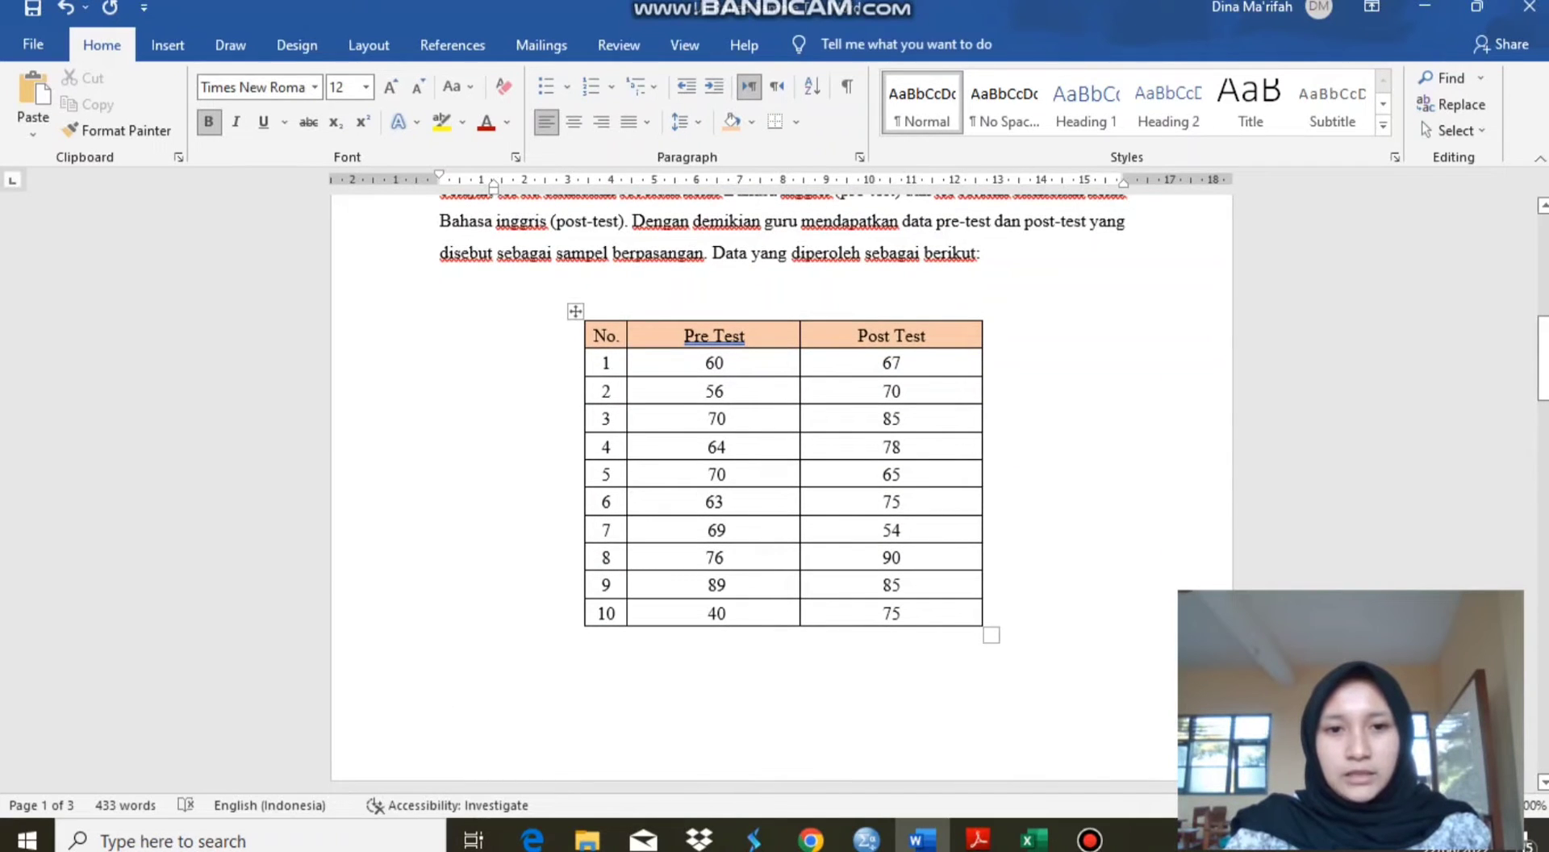
left_click(595, 334)
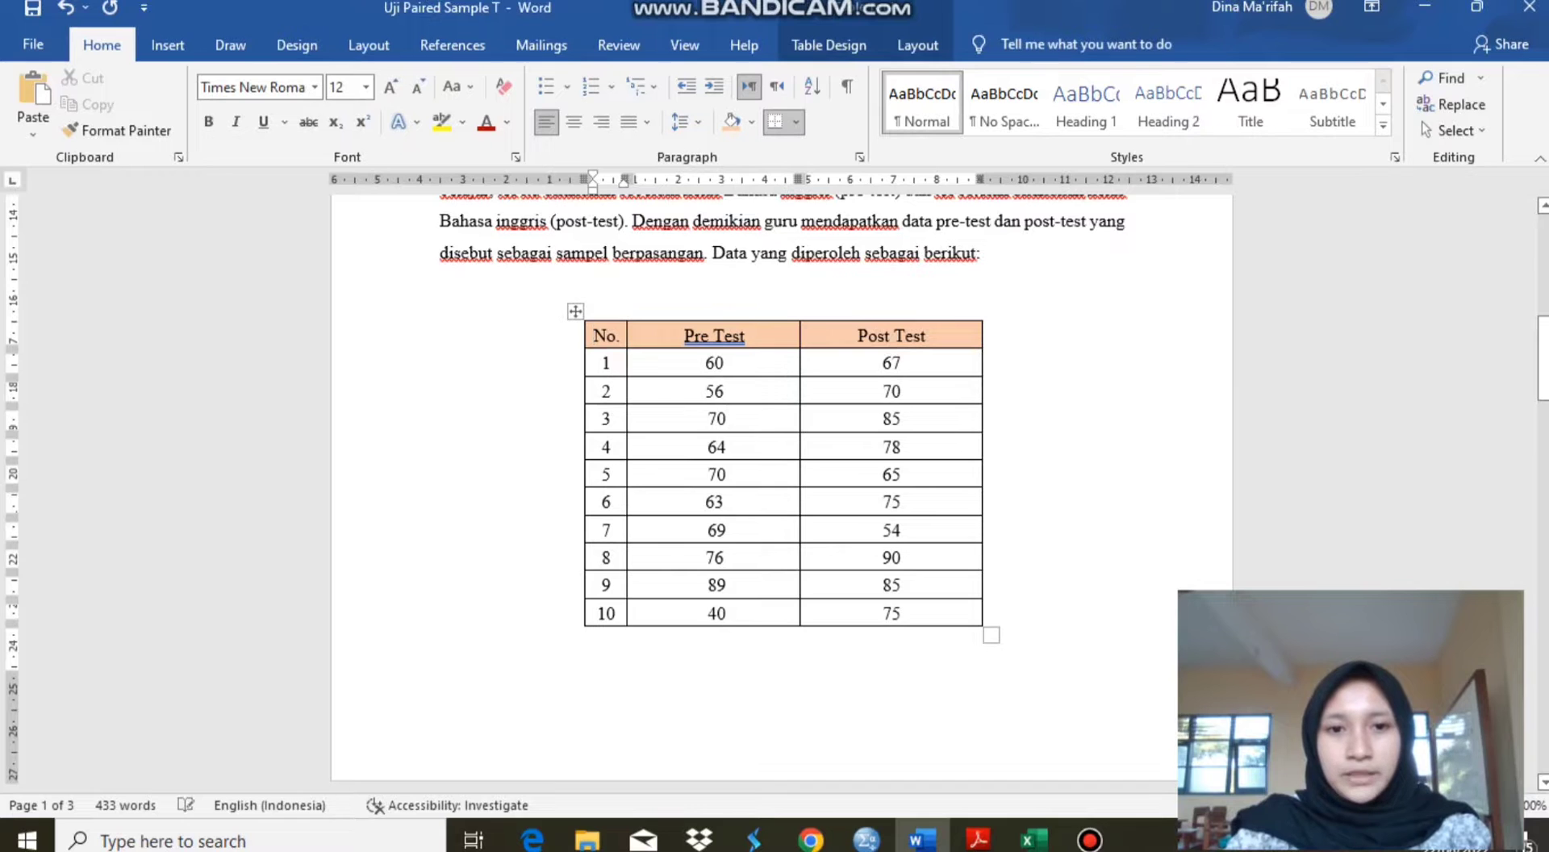
left_click_drag(595, 334, 928, 641)
key("ctrl+c")
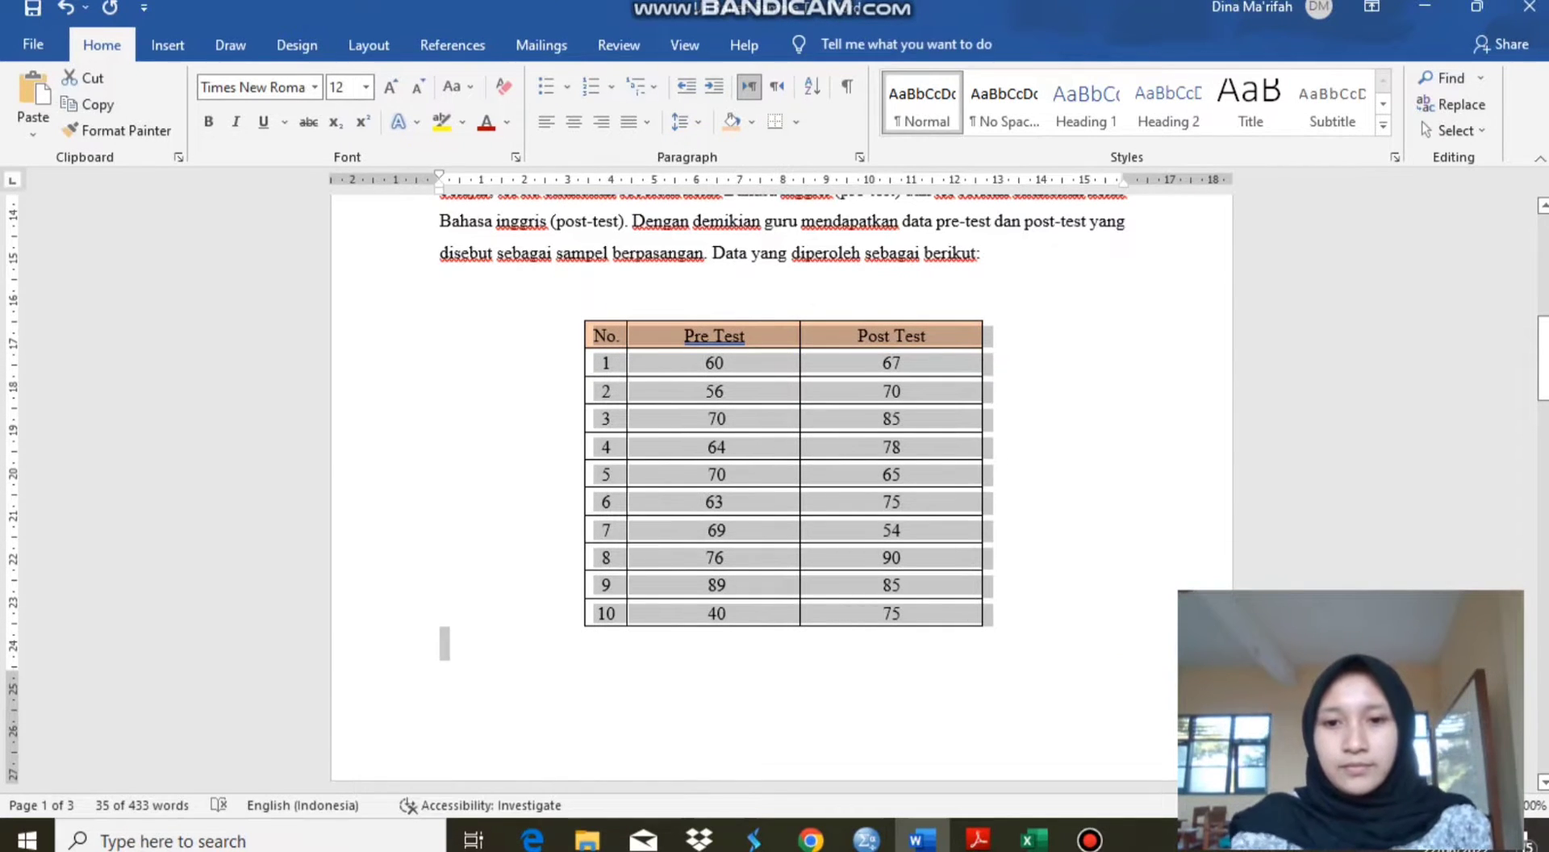
- Switch to Excel and paste the copied table into the empty sheet starting at cell A1
left_click(1033, 840)
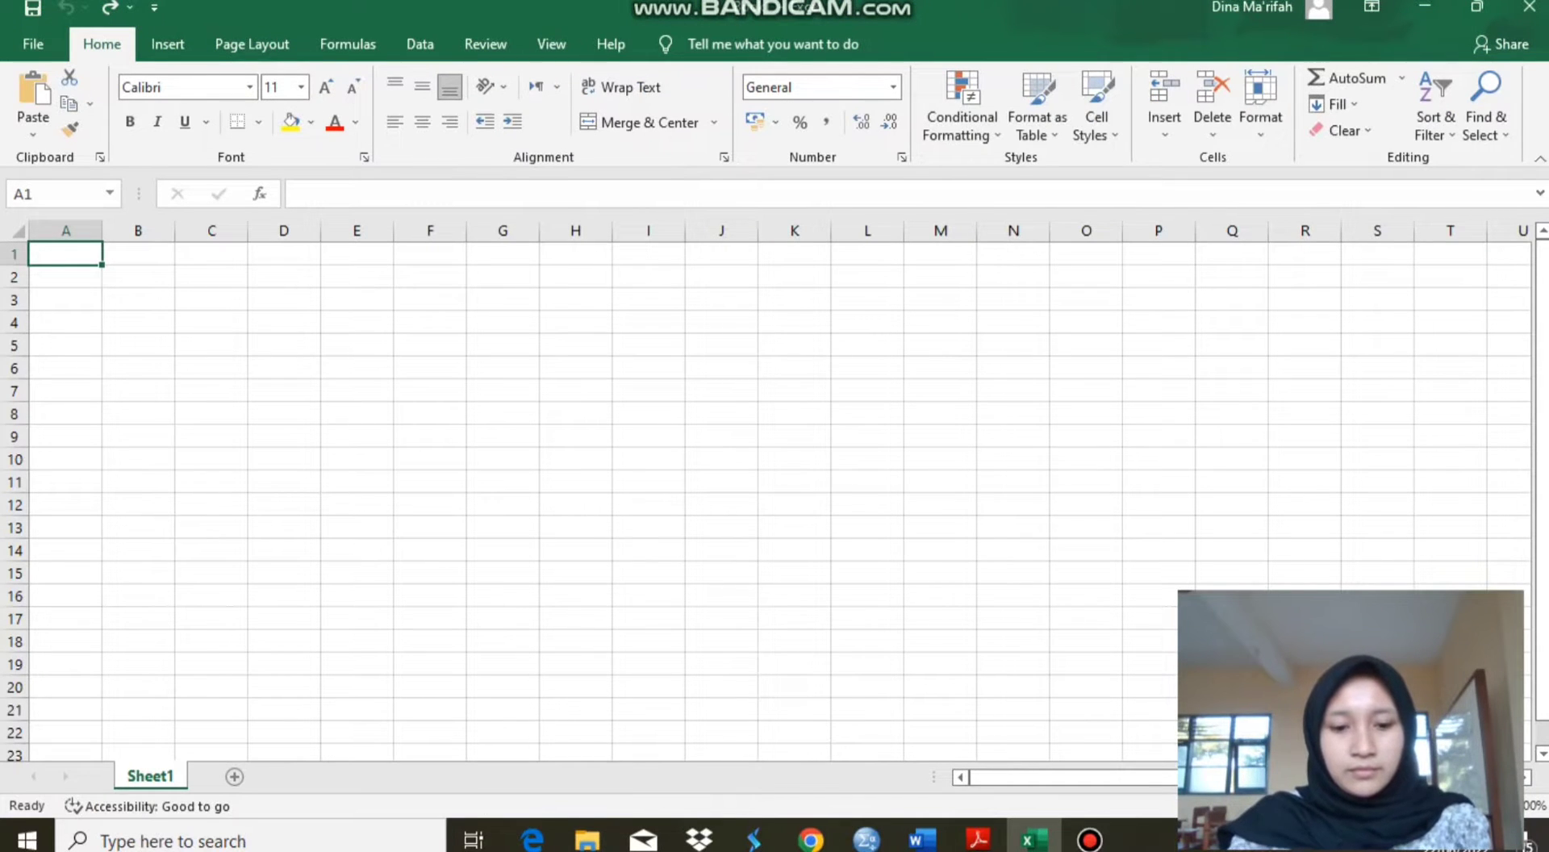
key("ctrl+v")
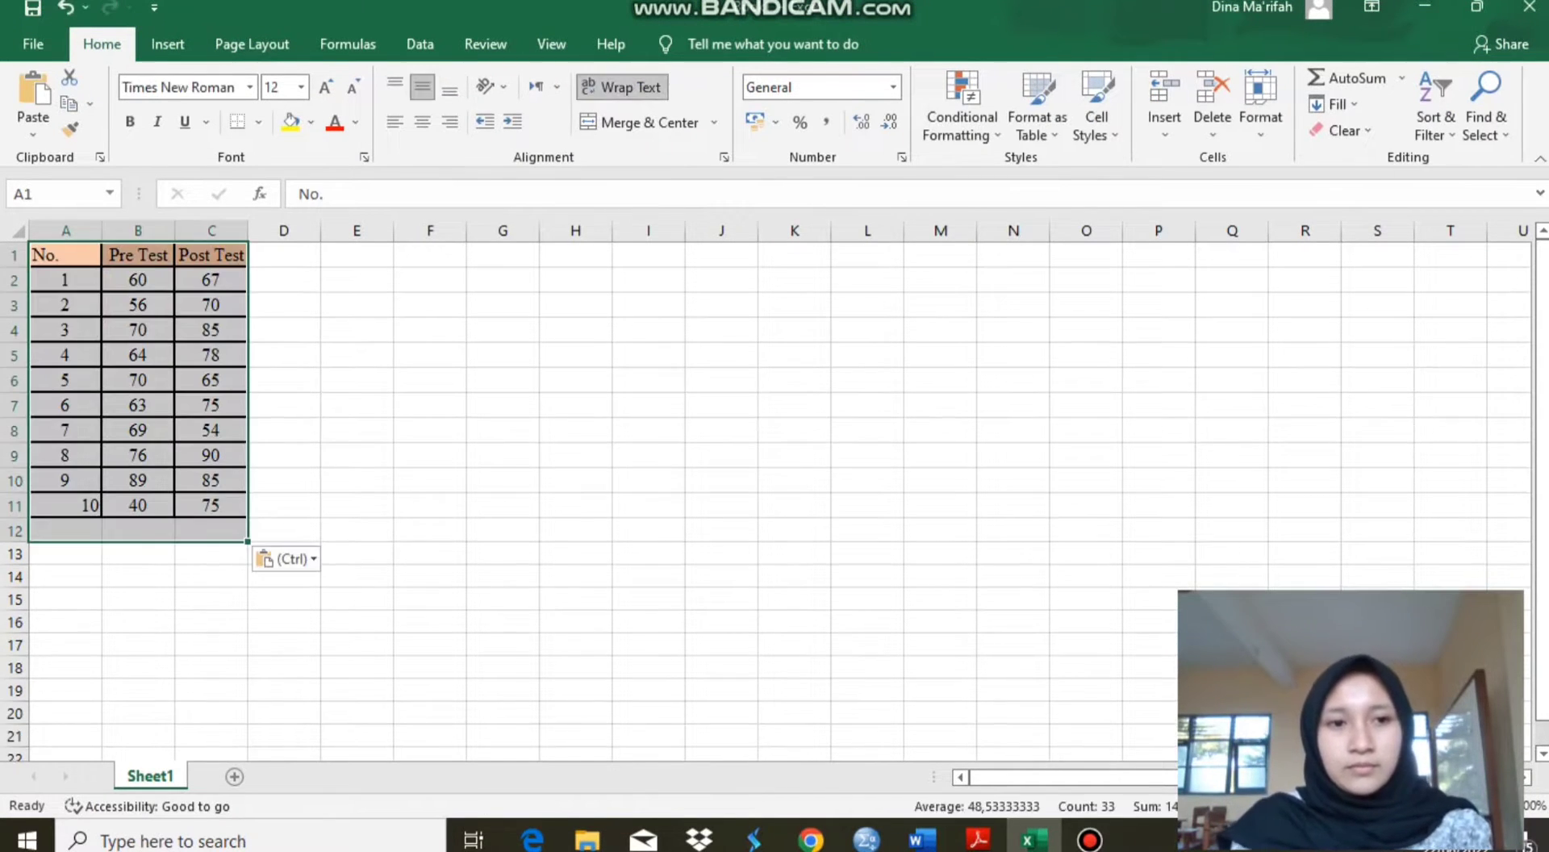
left_click(284, 430)
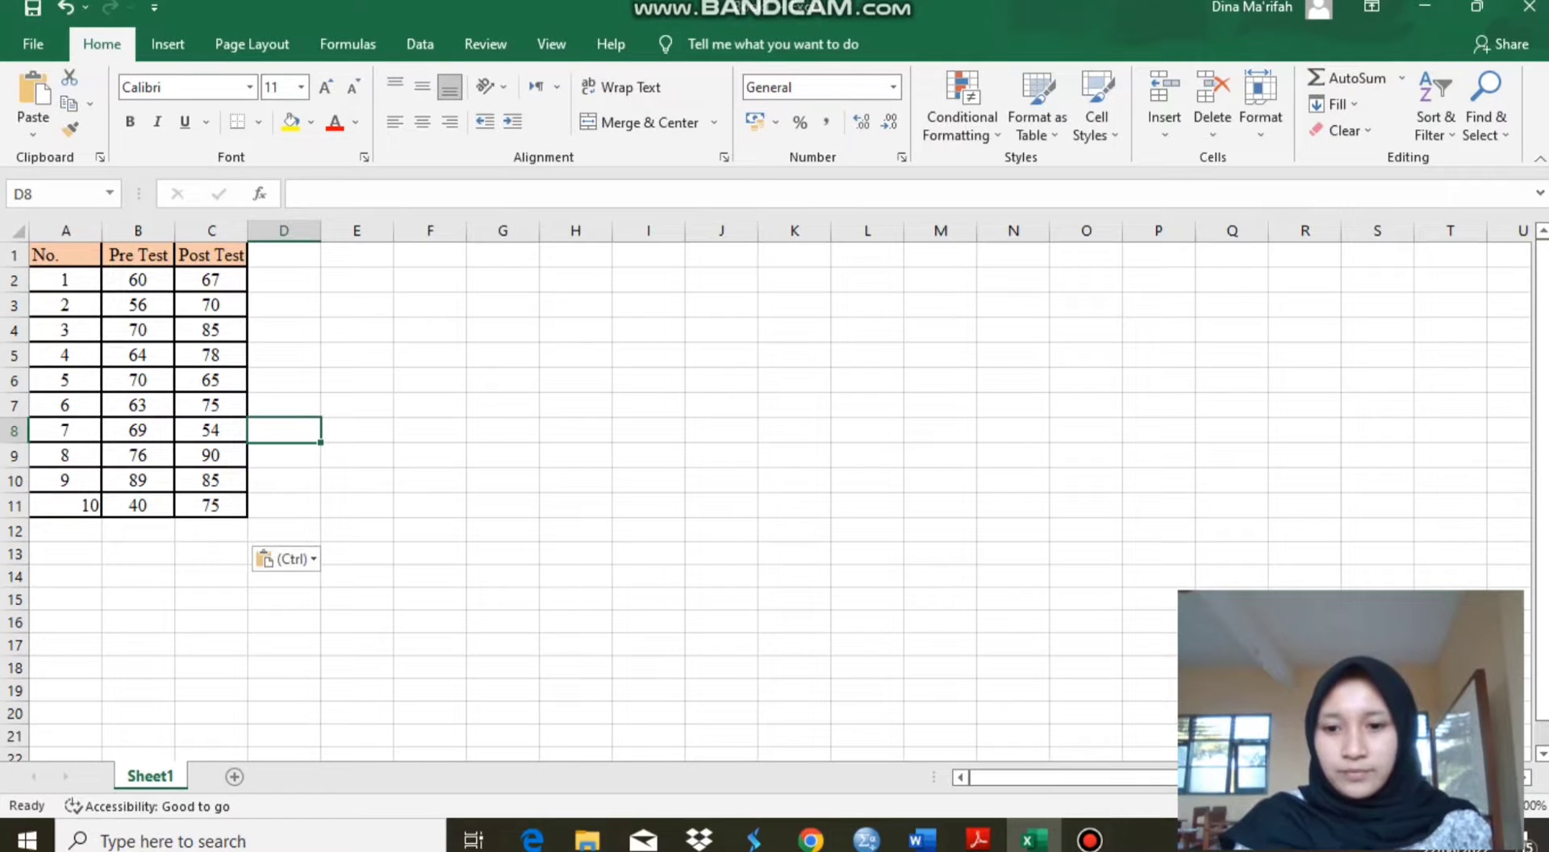
- Switch to SPSS and define two variables named hasil and kelas in the first two rows
key("alt+Tab")
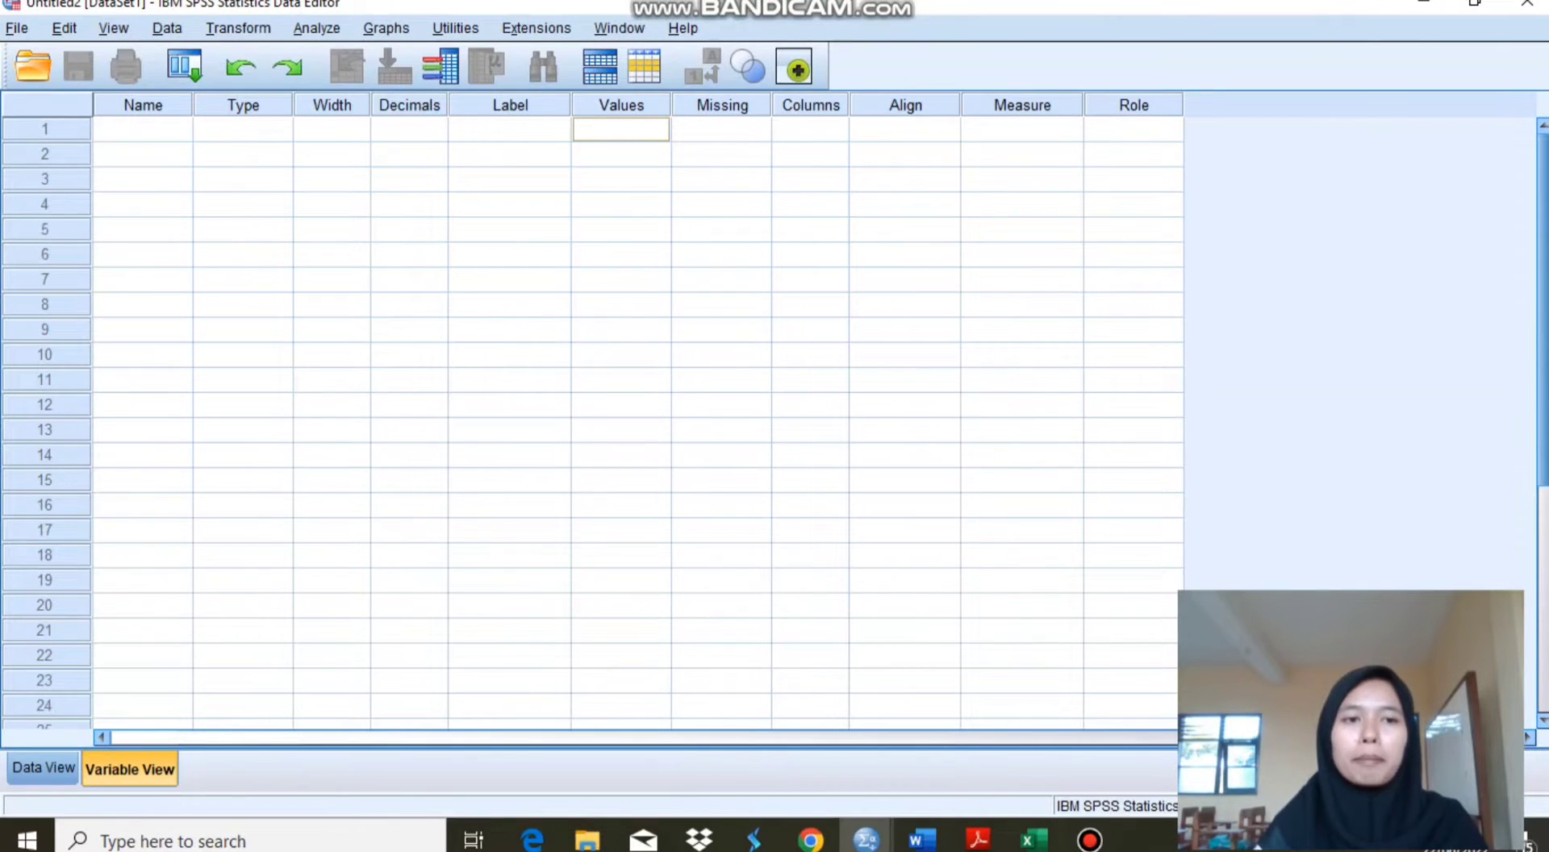
left_click(143, 129)
type("hasi")
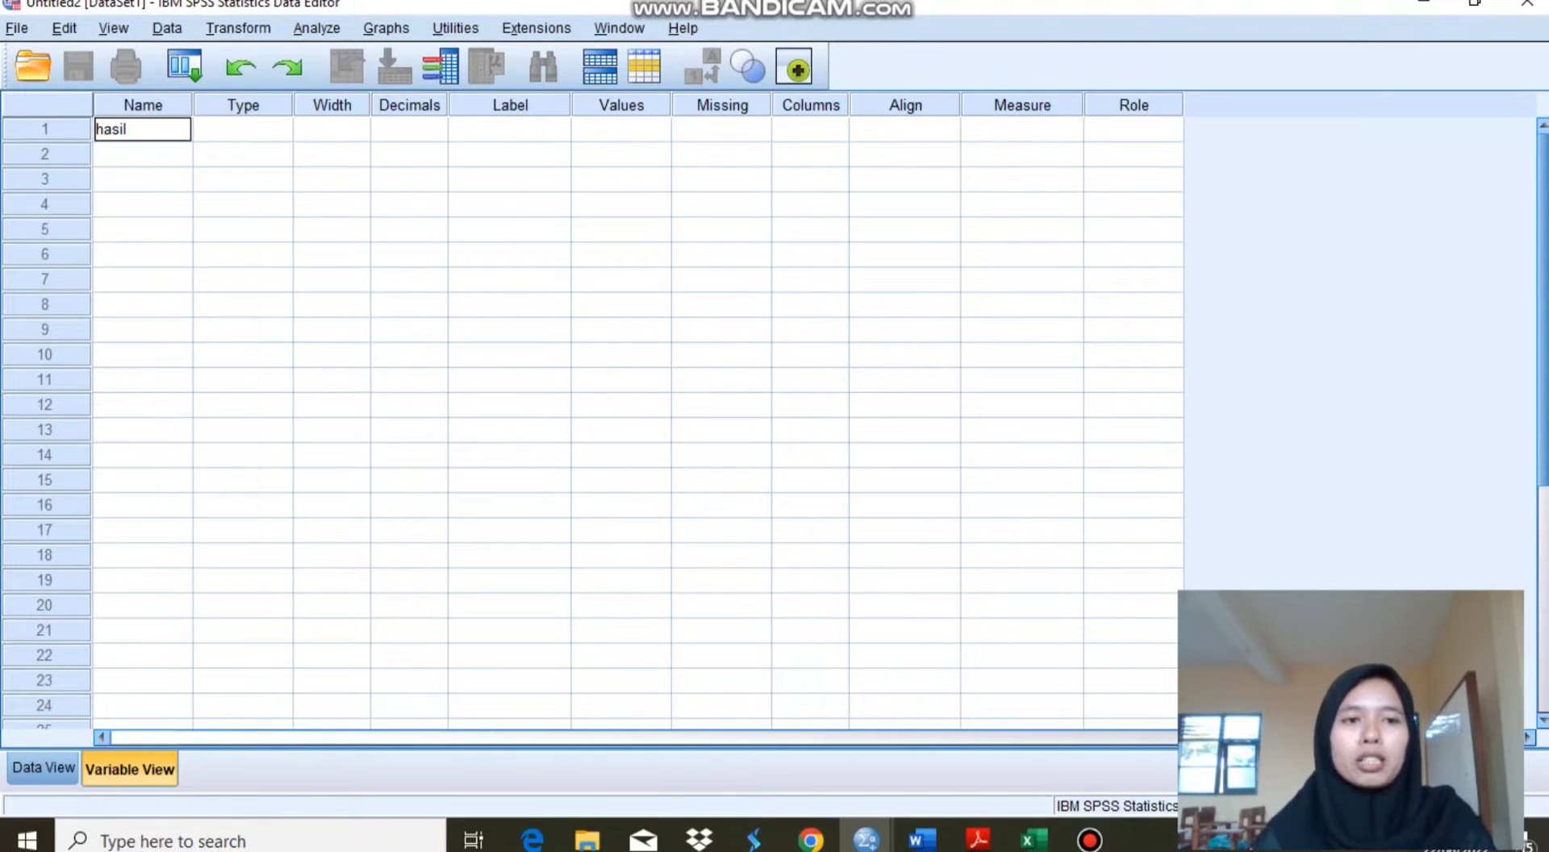
type("l")
key("Return")
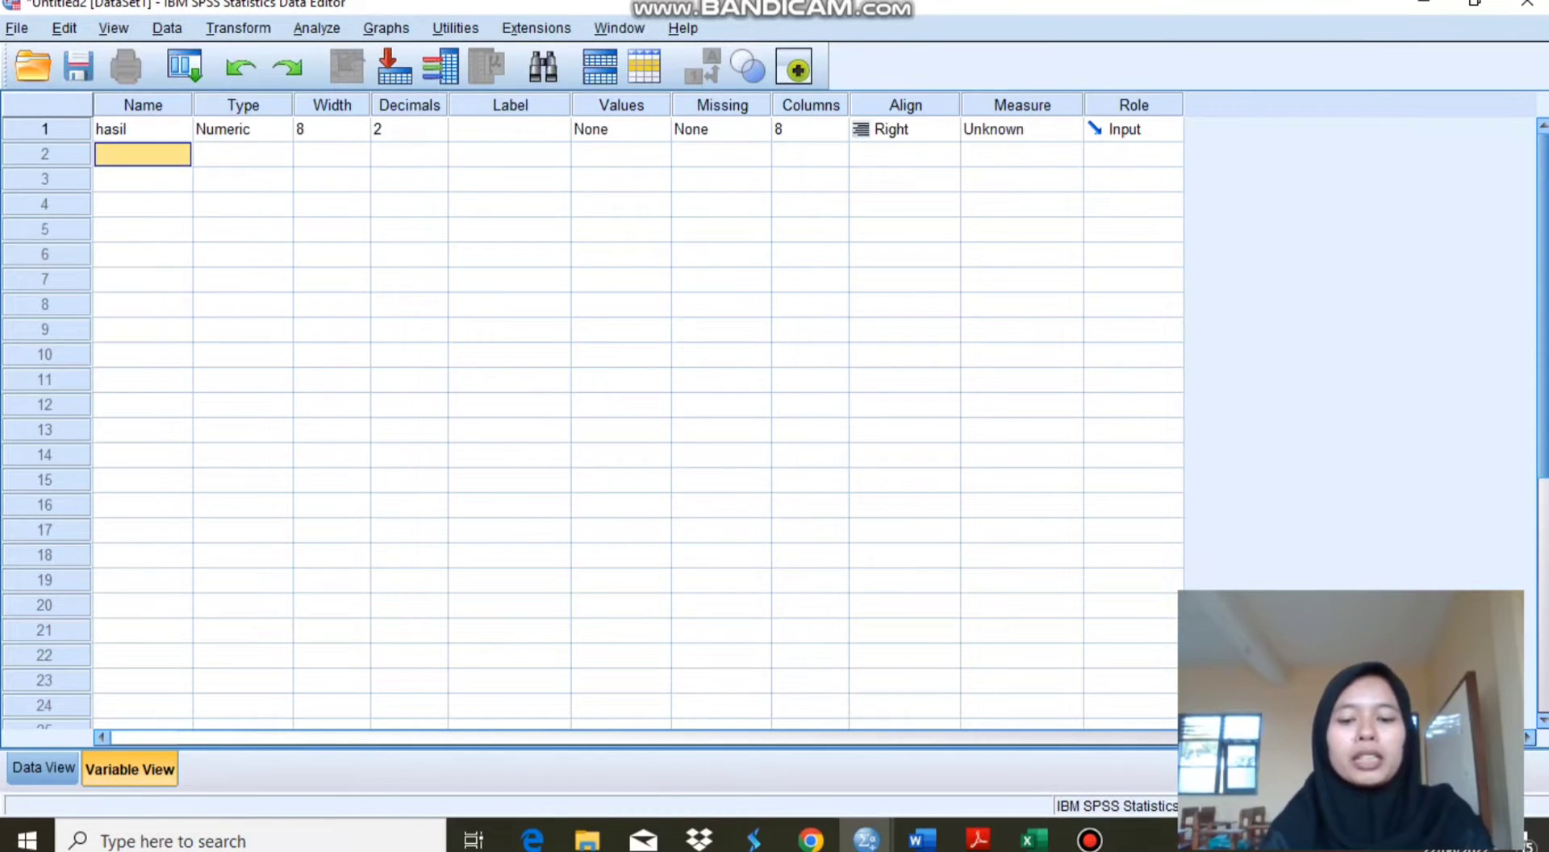
type("kelas")
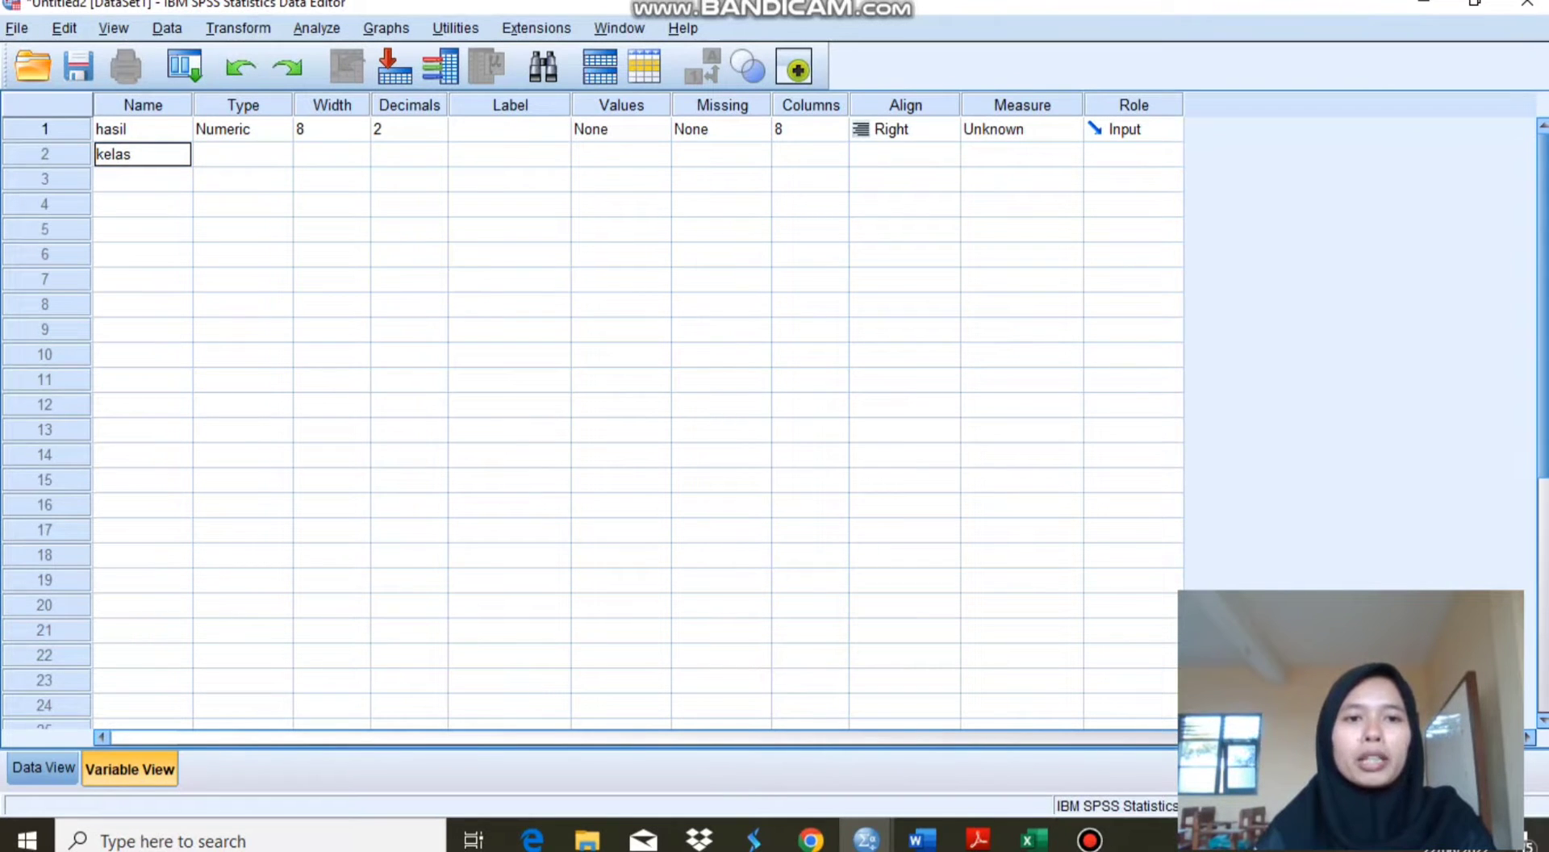
- Set the decimals of both the hasil and kelas variables to 0
left_click(409, 129)
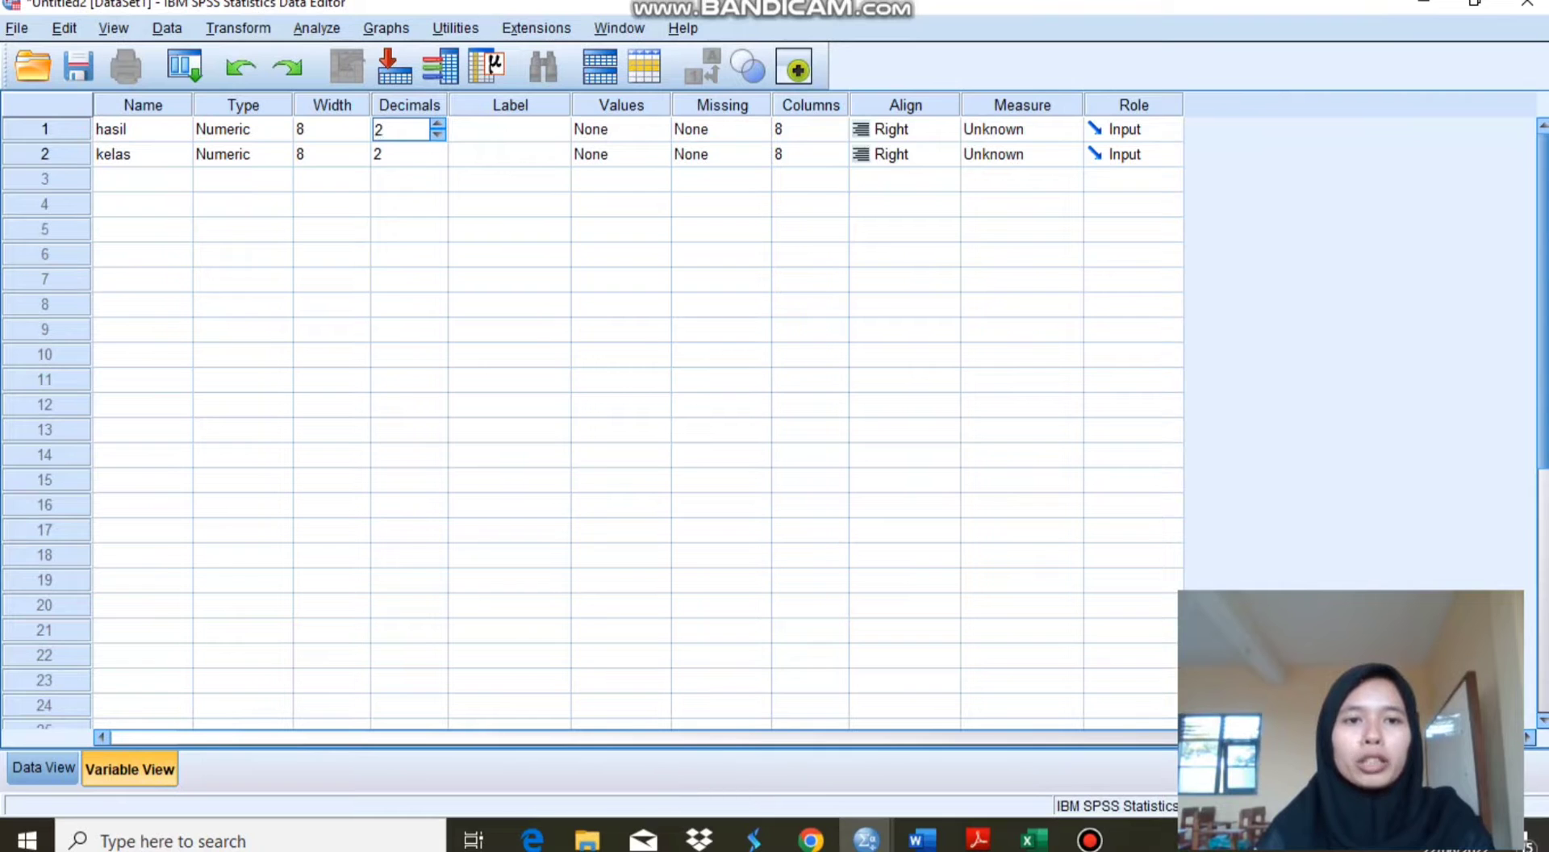
key("BackSpace")
type("0")
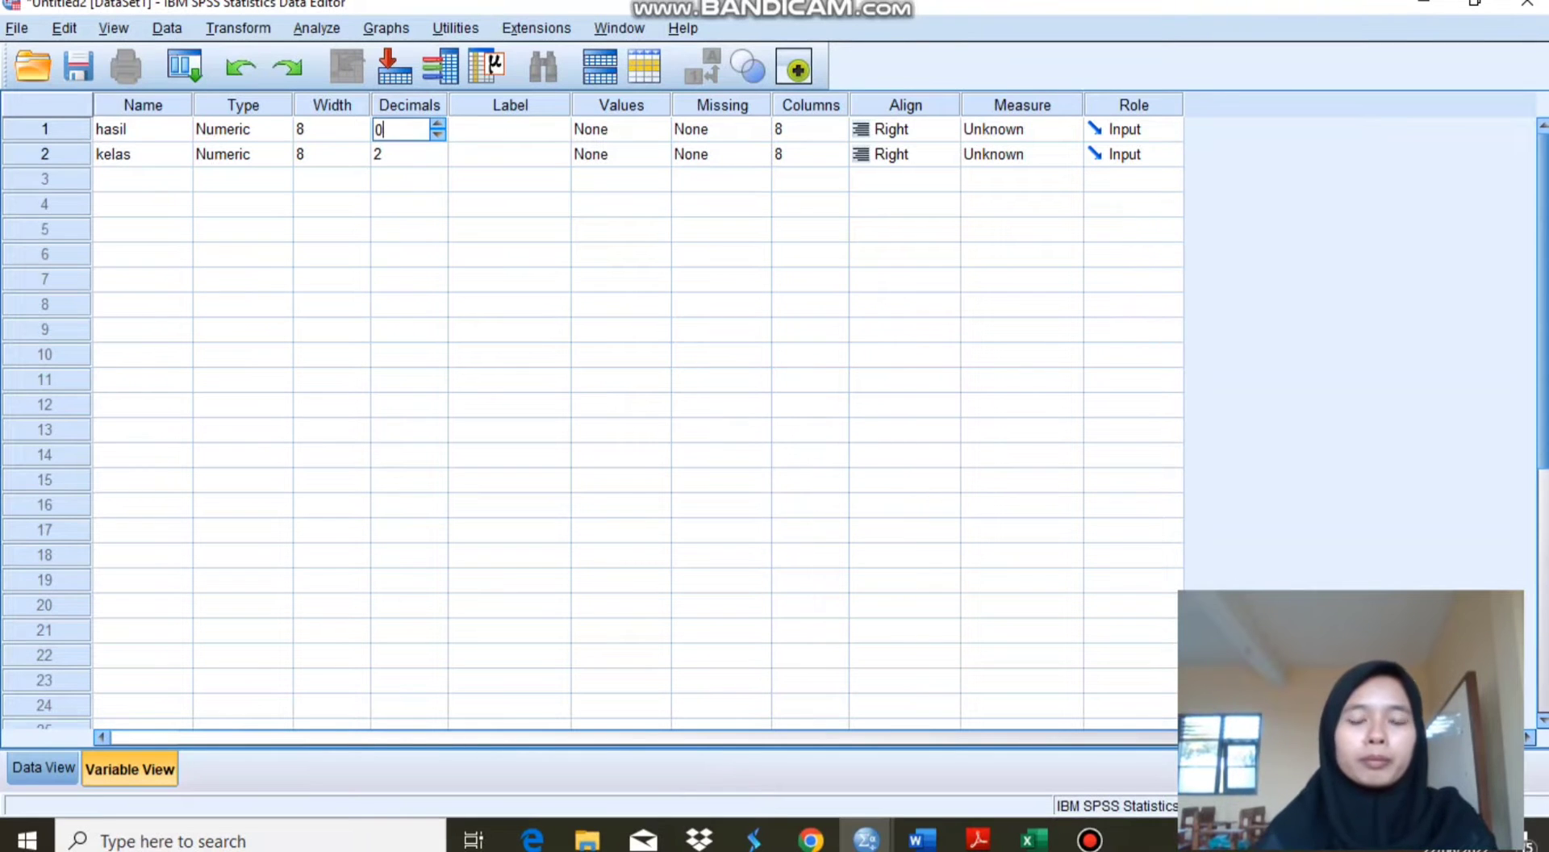
left_click(401, 154)
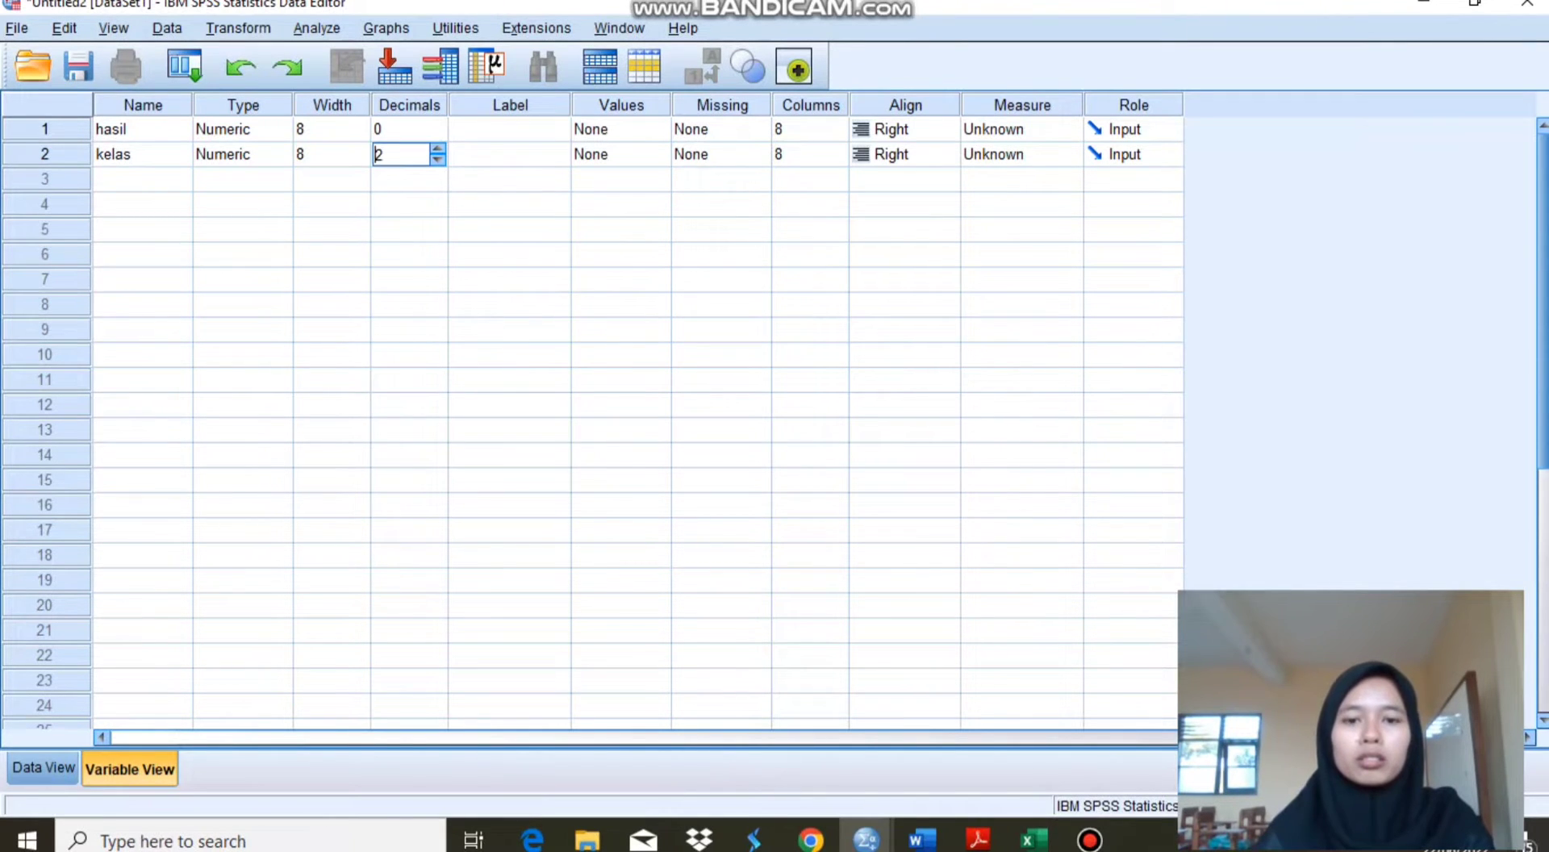
key("Delete")
type("0")
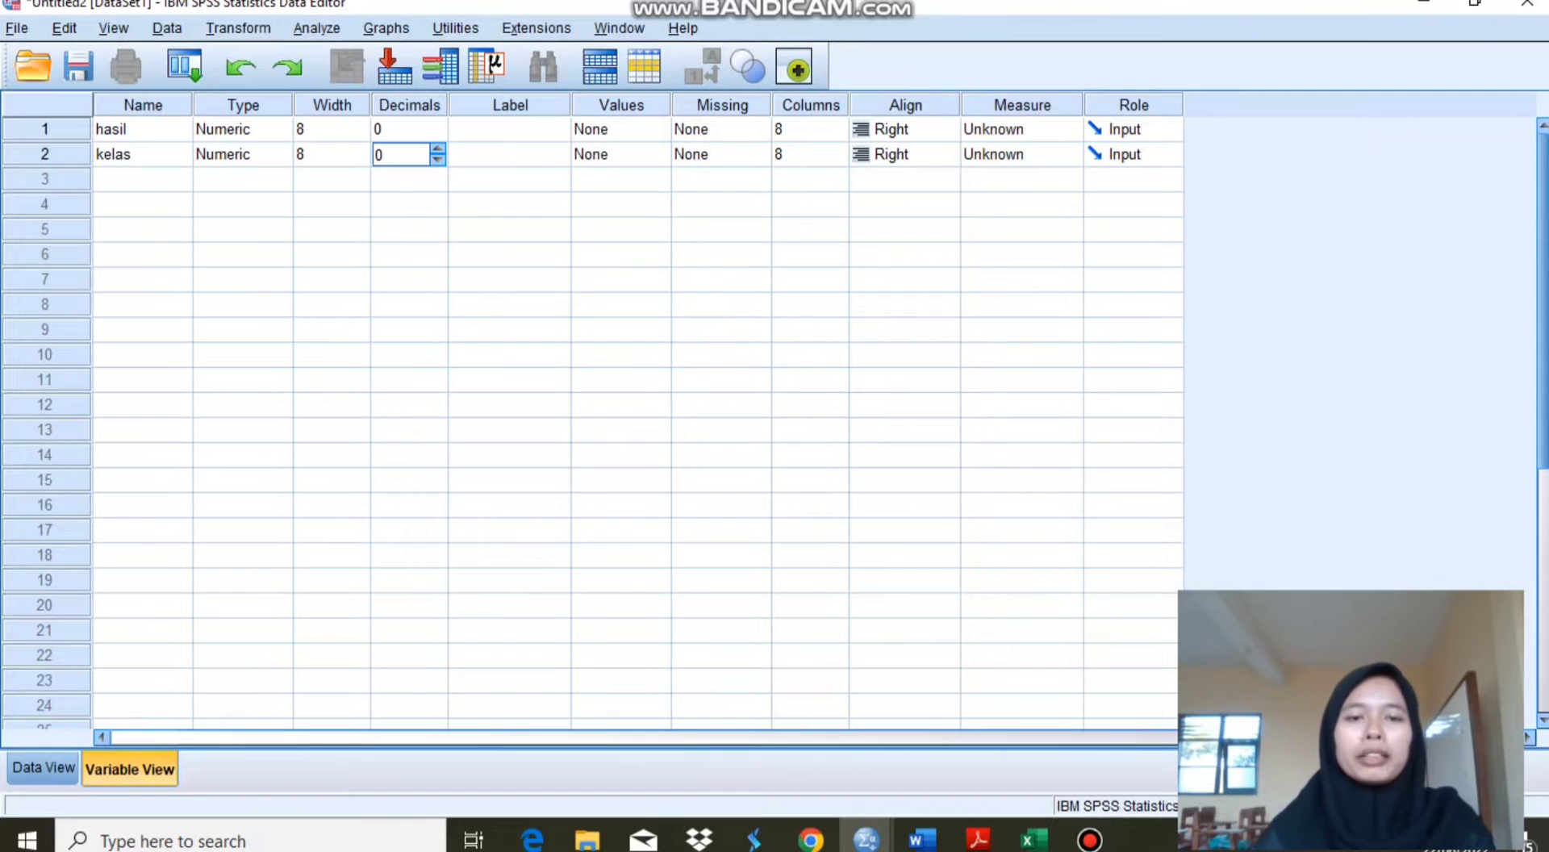
- Label the hasil variable "hasil belajar siswa" and the kelas variable "kelas"
left_click(509, 129)
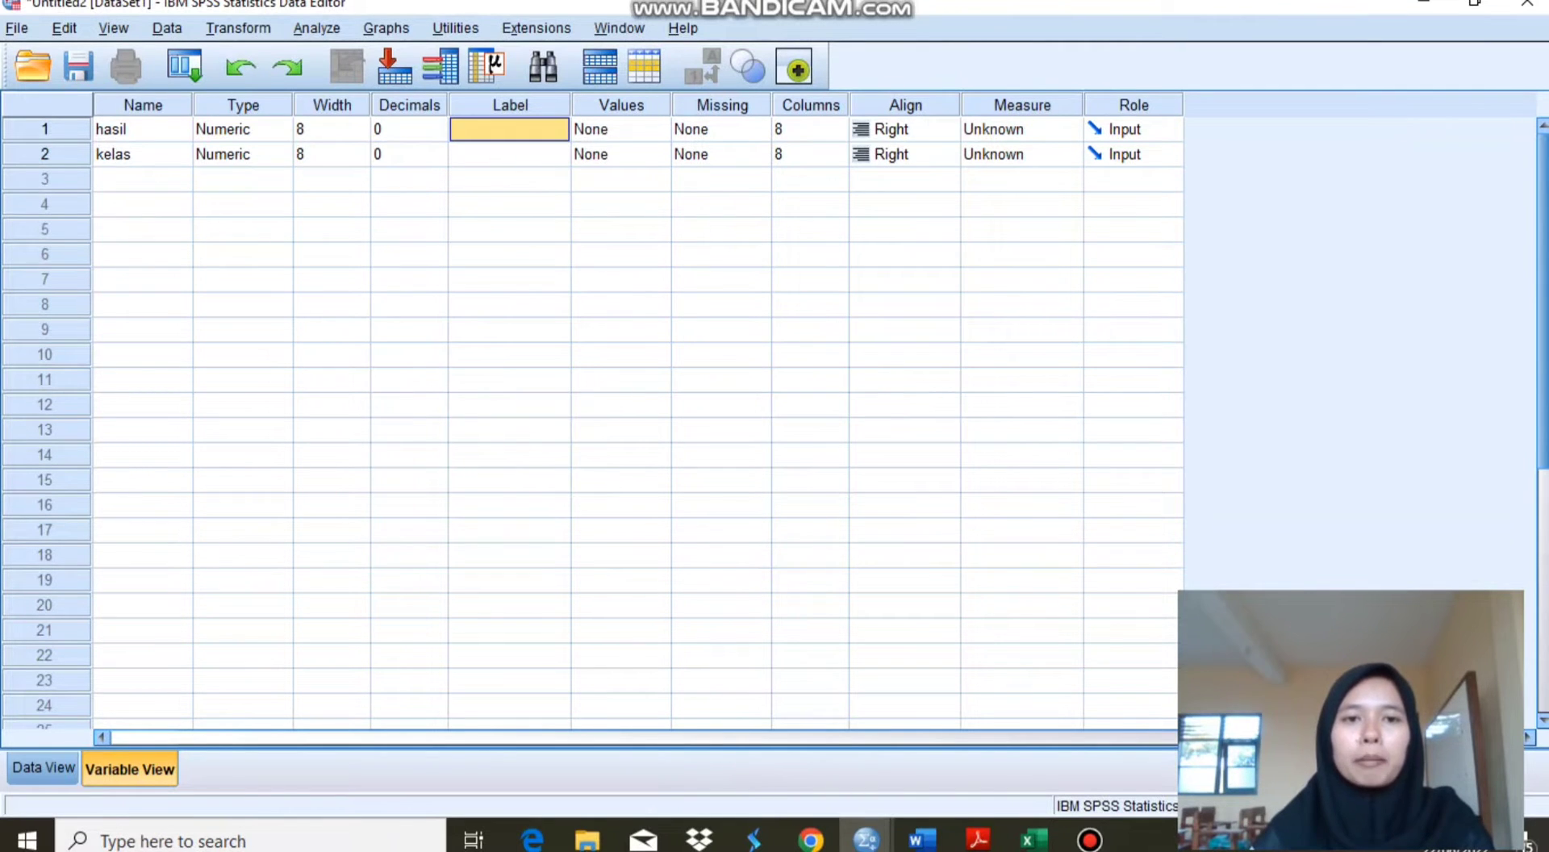
type("hasi")
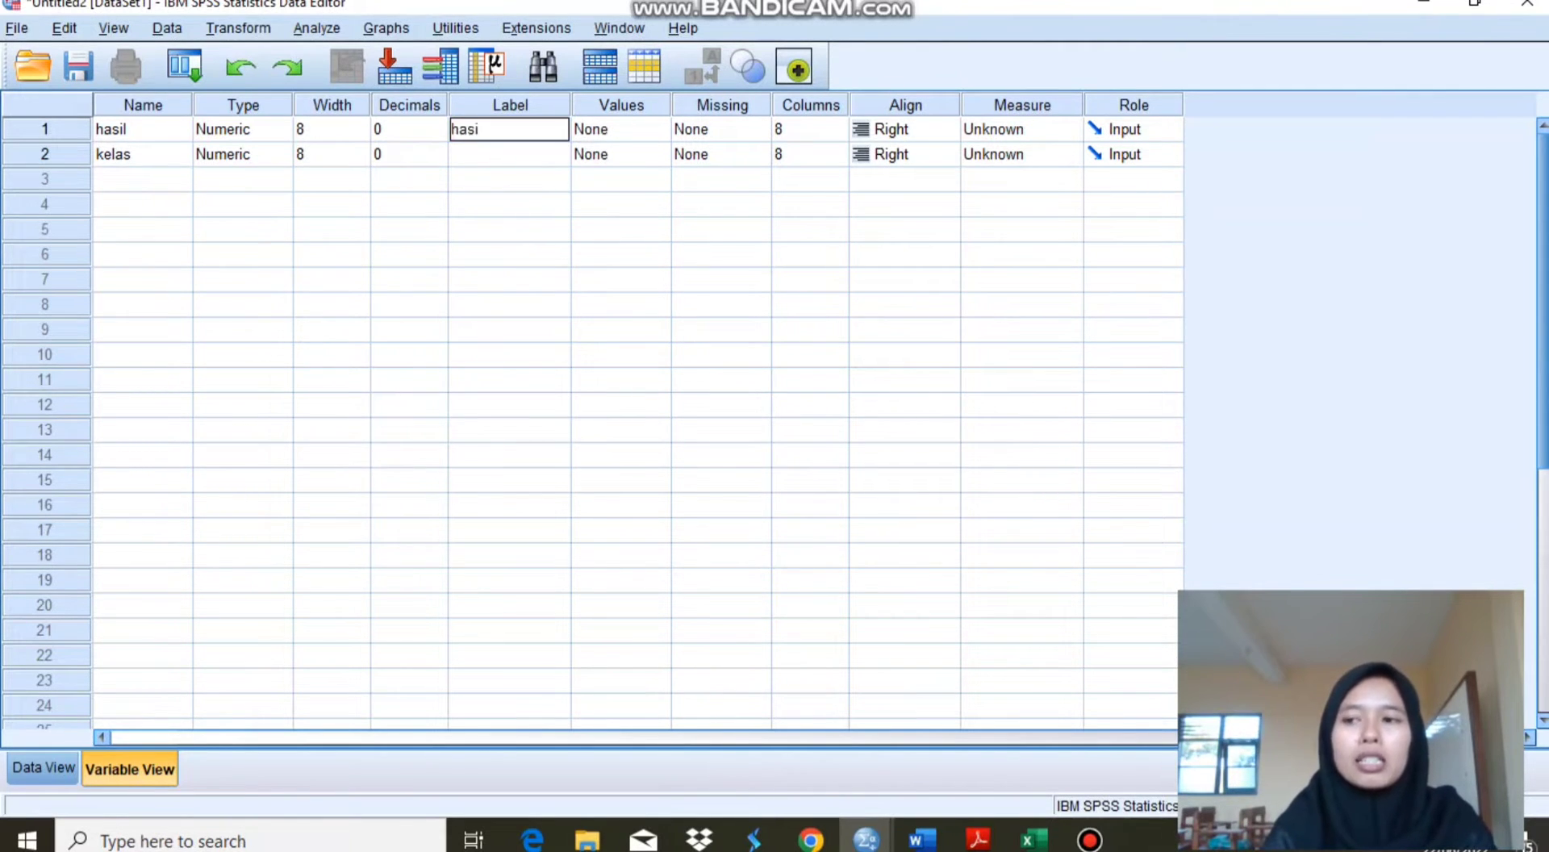
type("l belaj")
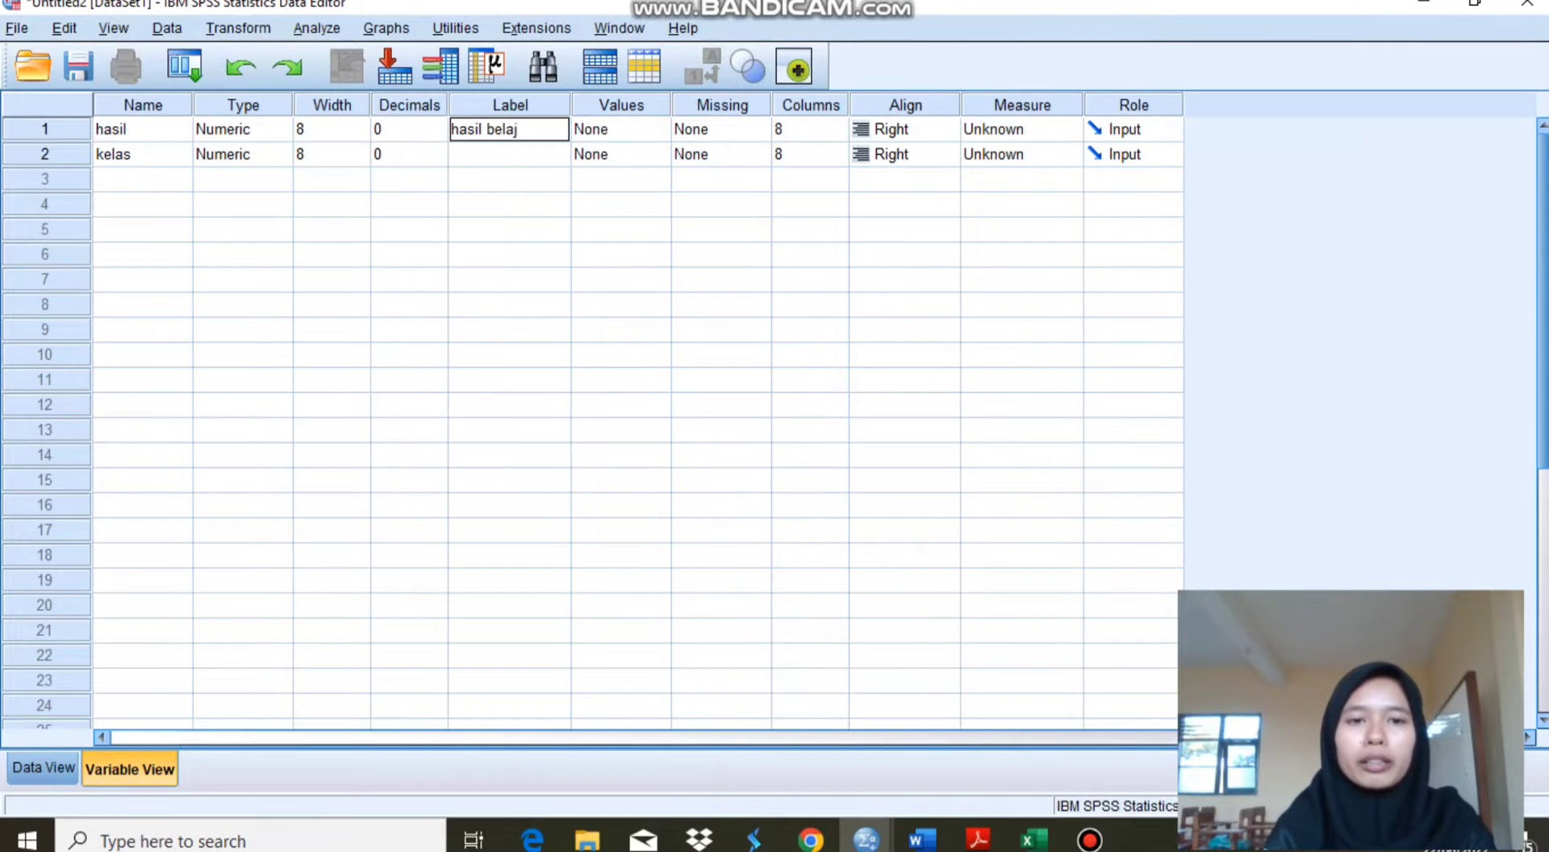
type("ar siswa")
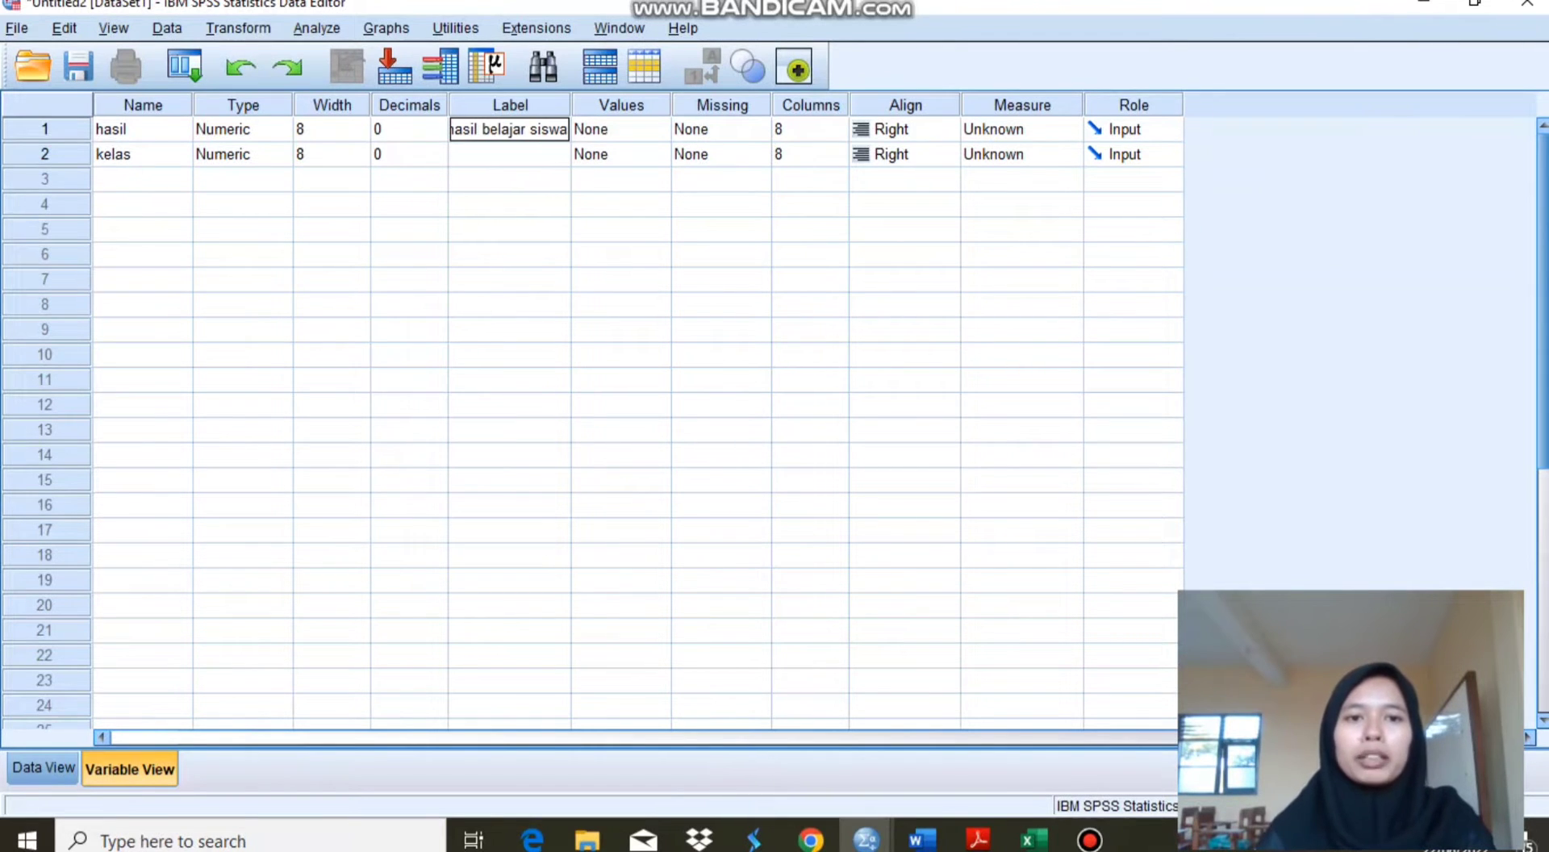
key("Return")
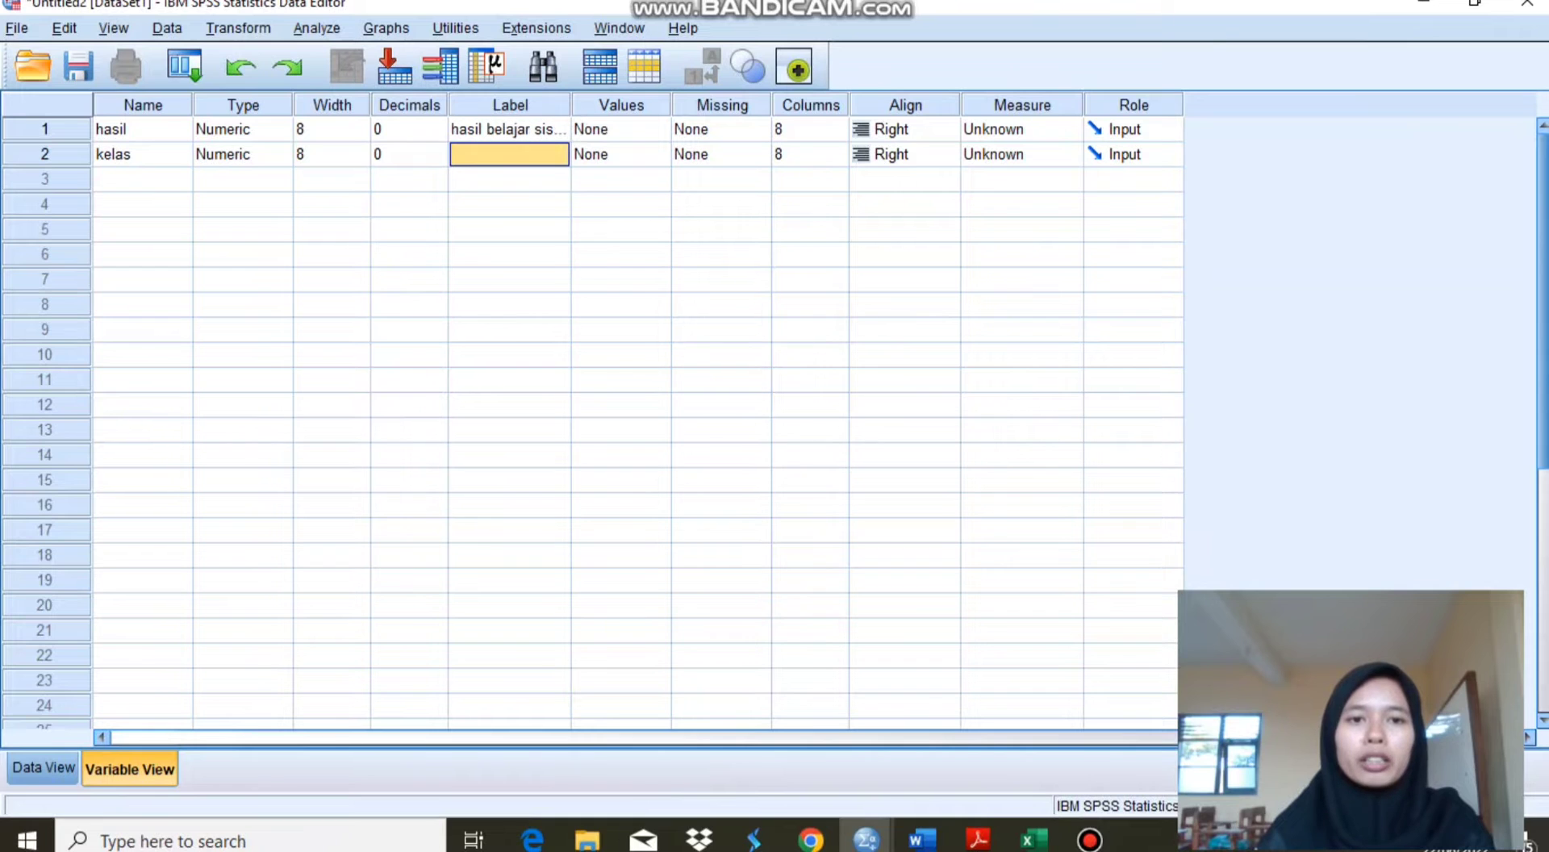
type("kelas")
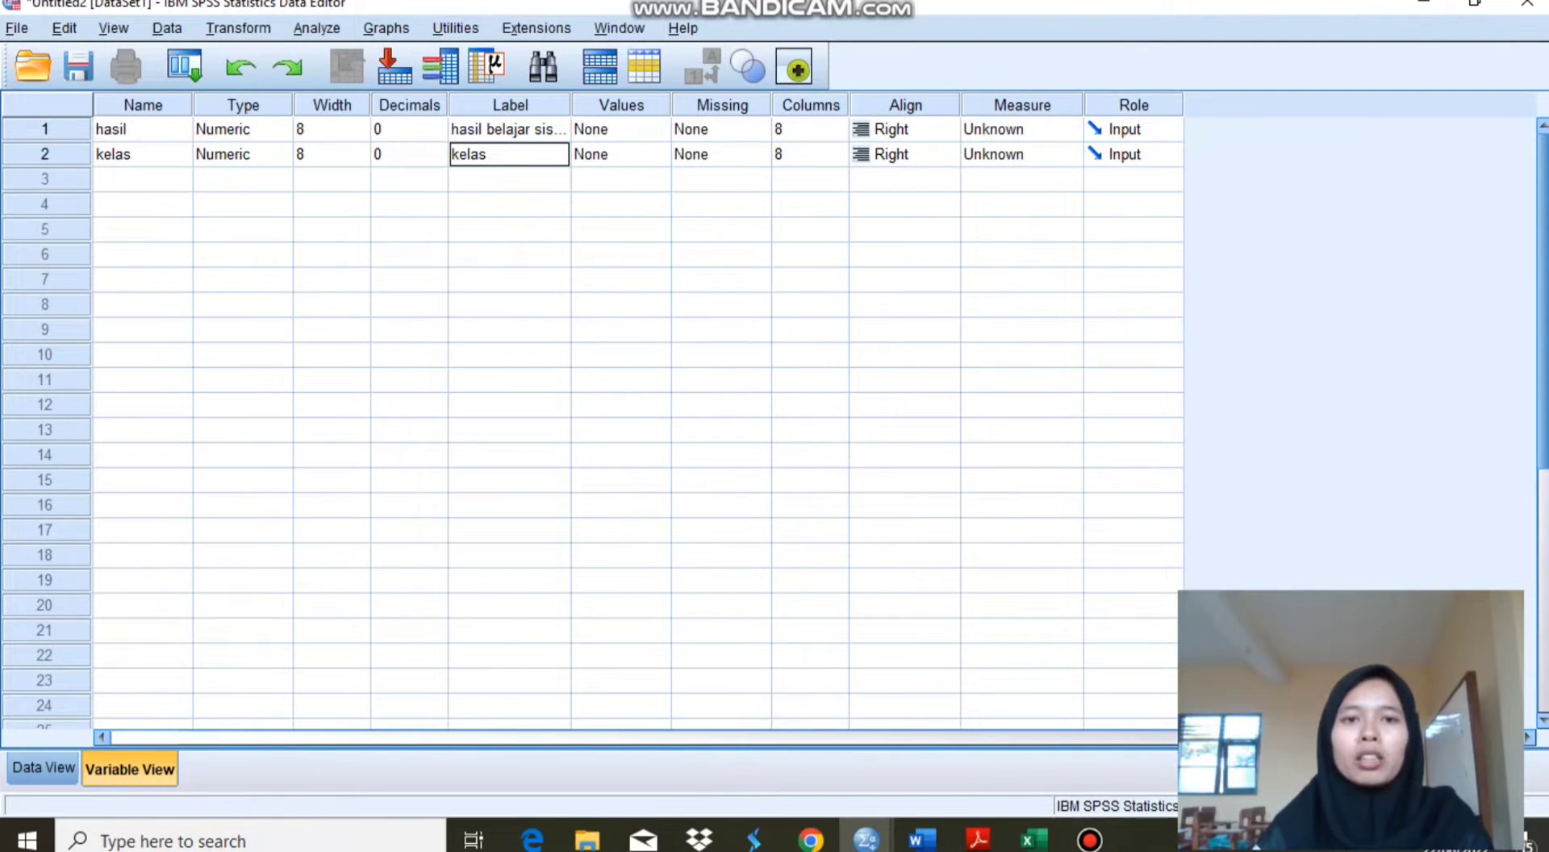
- Open the value labels of the kelas variable and add value 1 with the label "pretest"
left_click(621, 154)
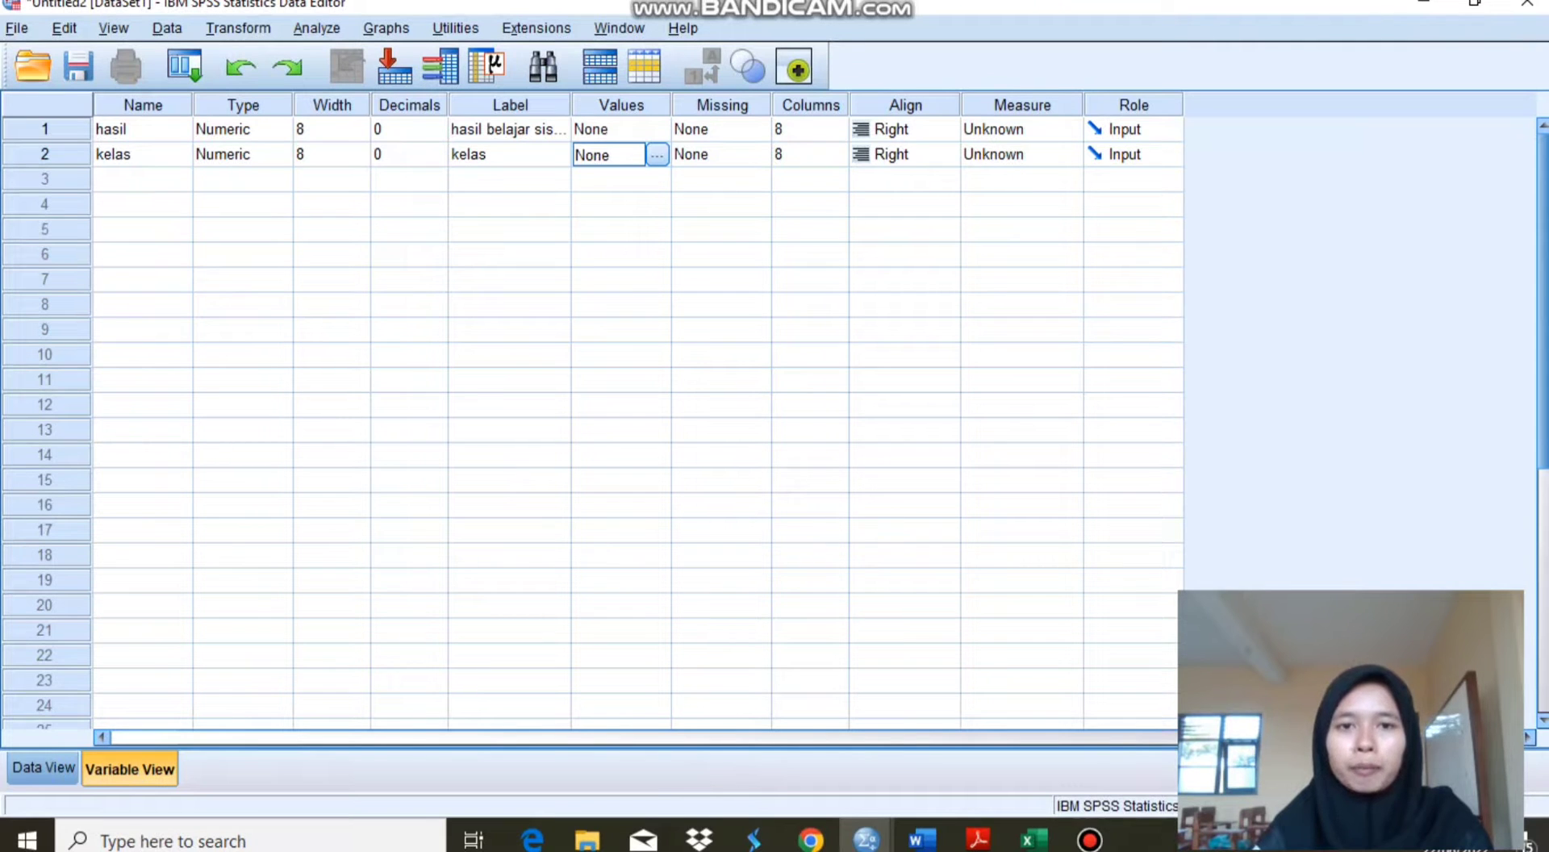
left_click(658, 154)
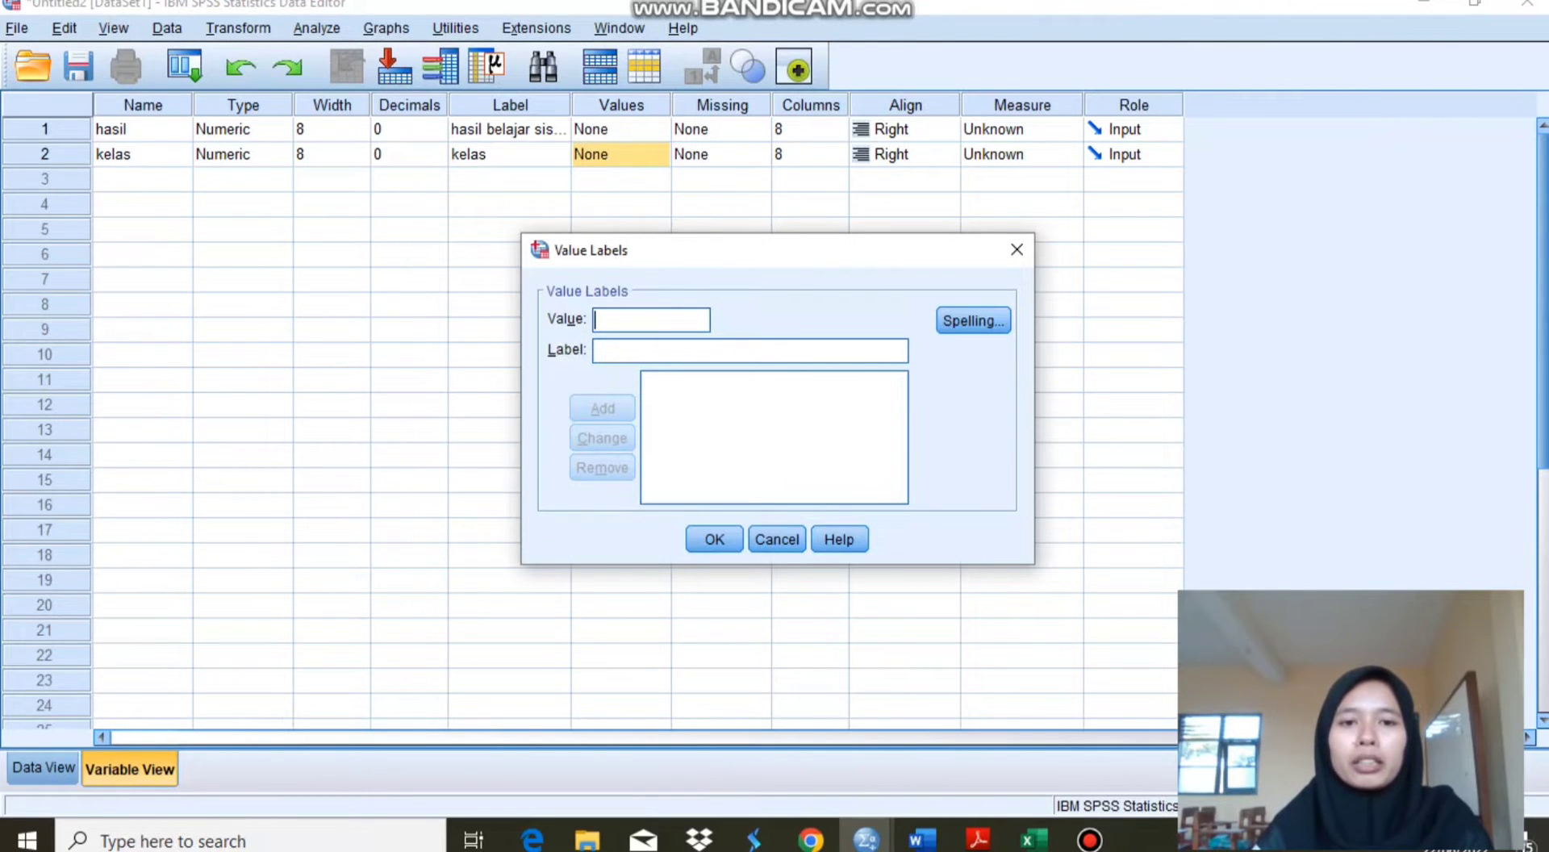
type("1")
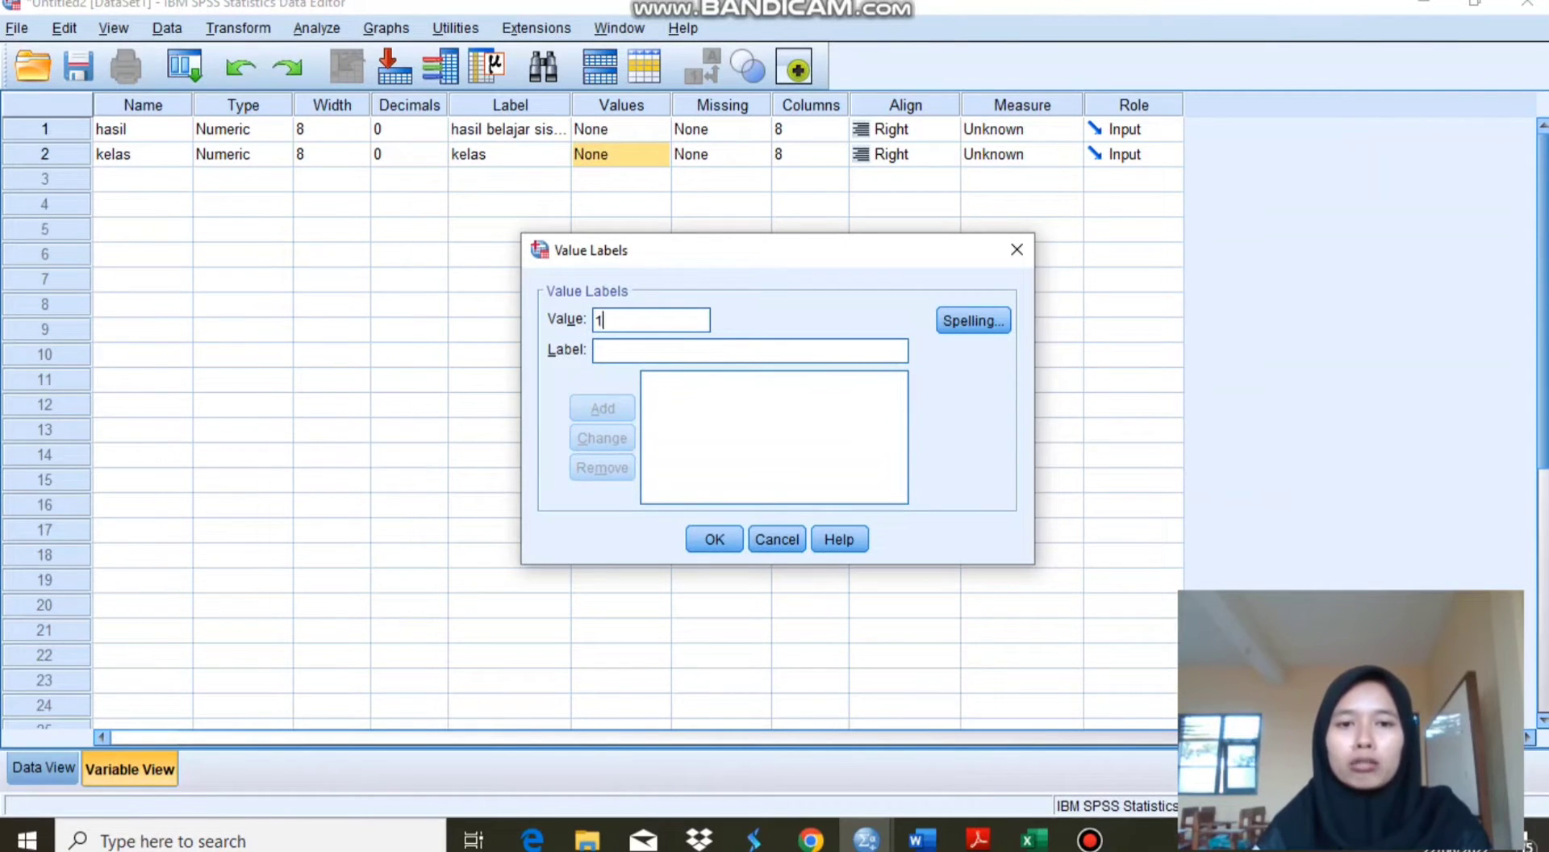
left_click(601, 351)
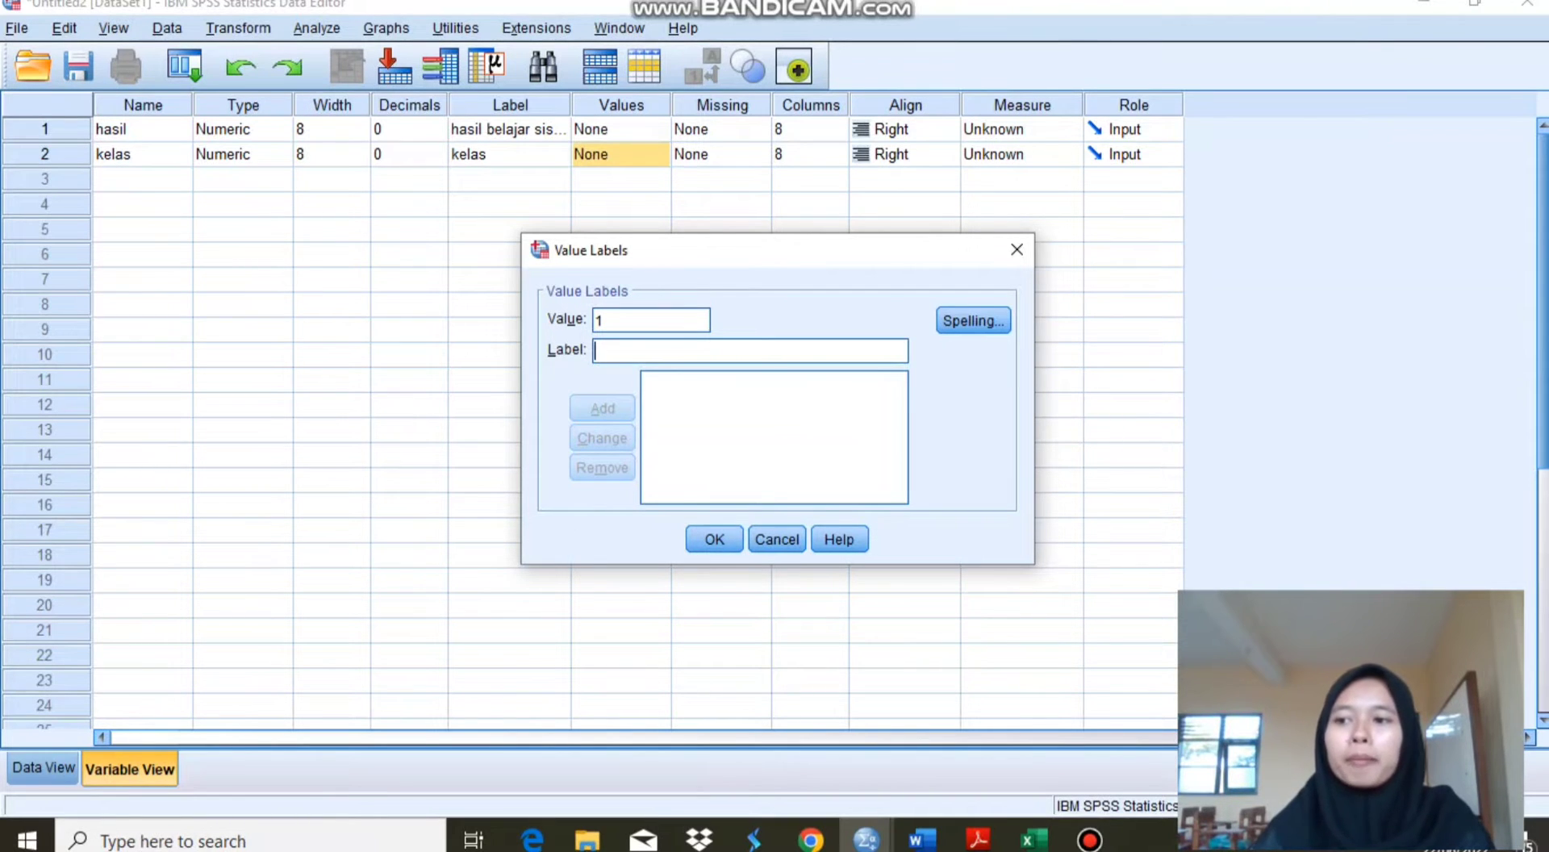
type("pre")
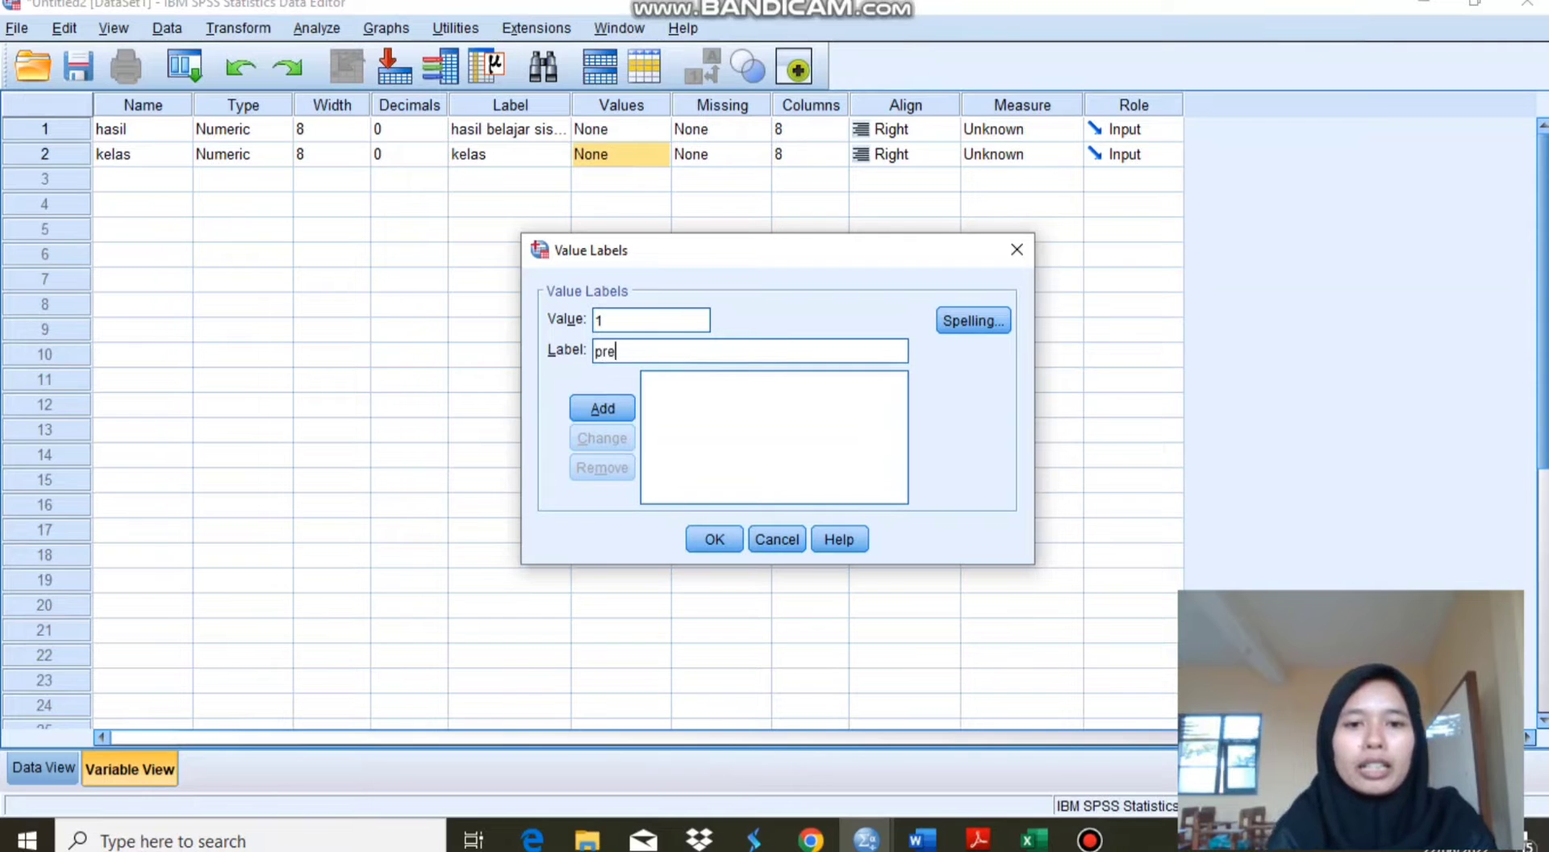
type("test")
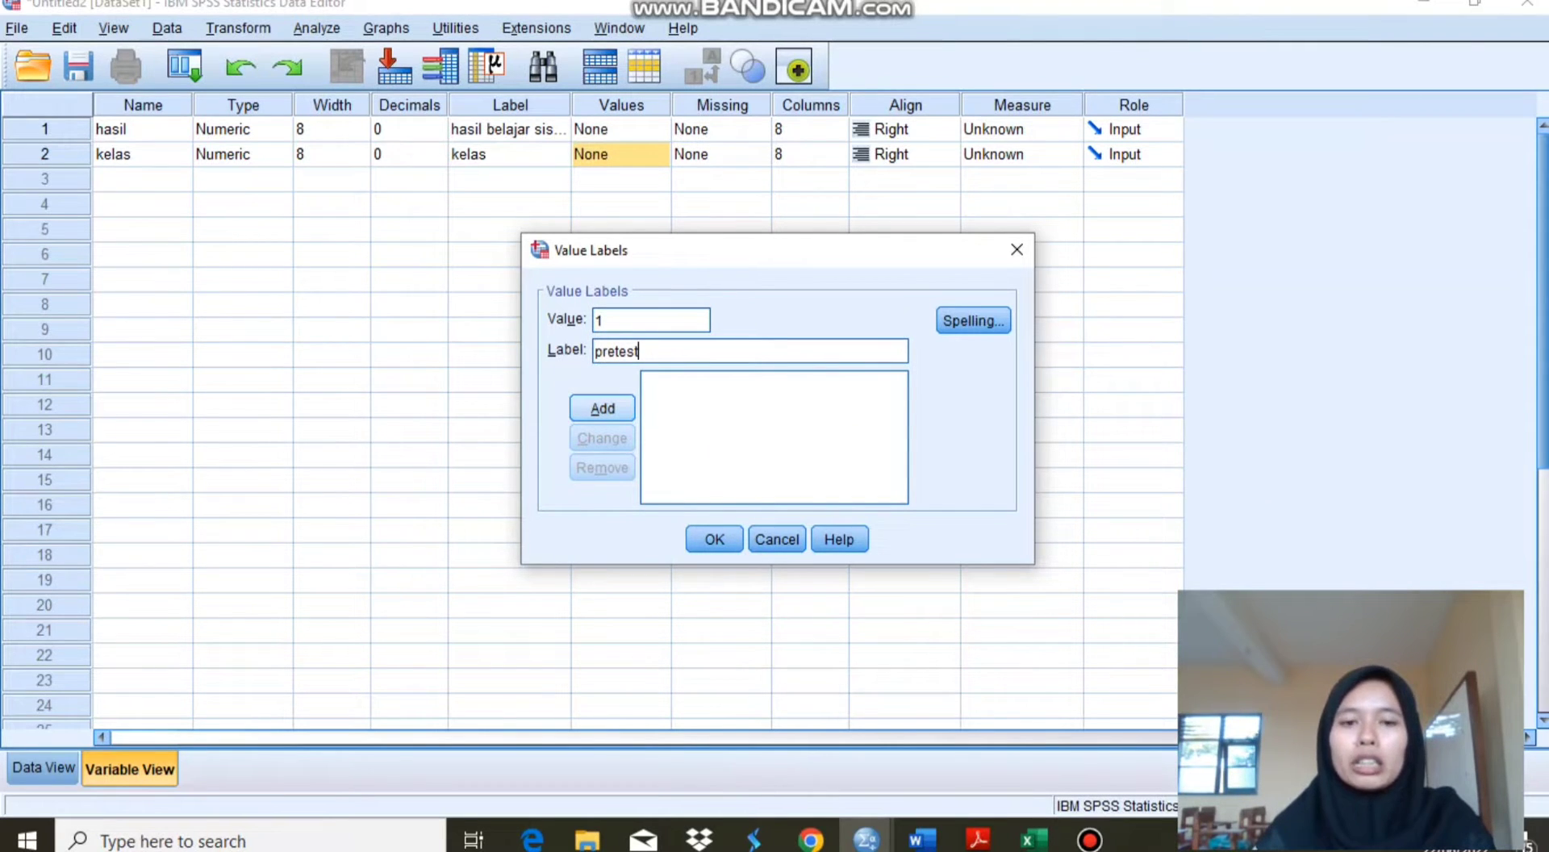
left_click(602, 408)
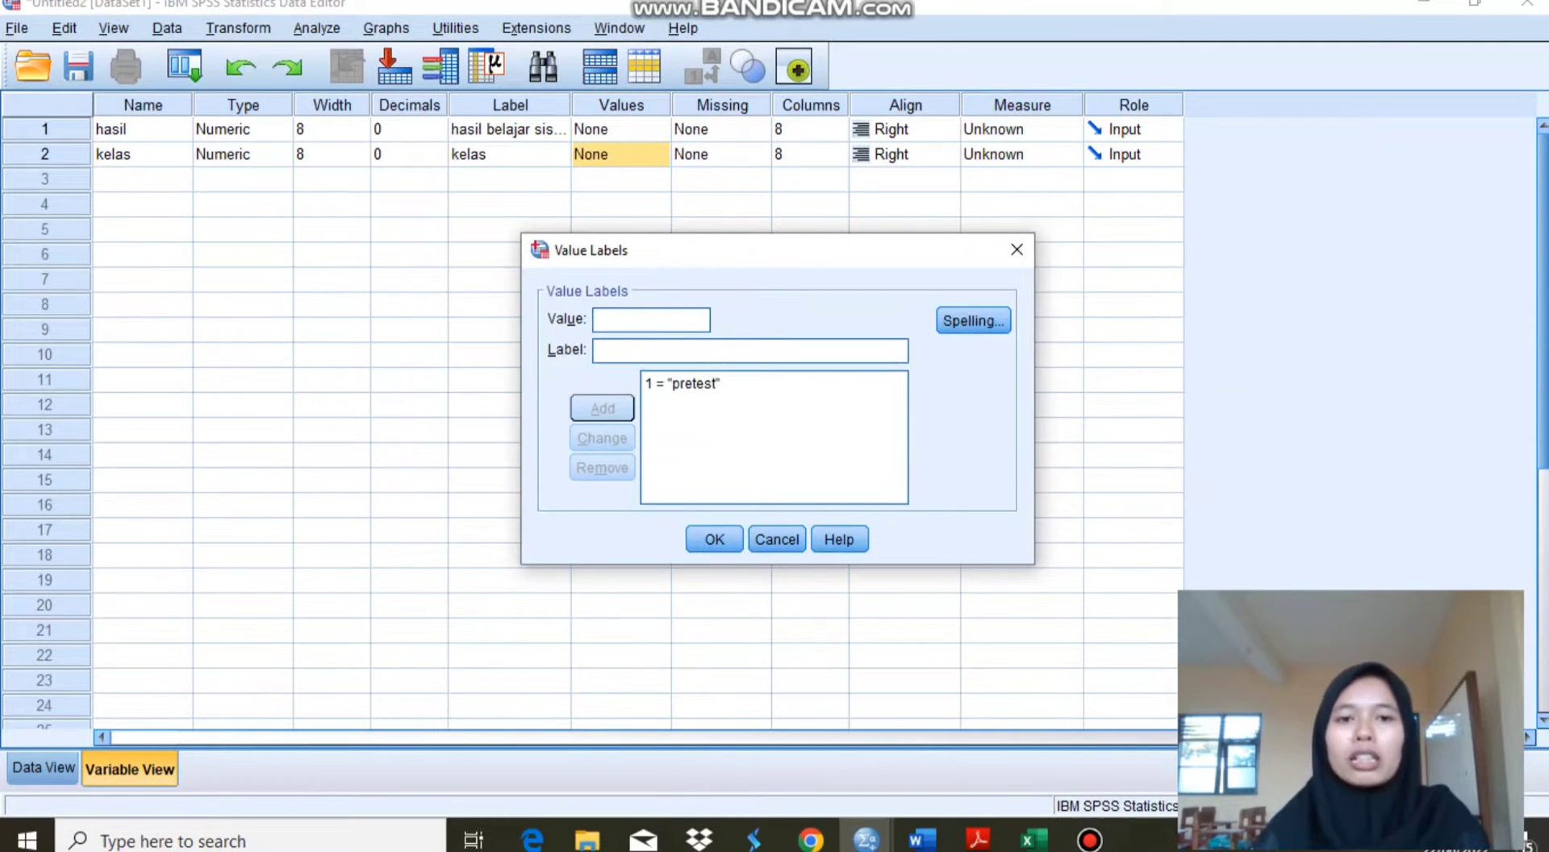
- Add value 2 with the label "posttest" to the value labels of kelas
type("2")
key("Tab")
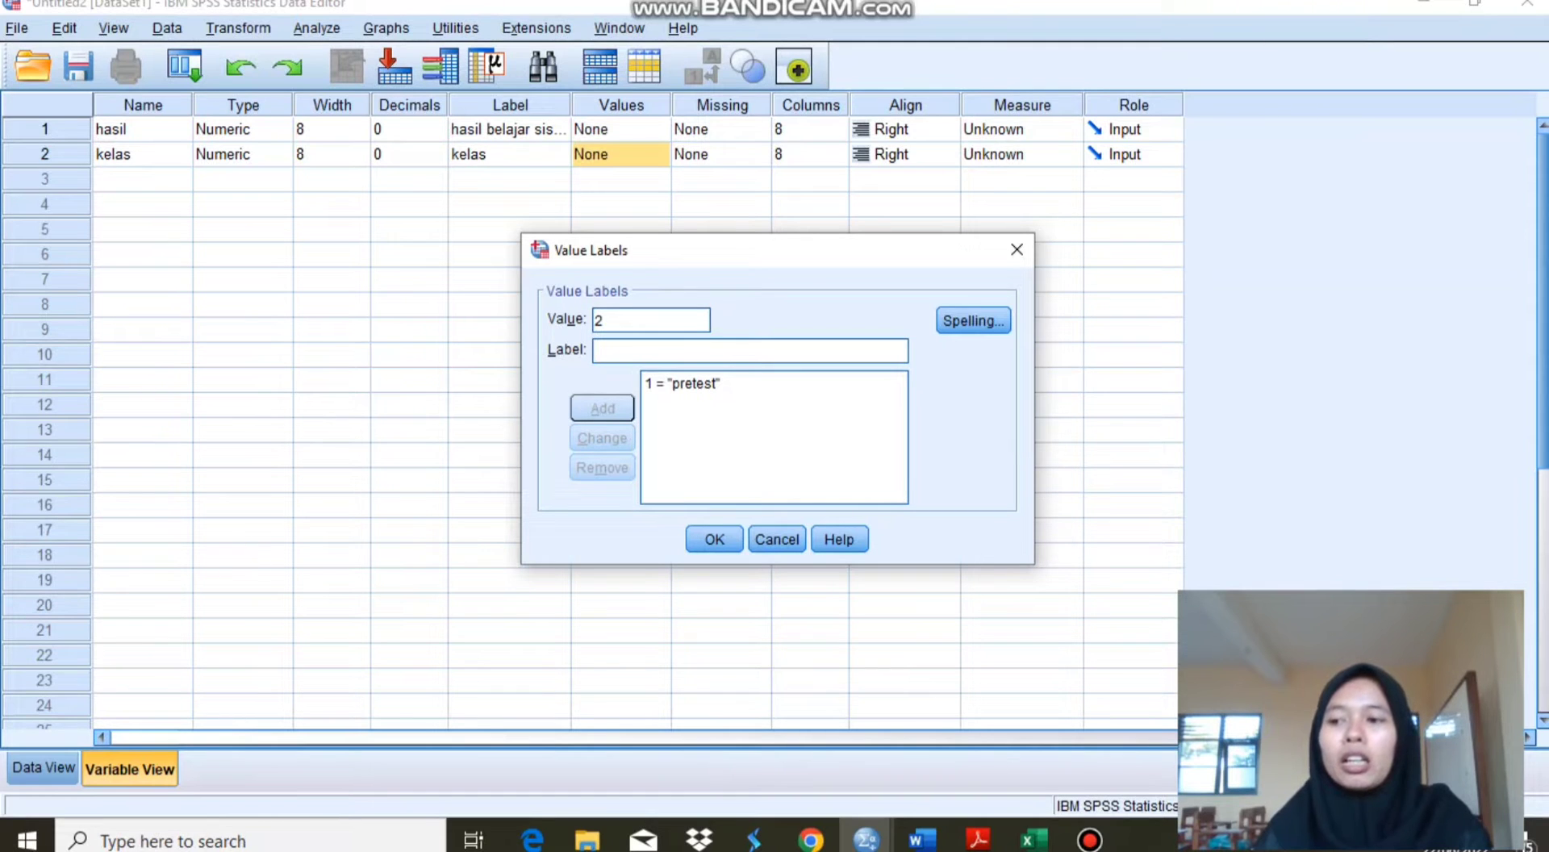
type("pos")
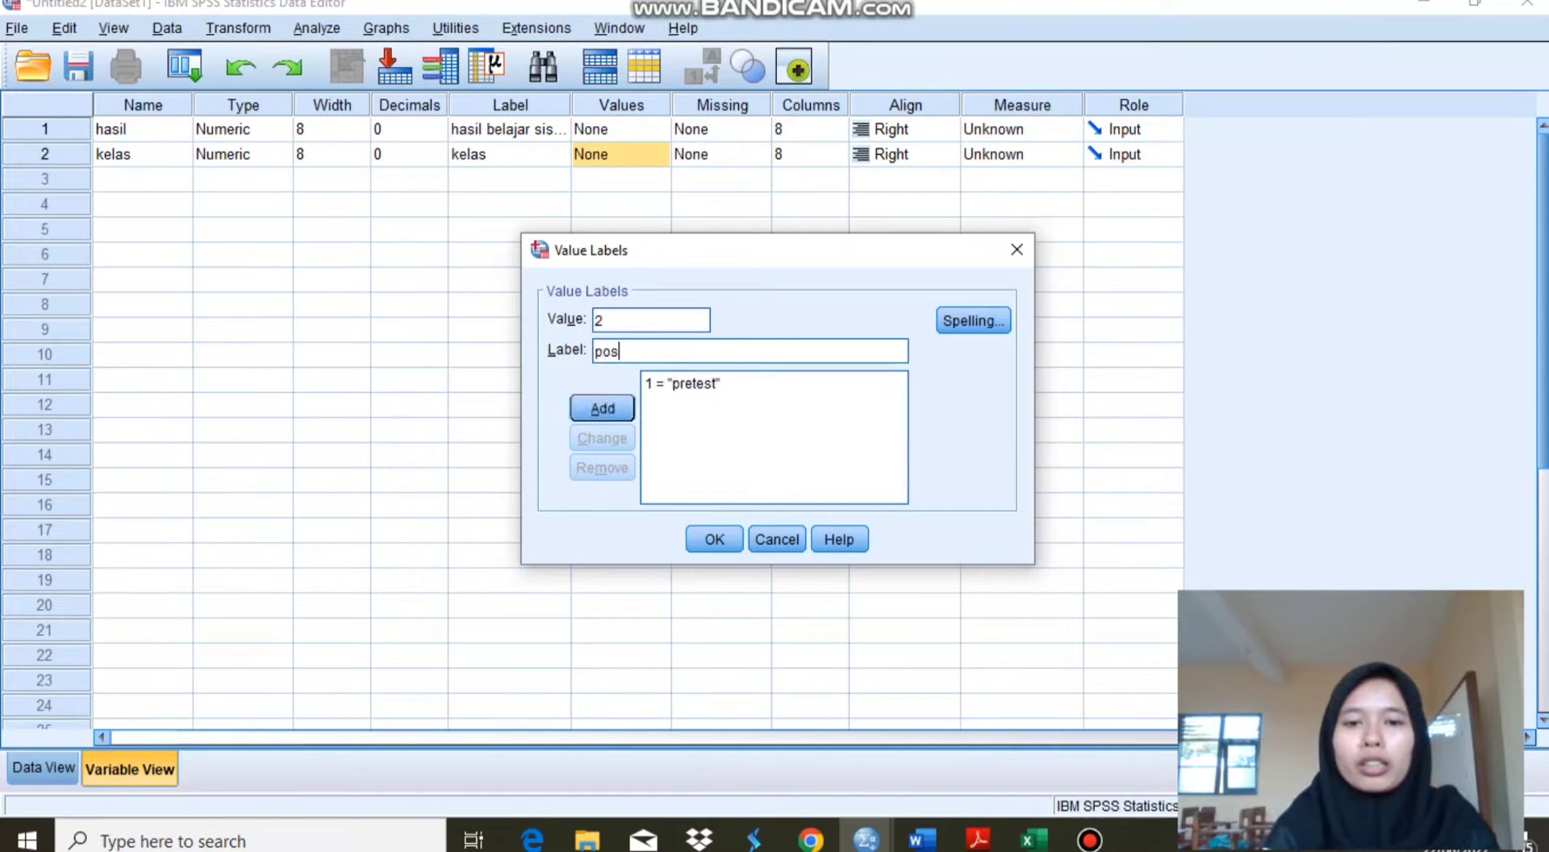
type("ttes")
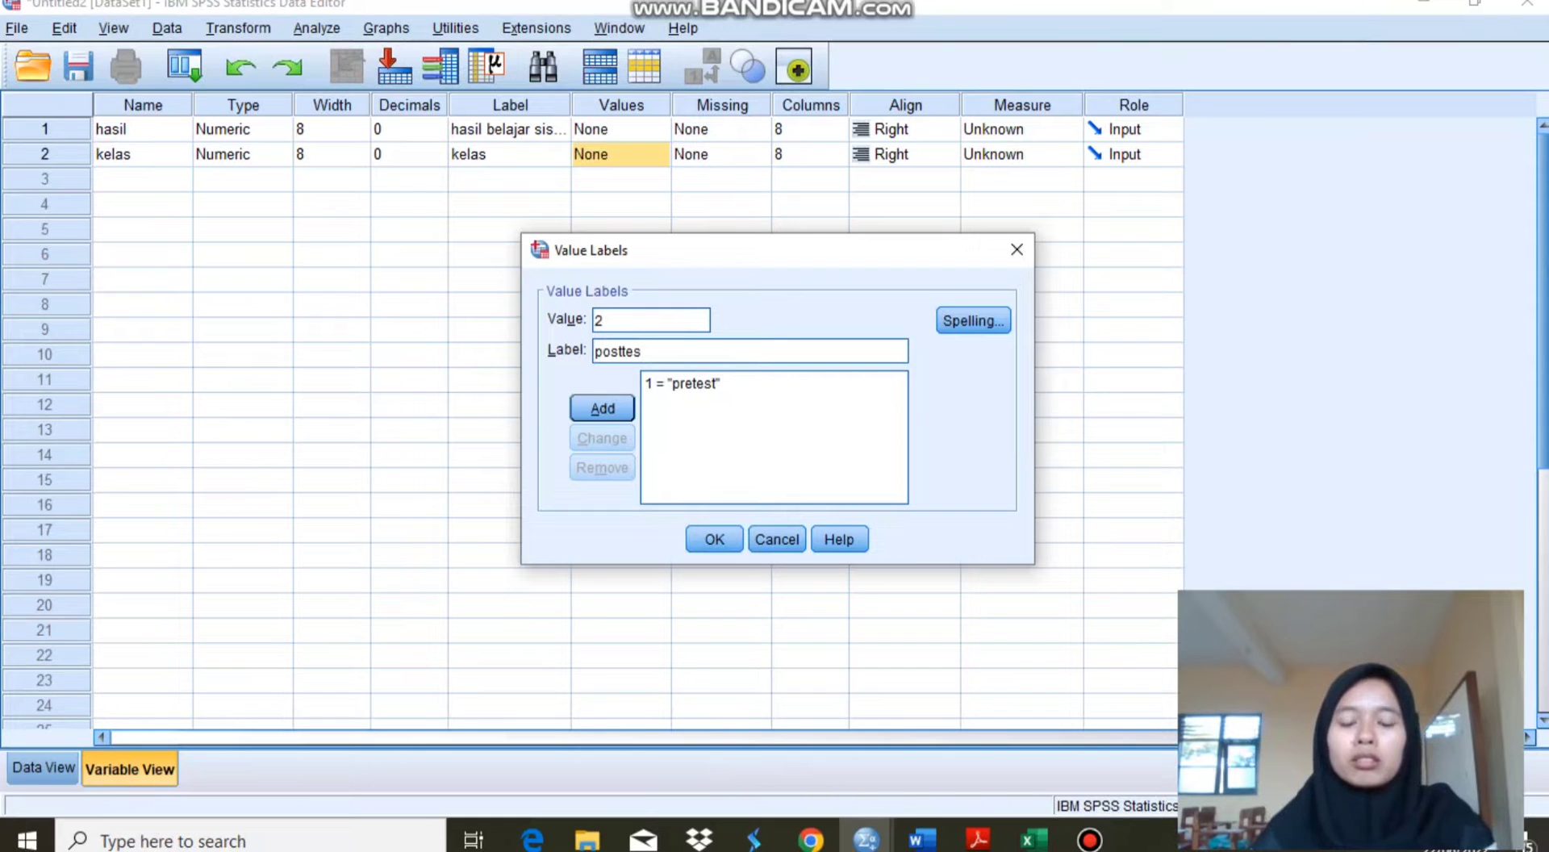
type("t")
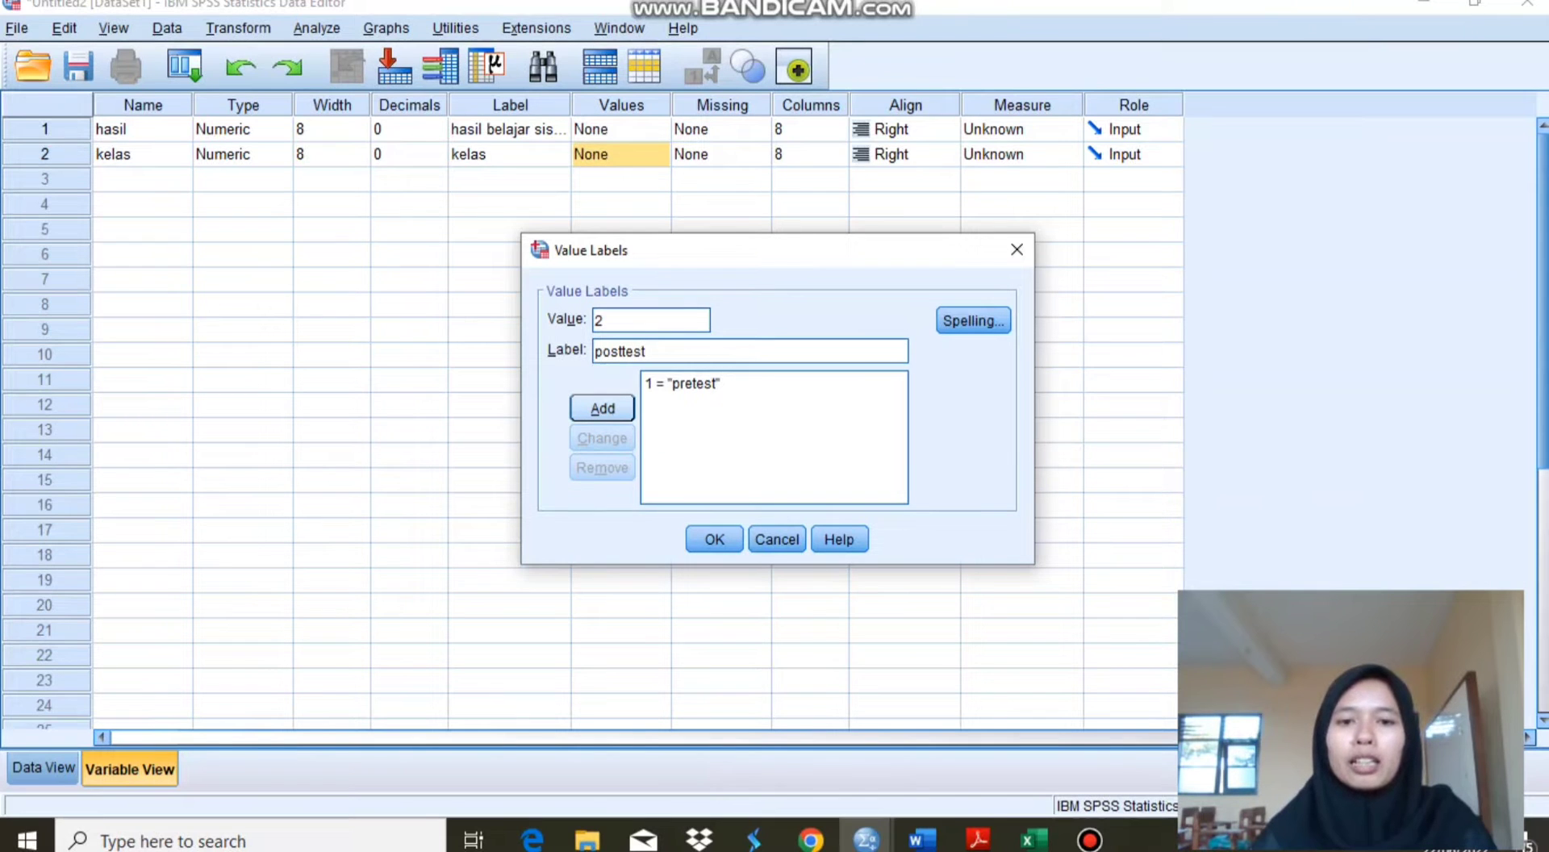
key("Return")
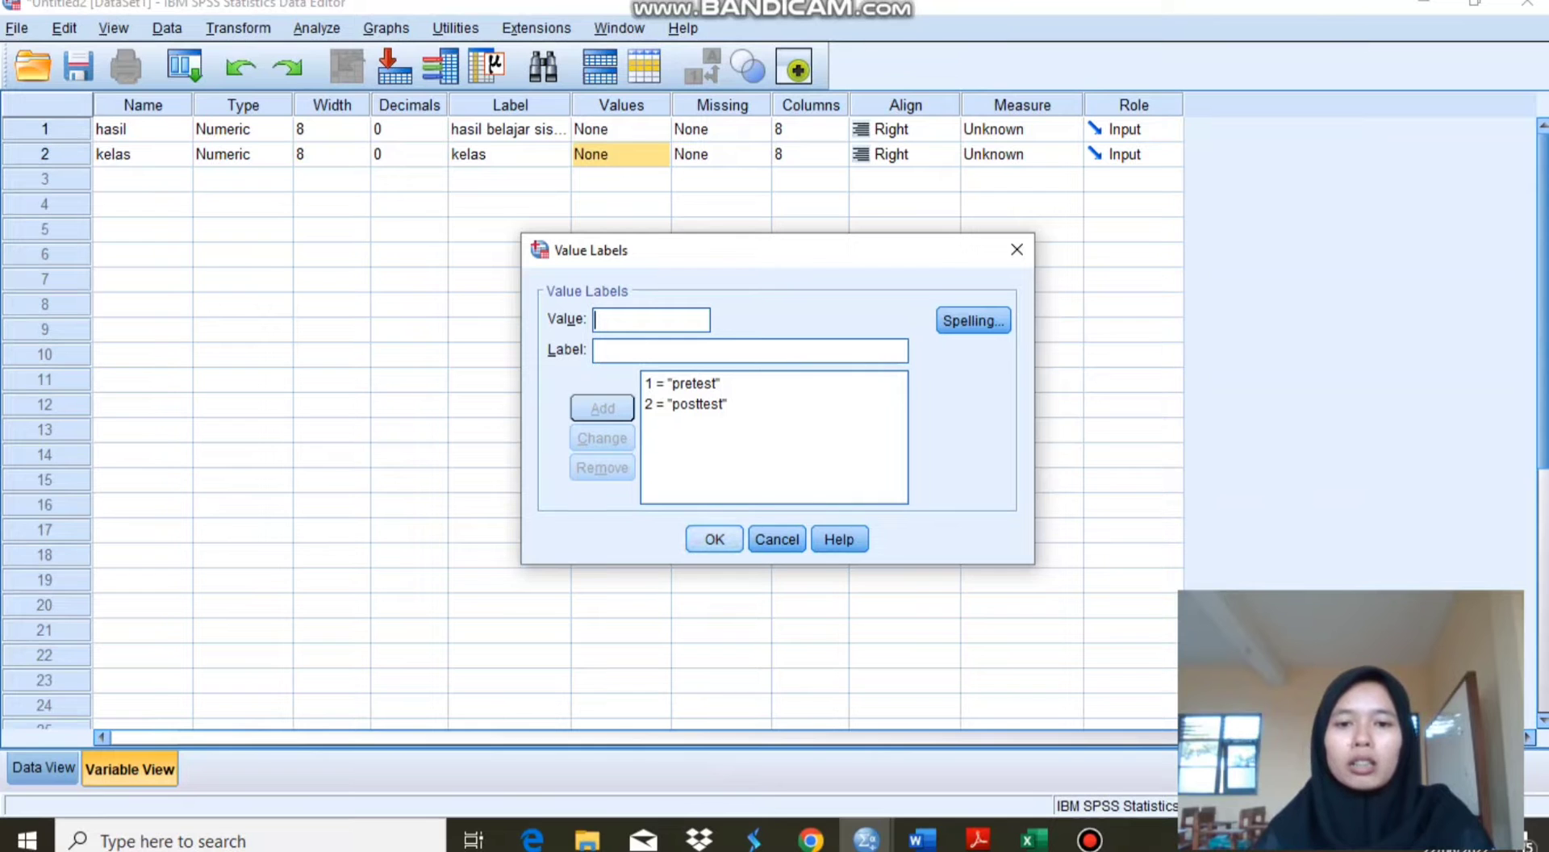
- Confirm the value labels of kelas and show the dataset's data sheet
left_click(715, 539)
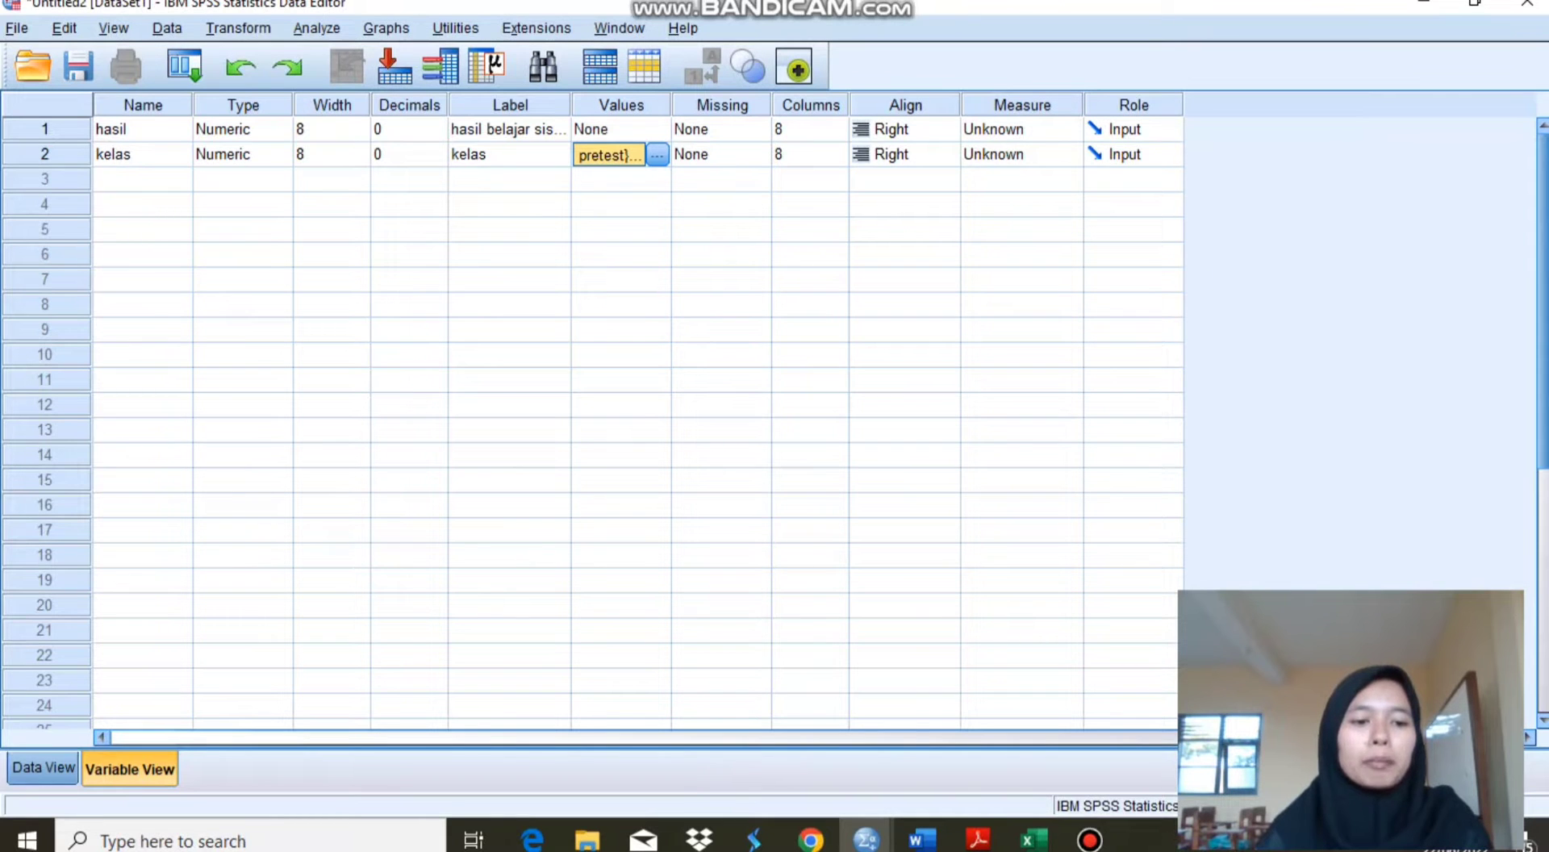
left_click(44, 768)
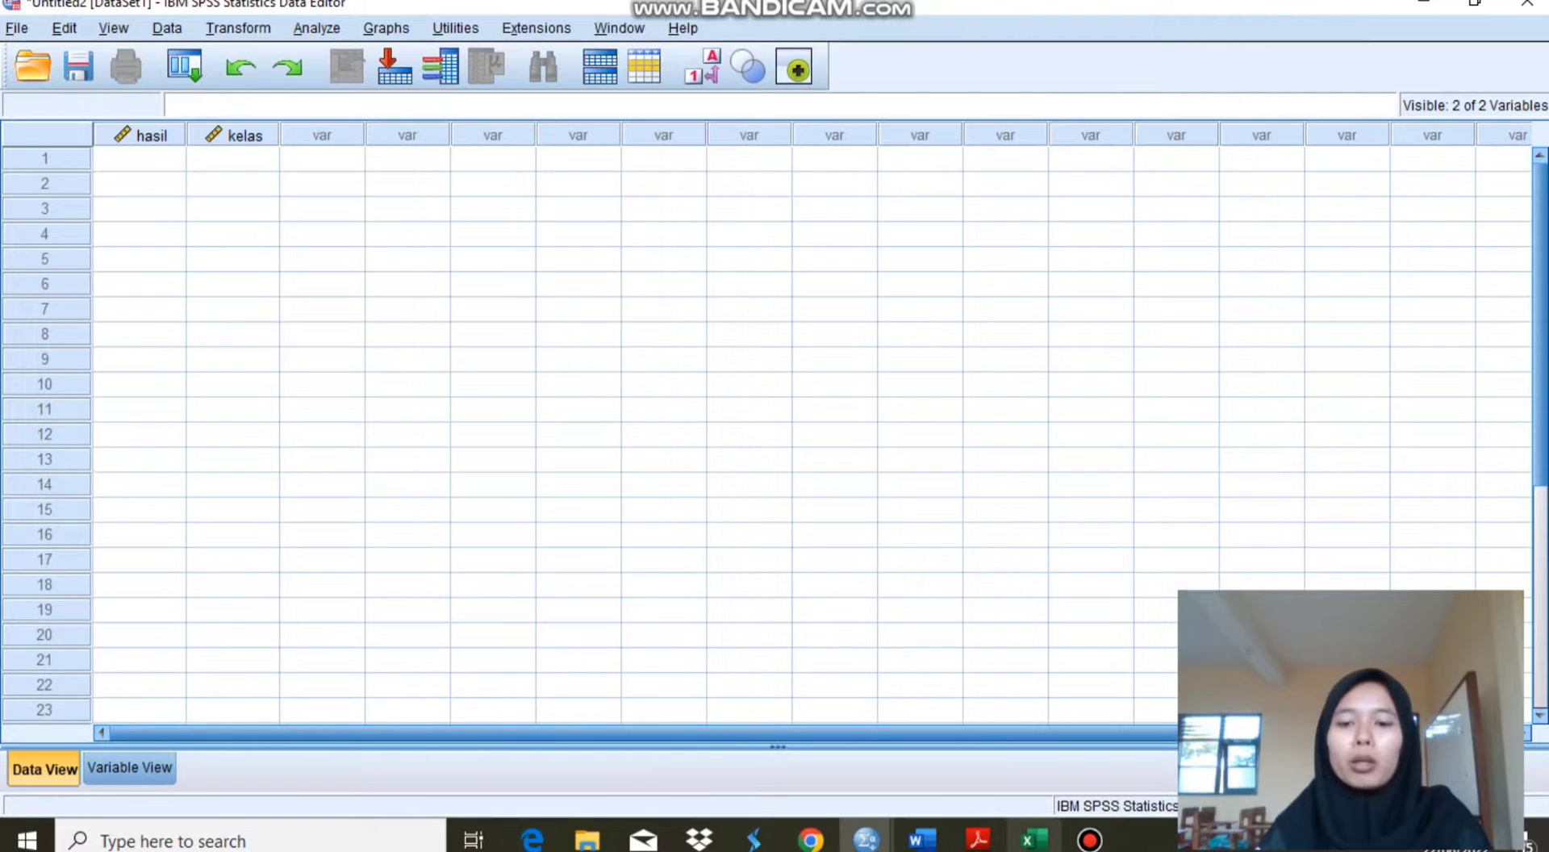
- Copy the ten Pre Test scores (B2:B11) from the Excel sheet and paste them into the SPSS hasil column from row 1
left_click(1032, 841)
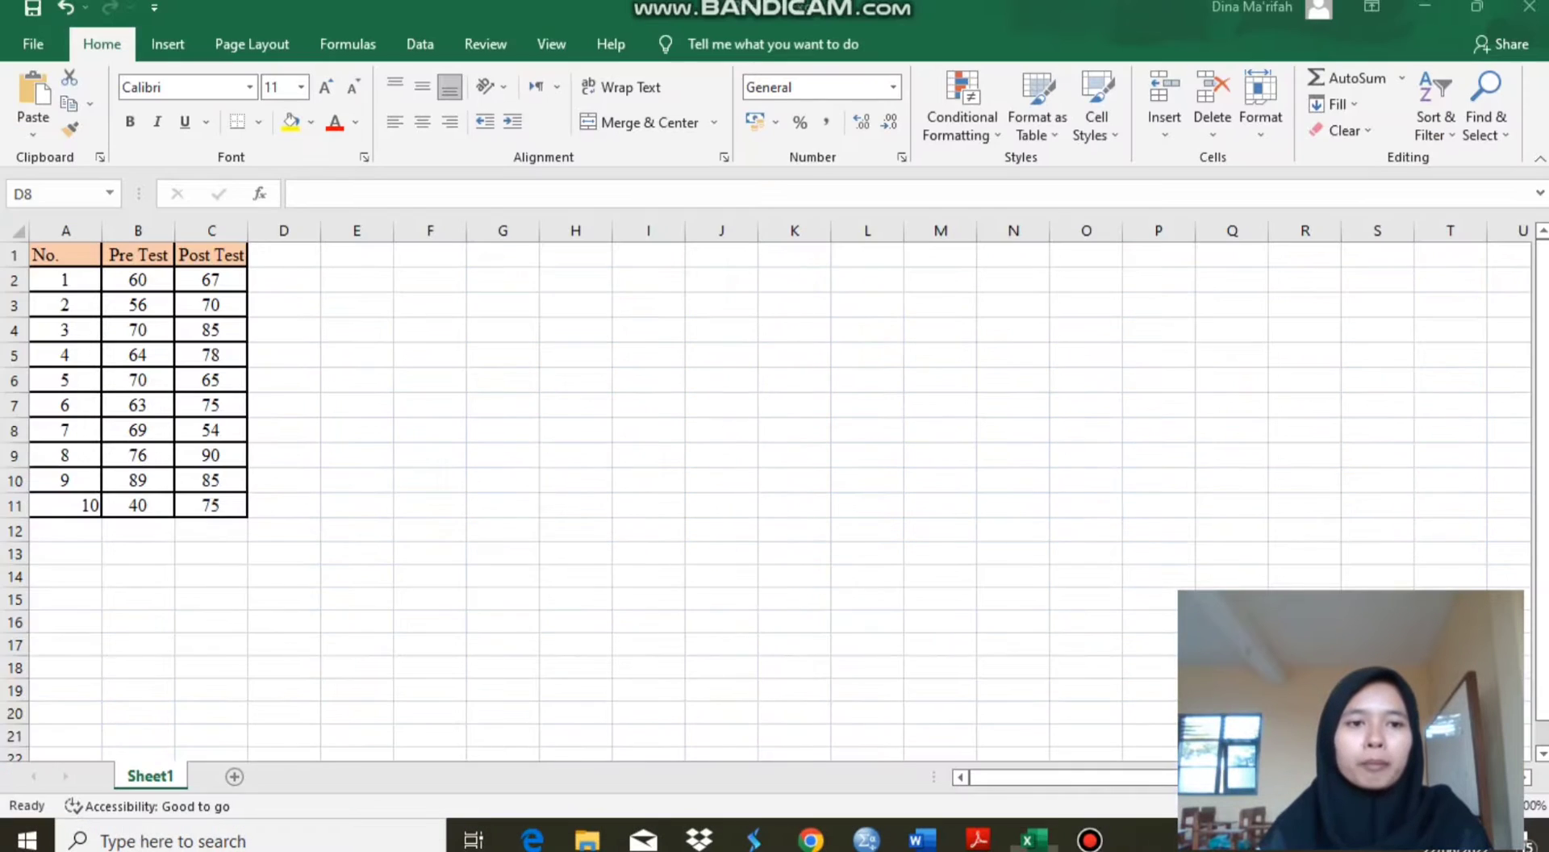
left_click(138, 280)
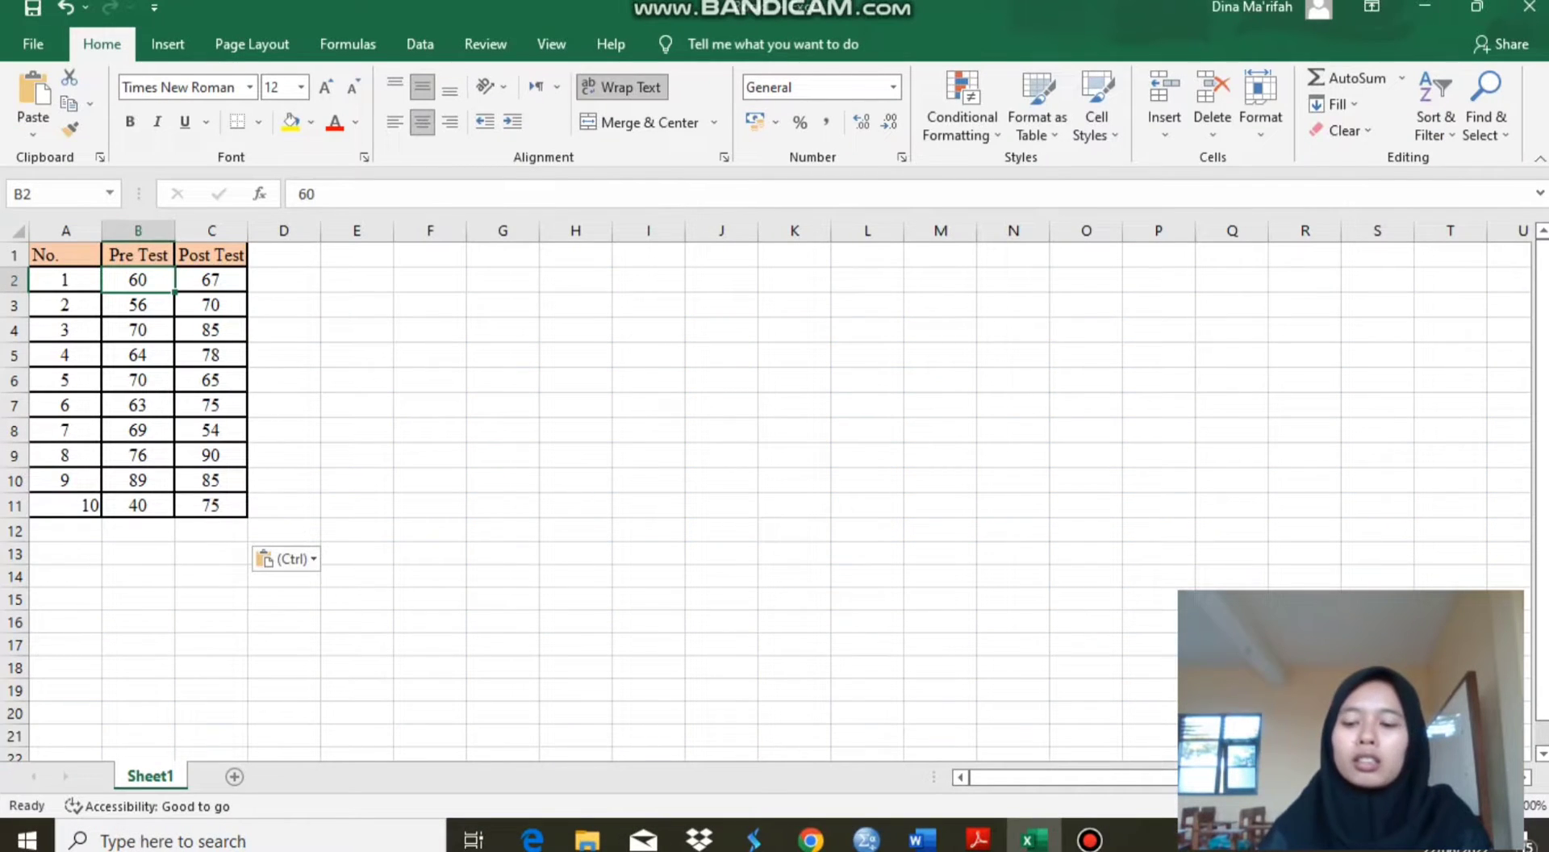
left_click_drag(138, 280, 137, 505)
key("ctrl+c")
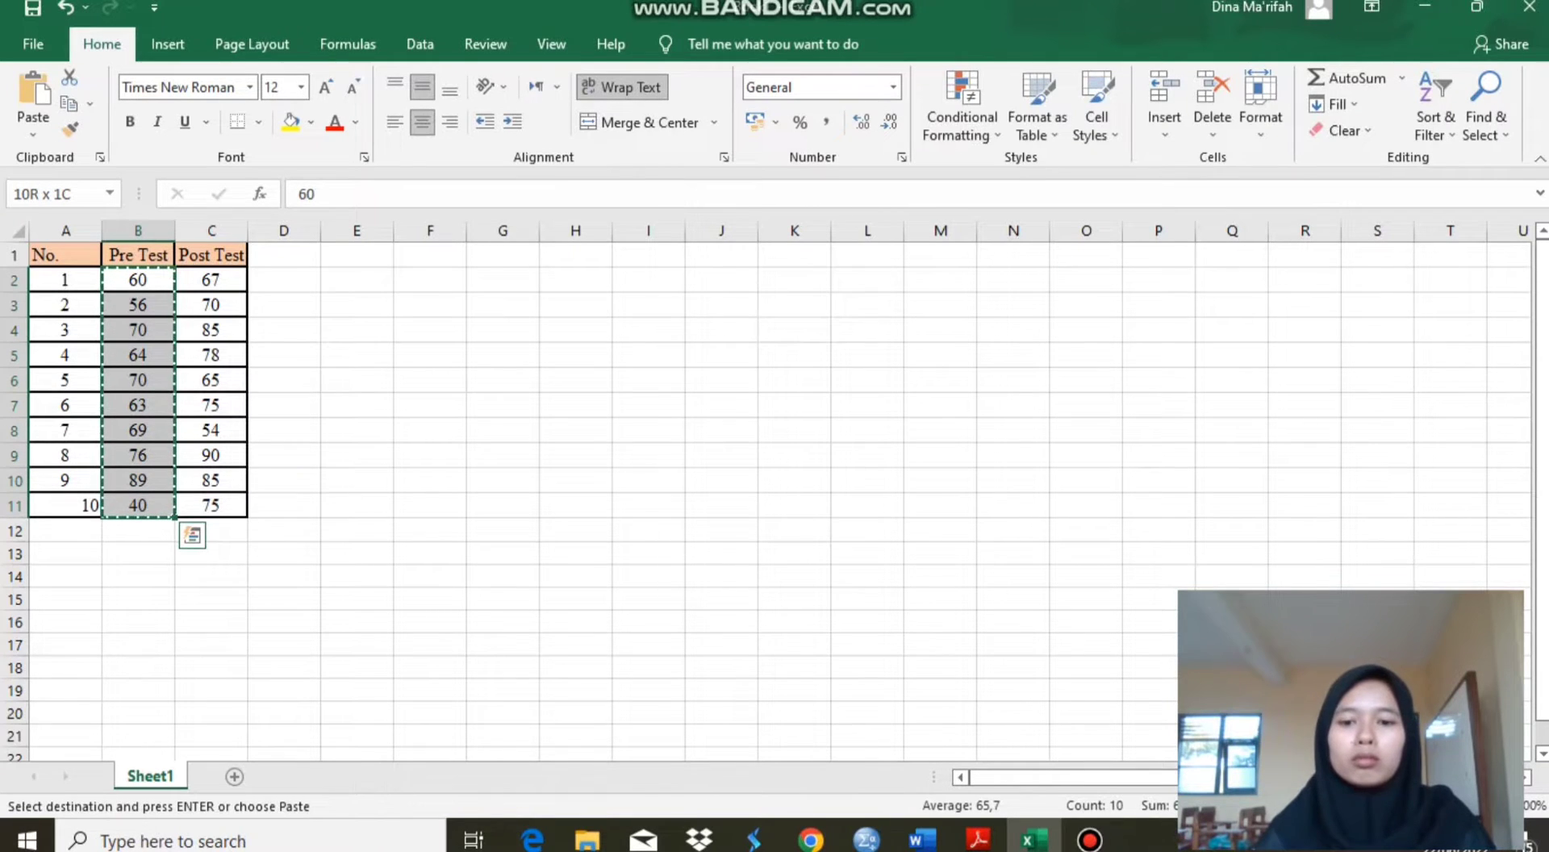
mouse_move(866, 839)
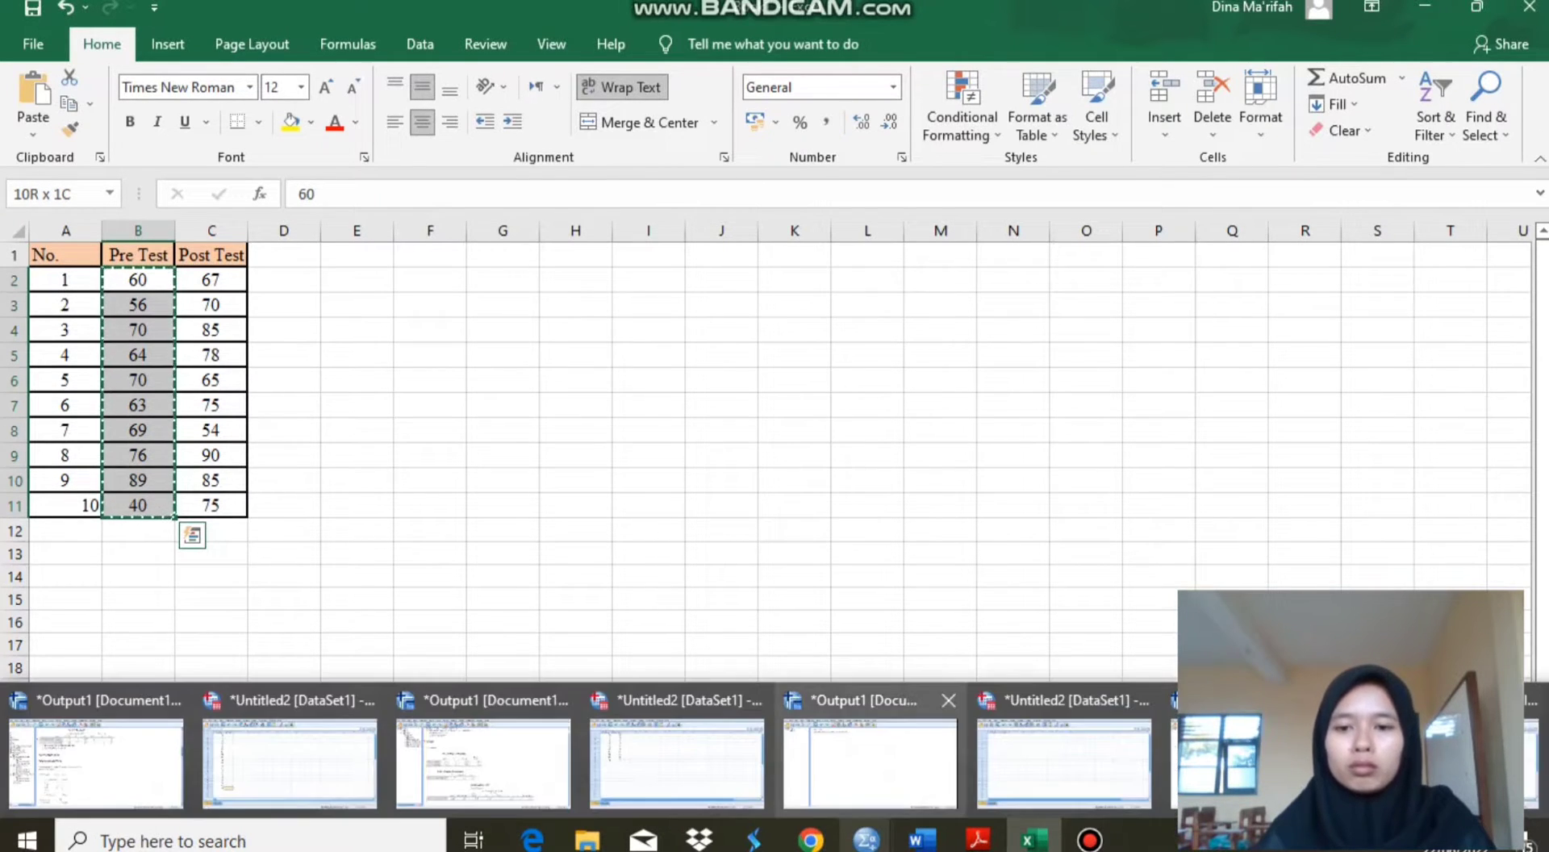
left_click(1064, 763)
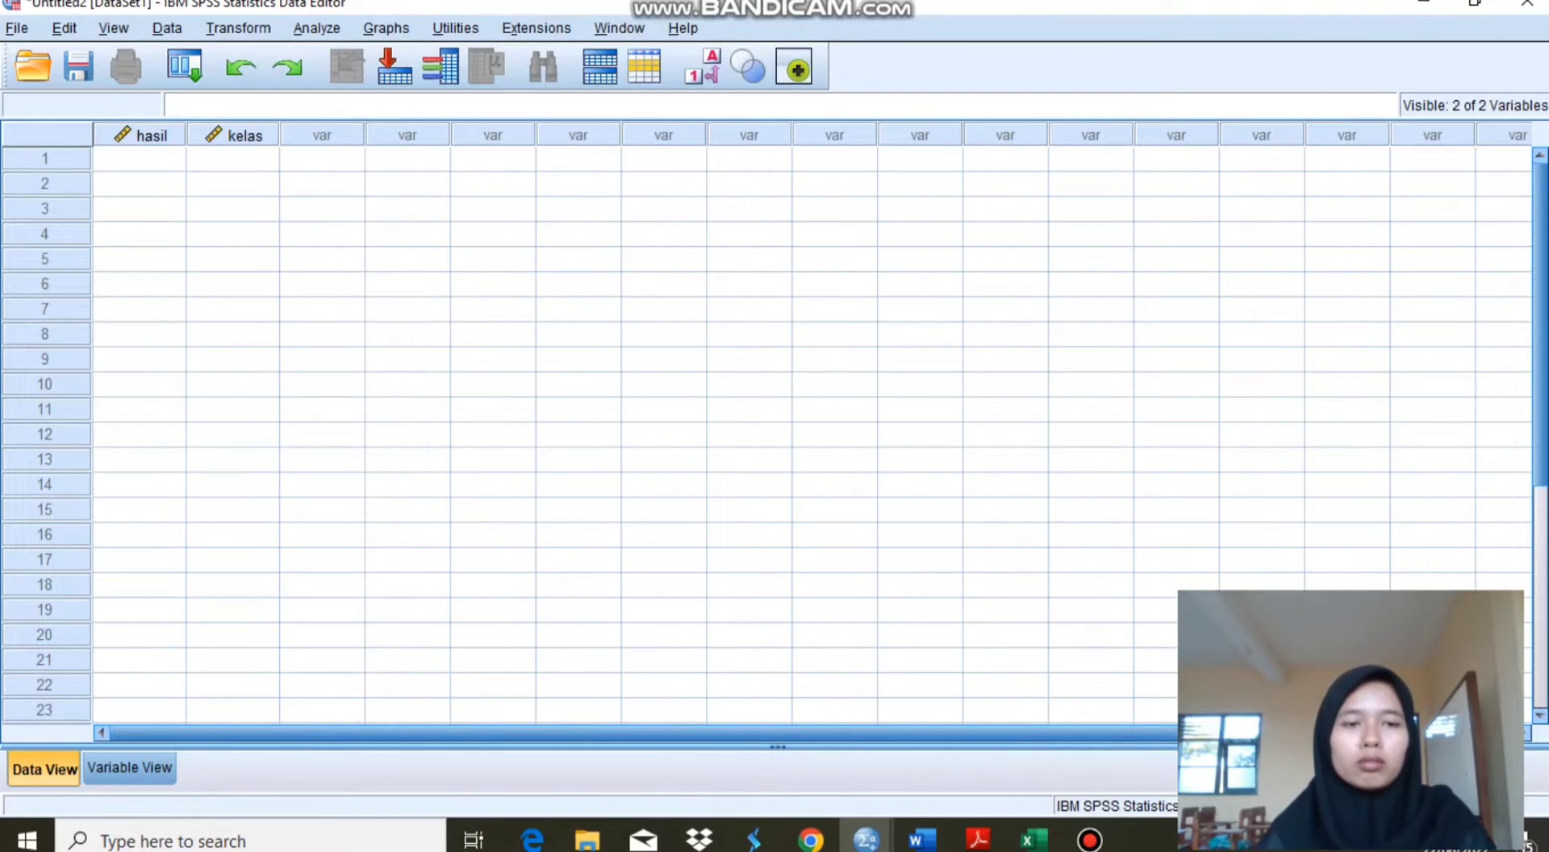
left_click(138, 159)
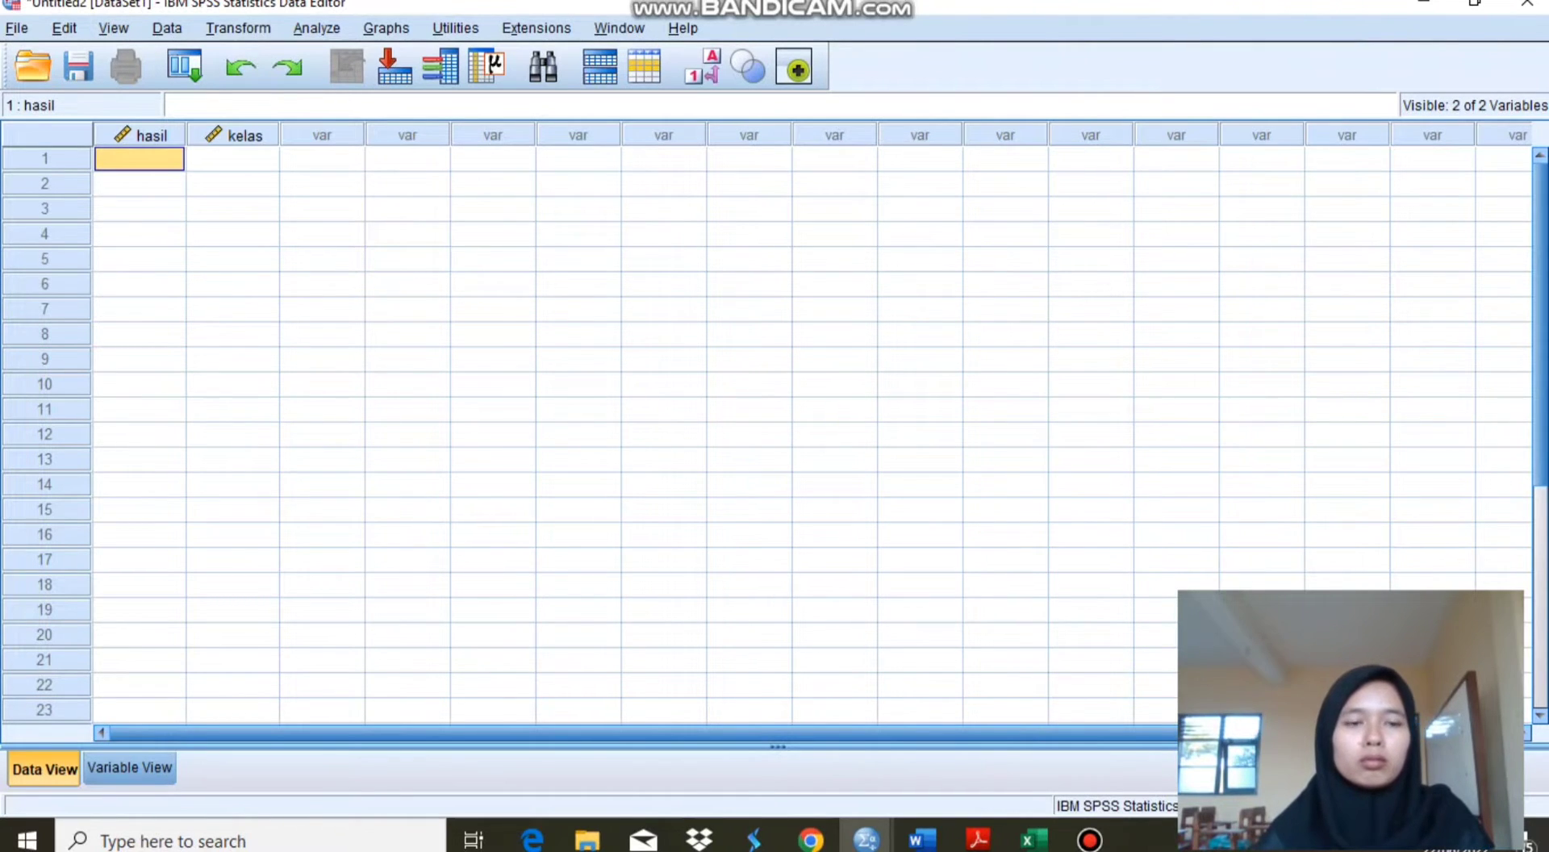
key("ctrl+v")
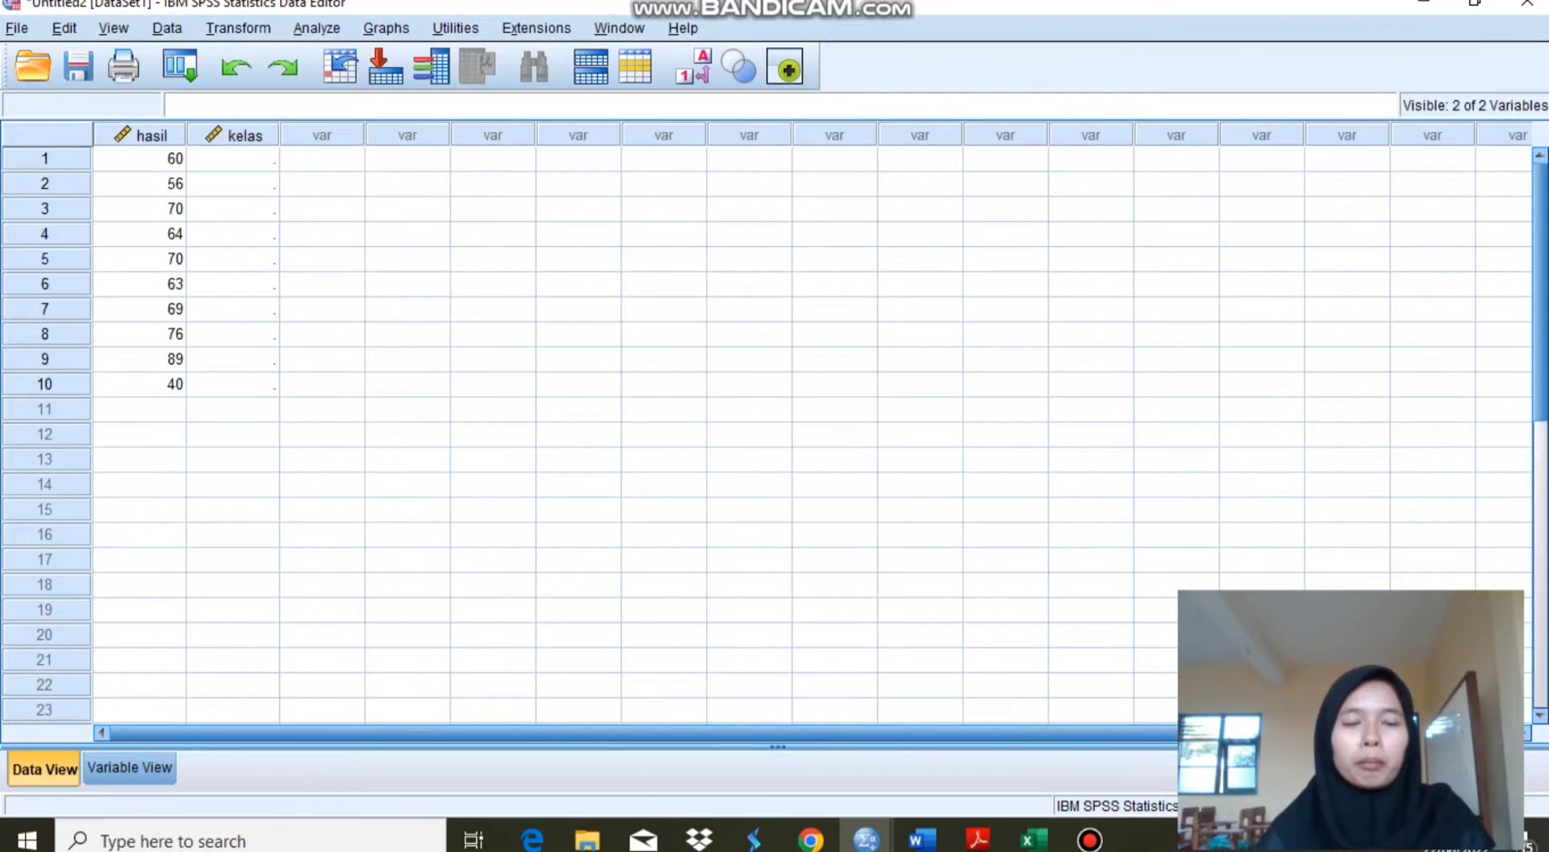
- Enter 1 as the kelas value in rows 1 to 10
left_click(233, 158)
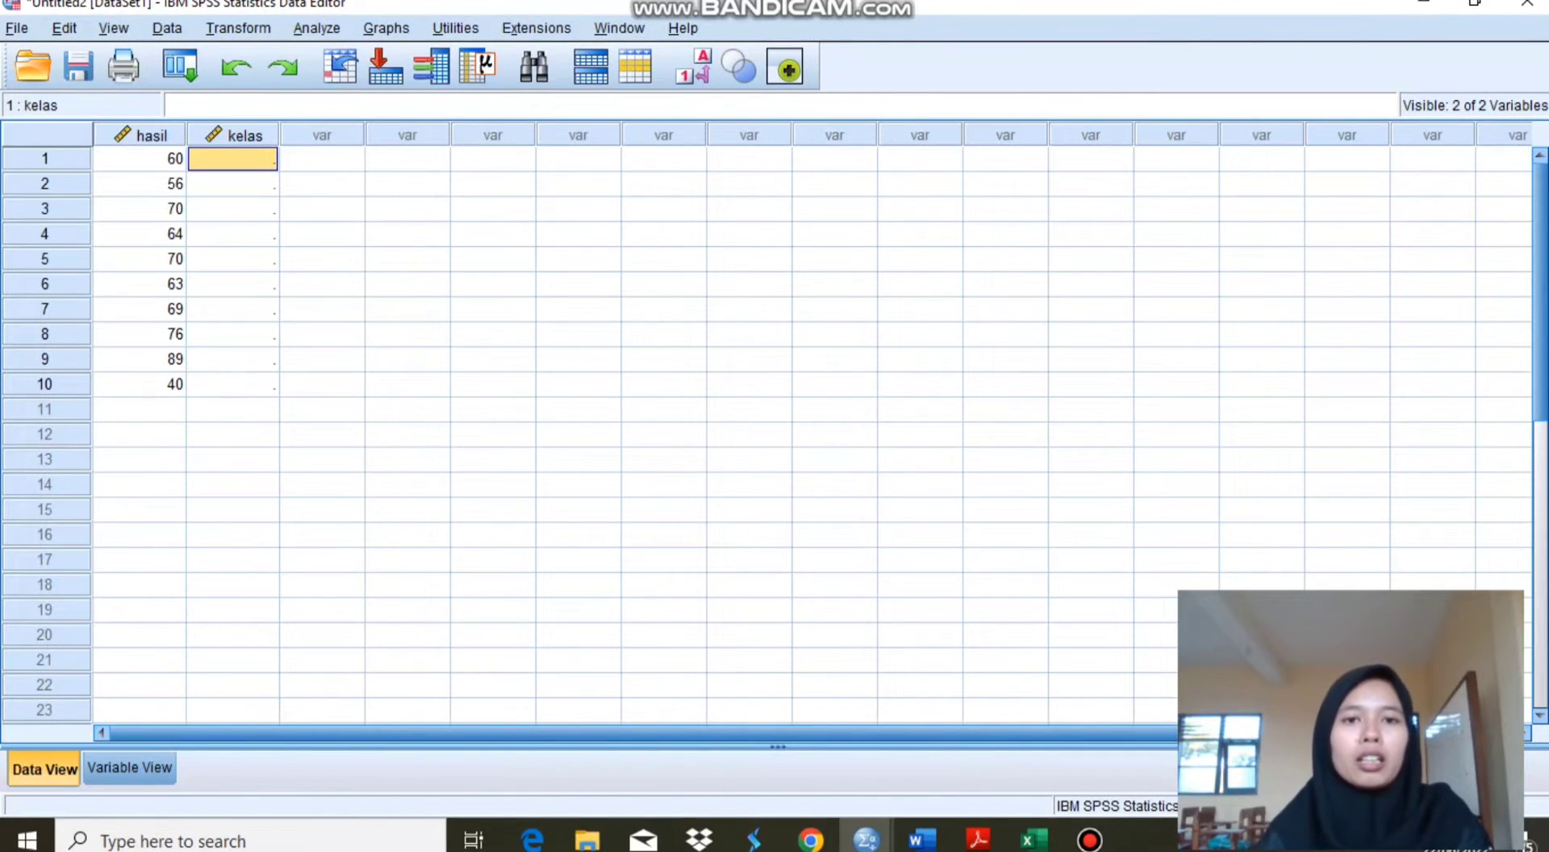
type("1")
key("Return")
type("2")
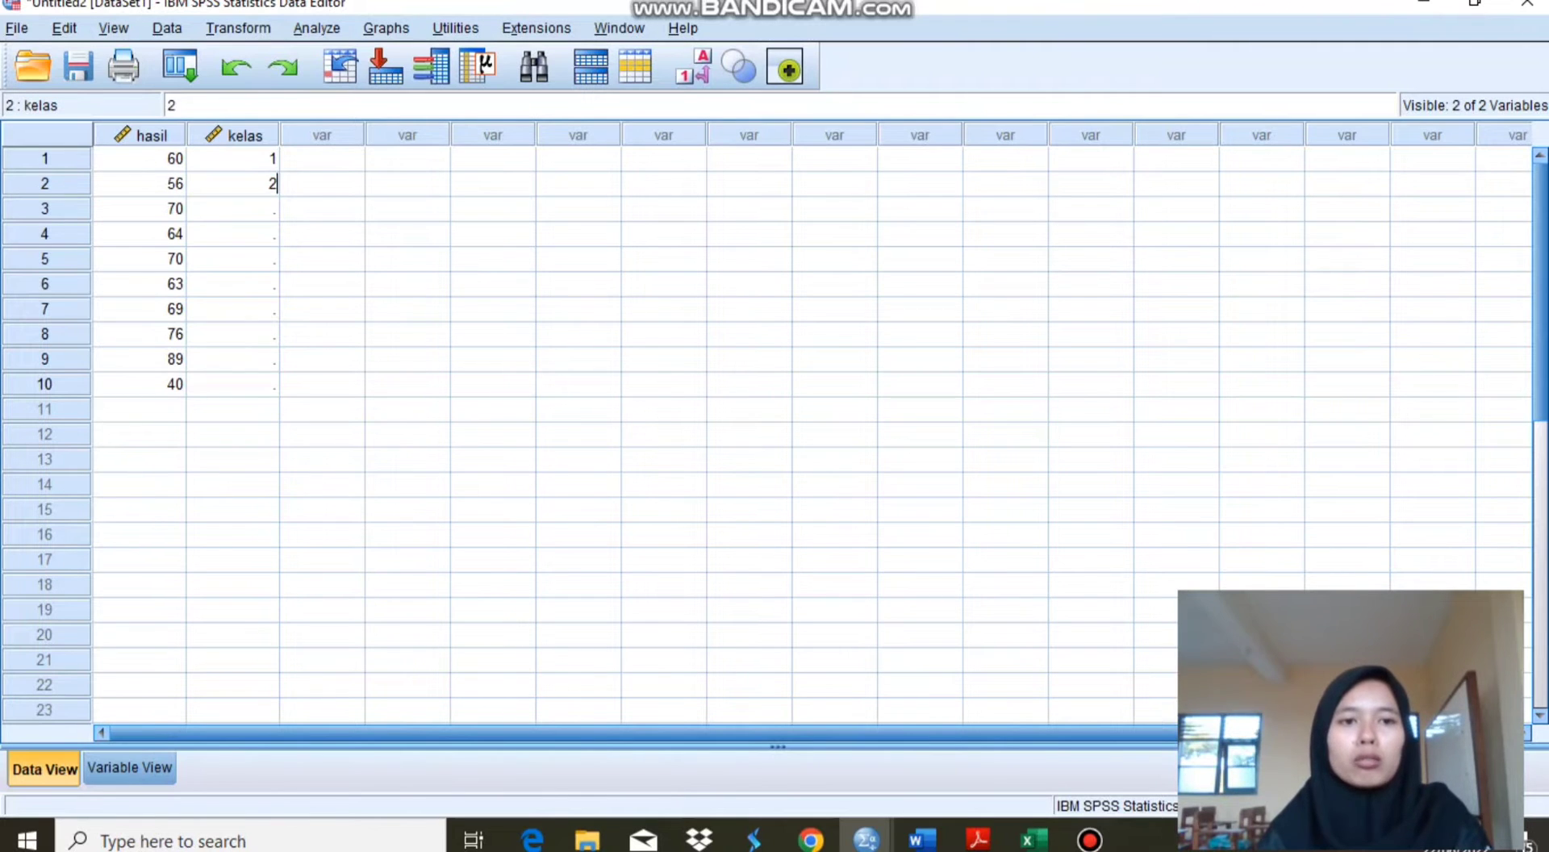
key("BackSpace")
type("1")
key("Return")
type("1 1 1 1 1")
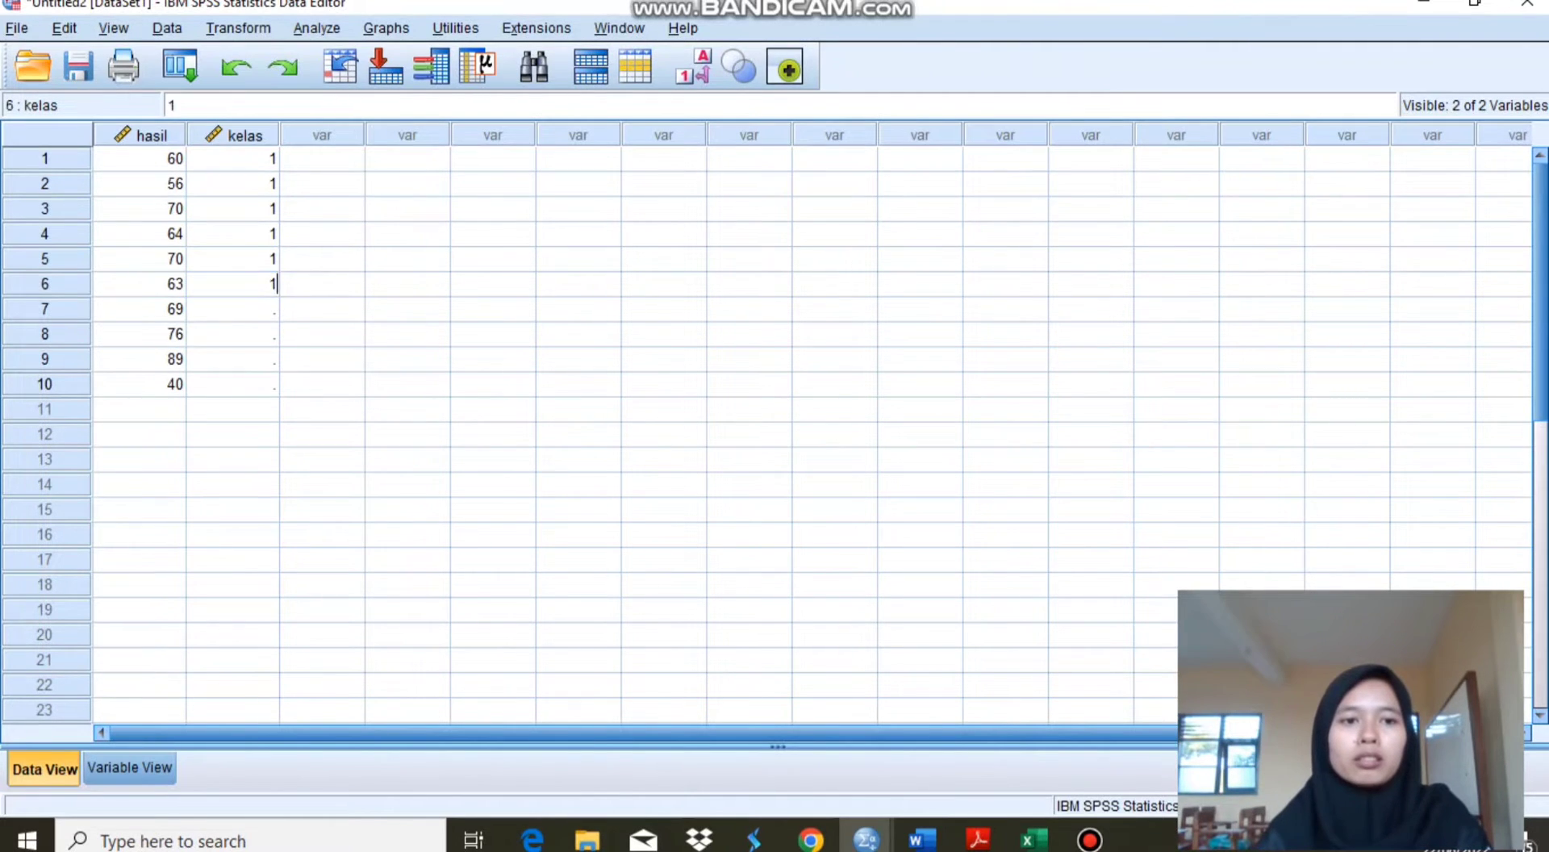
key("Return")
type("1 1 1 1")
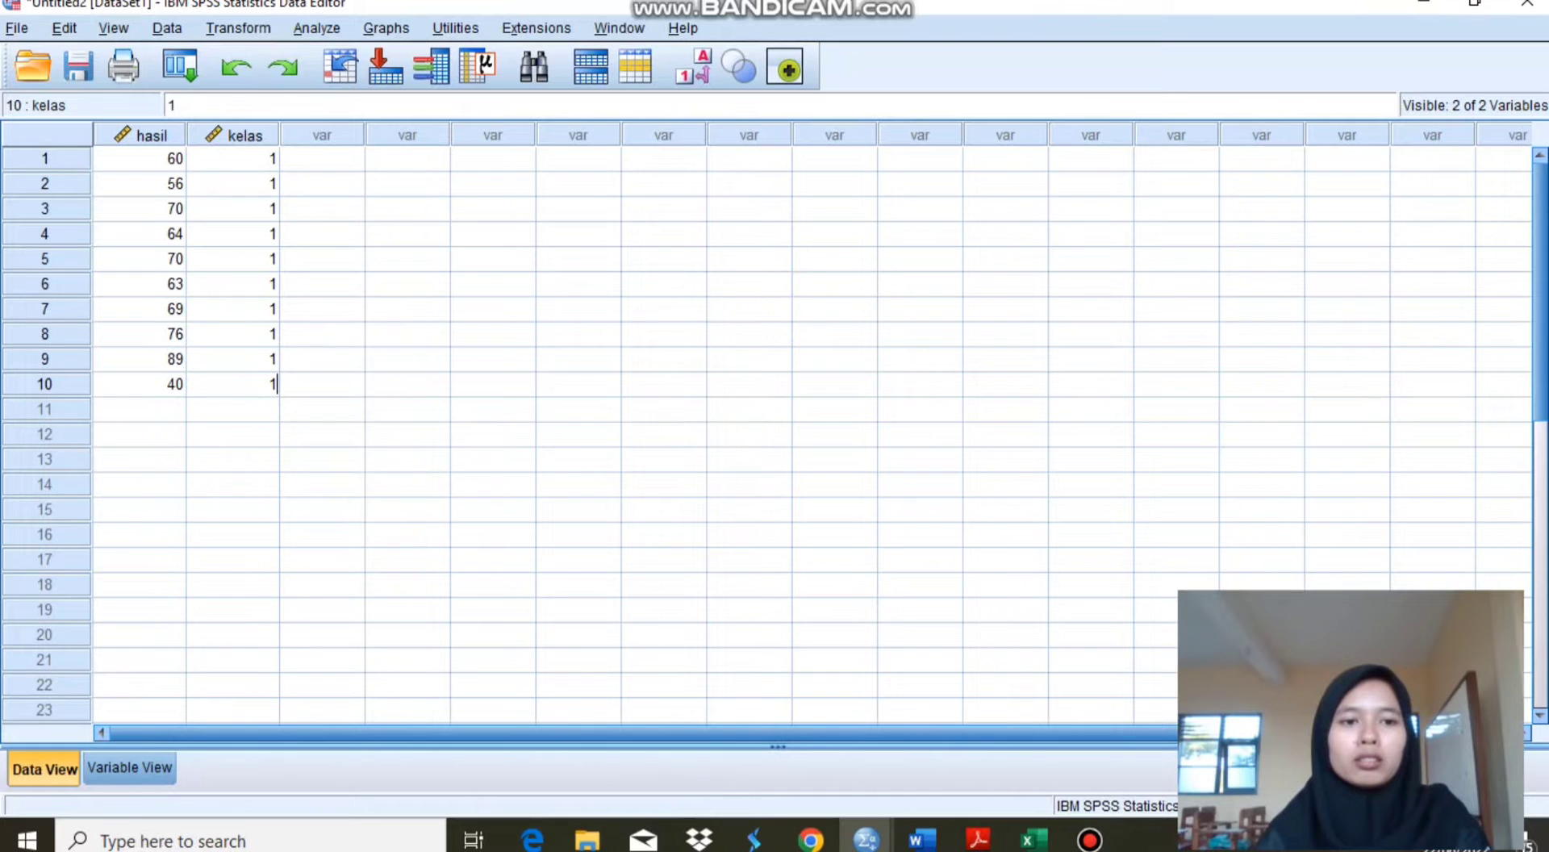
key("Return")
- Copy the ten Post Test scores (C2:C11) from the Excel sheet and paste them into the SPSS hasil column from row 11
left_click(138, 409)
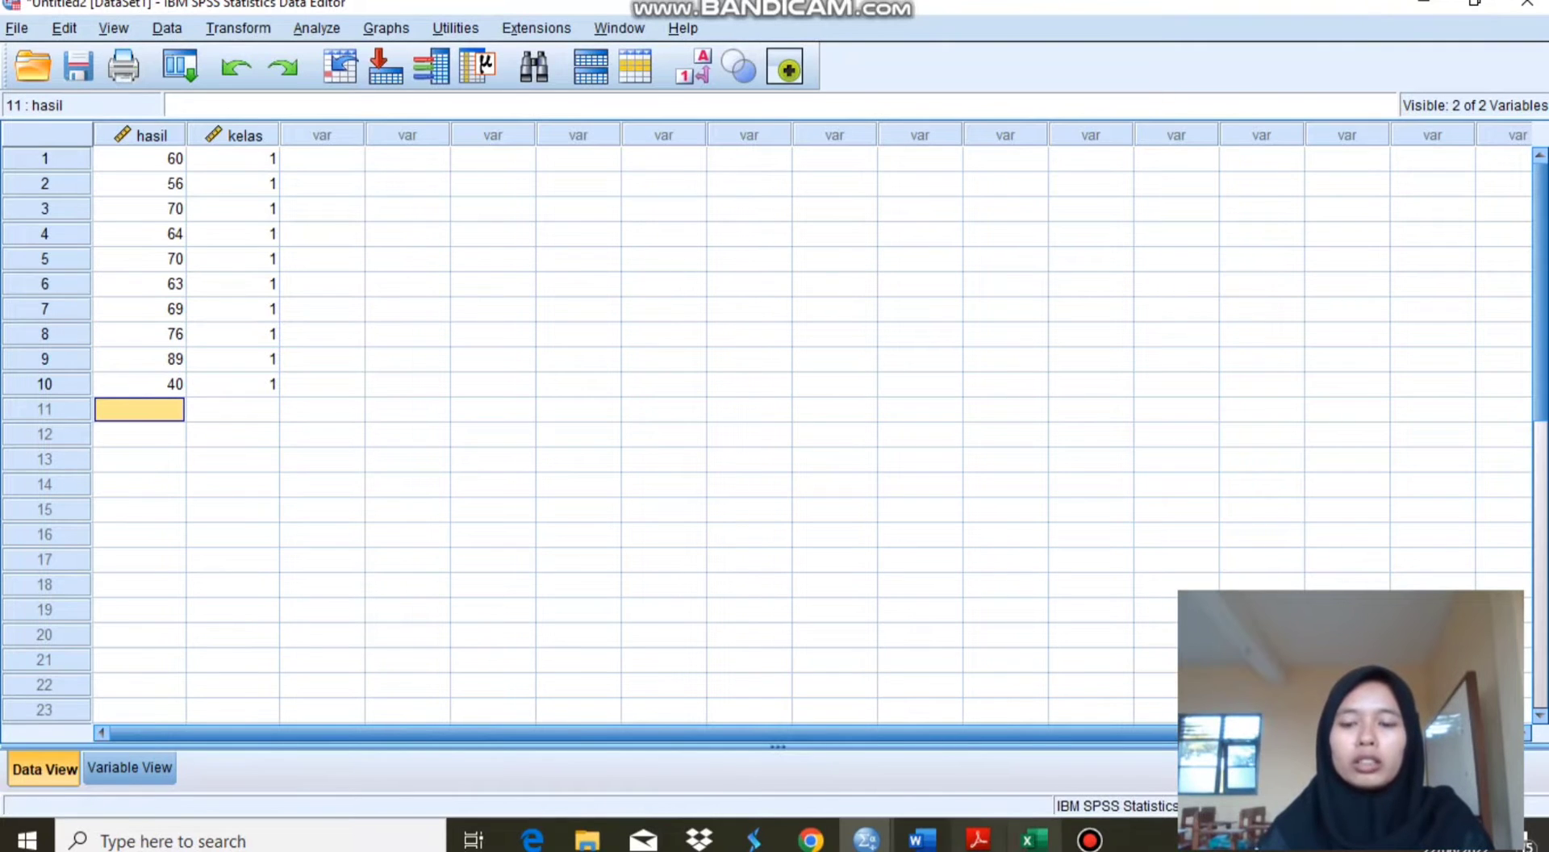
left_click(1032, 840)
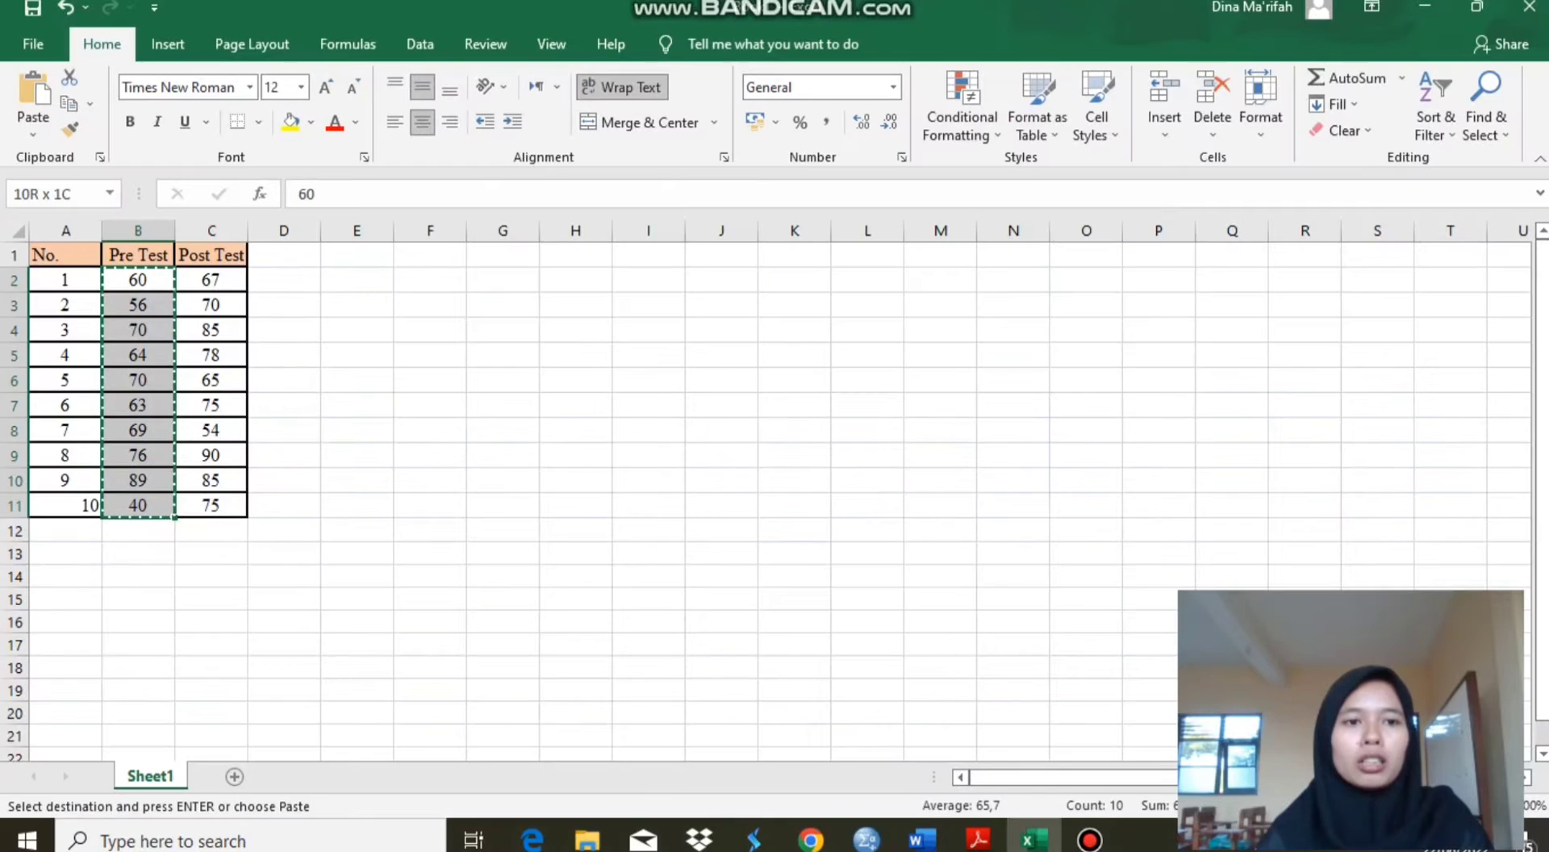
left_click_drag(211, 279, 212, 506)
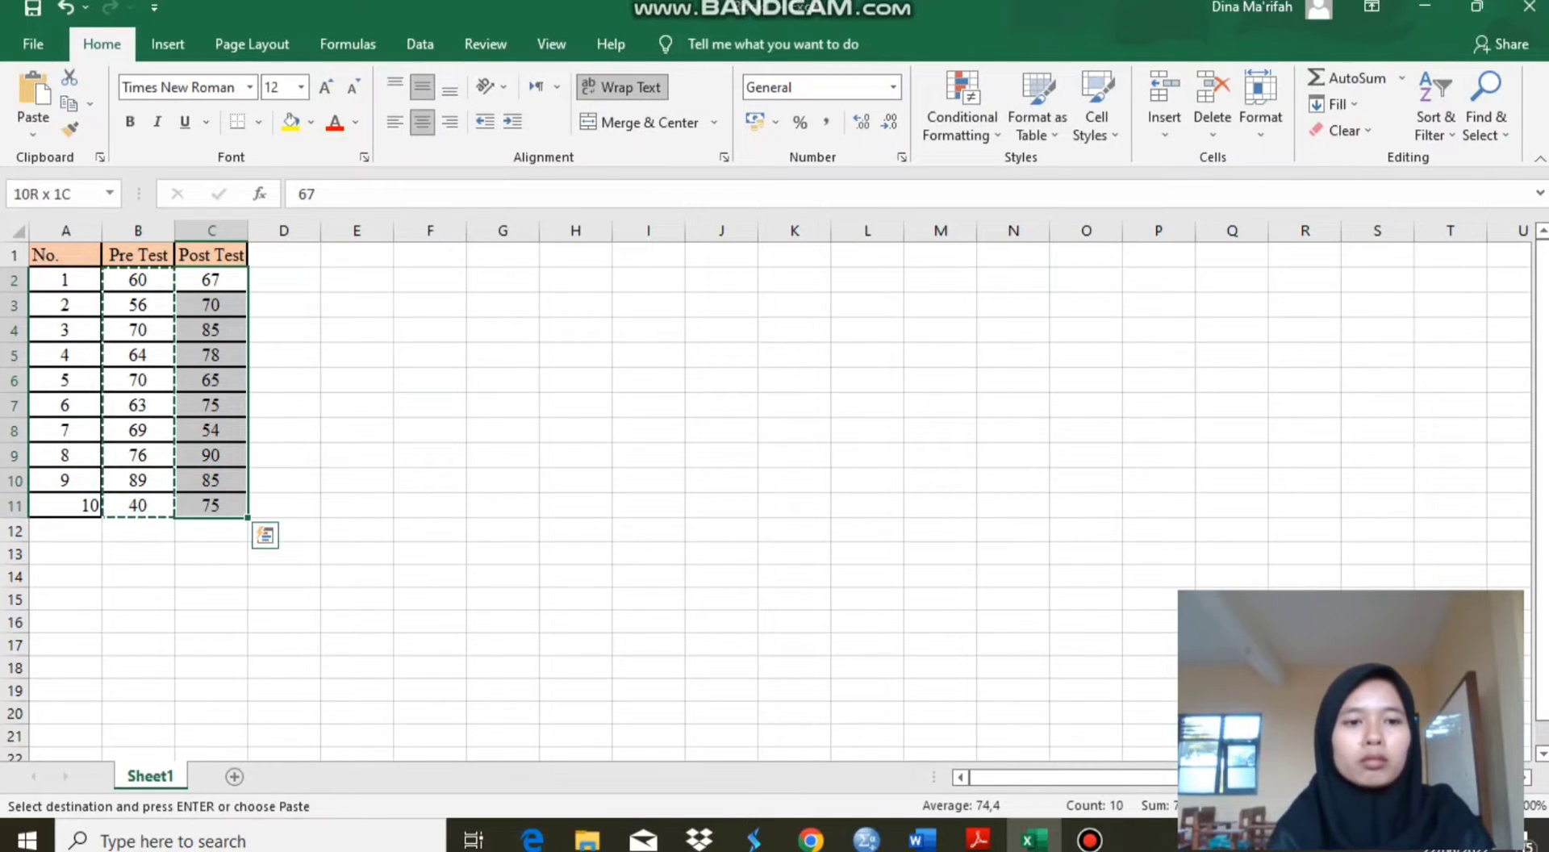
key("ctrl+c")
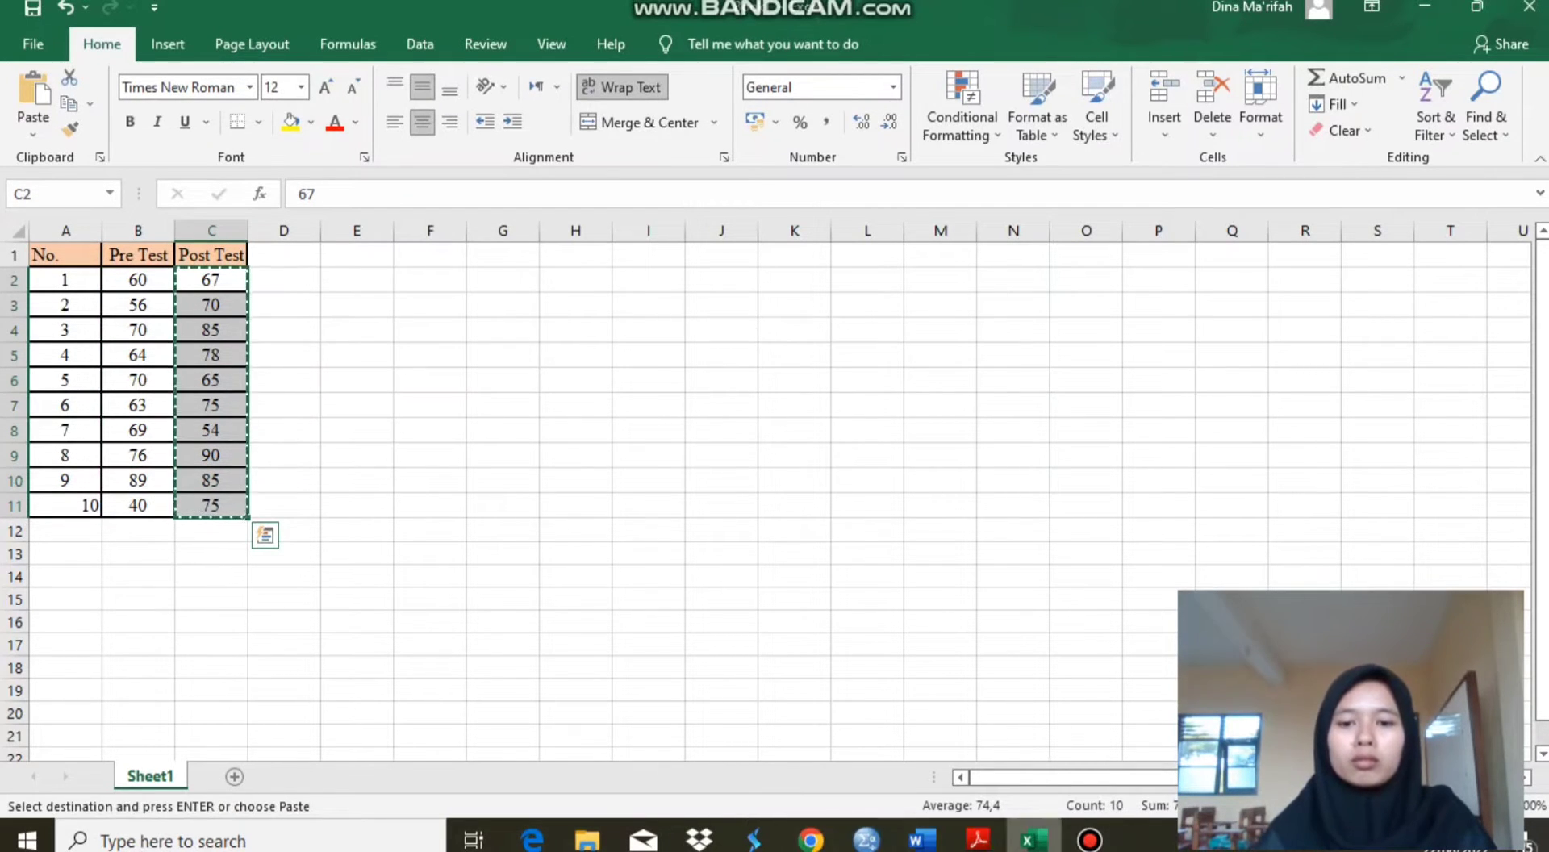
mouse_move(866, 840)
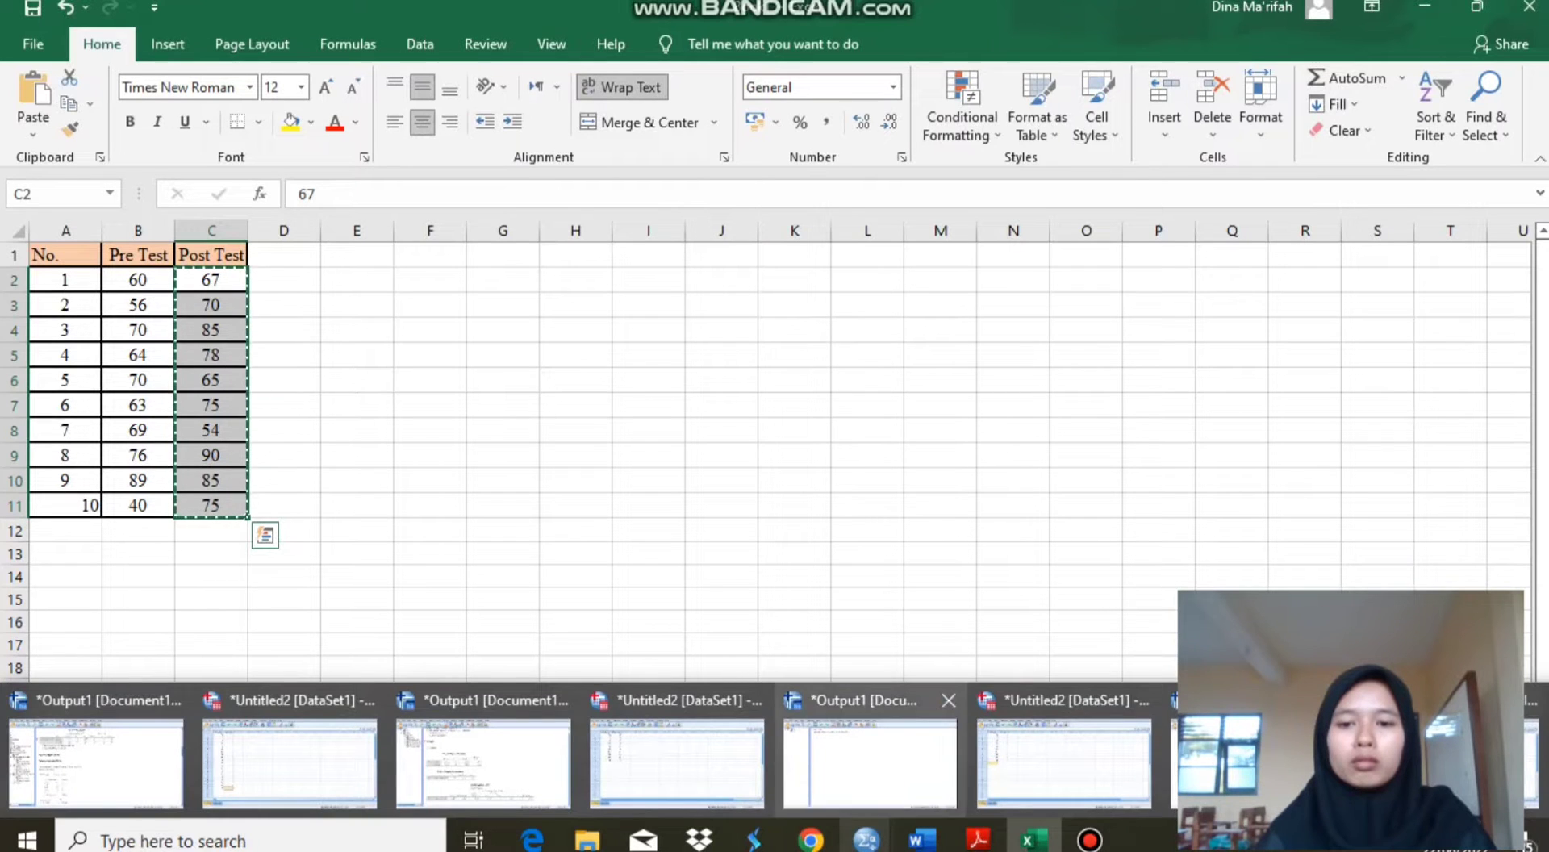
left_click(1063, 762)
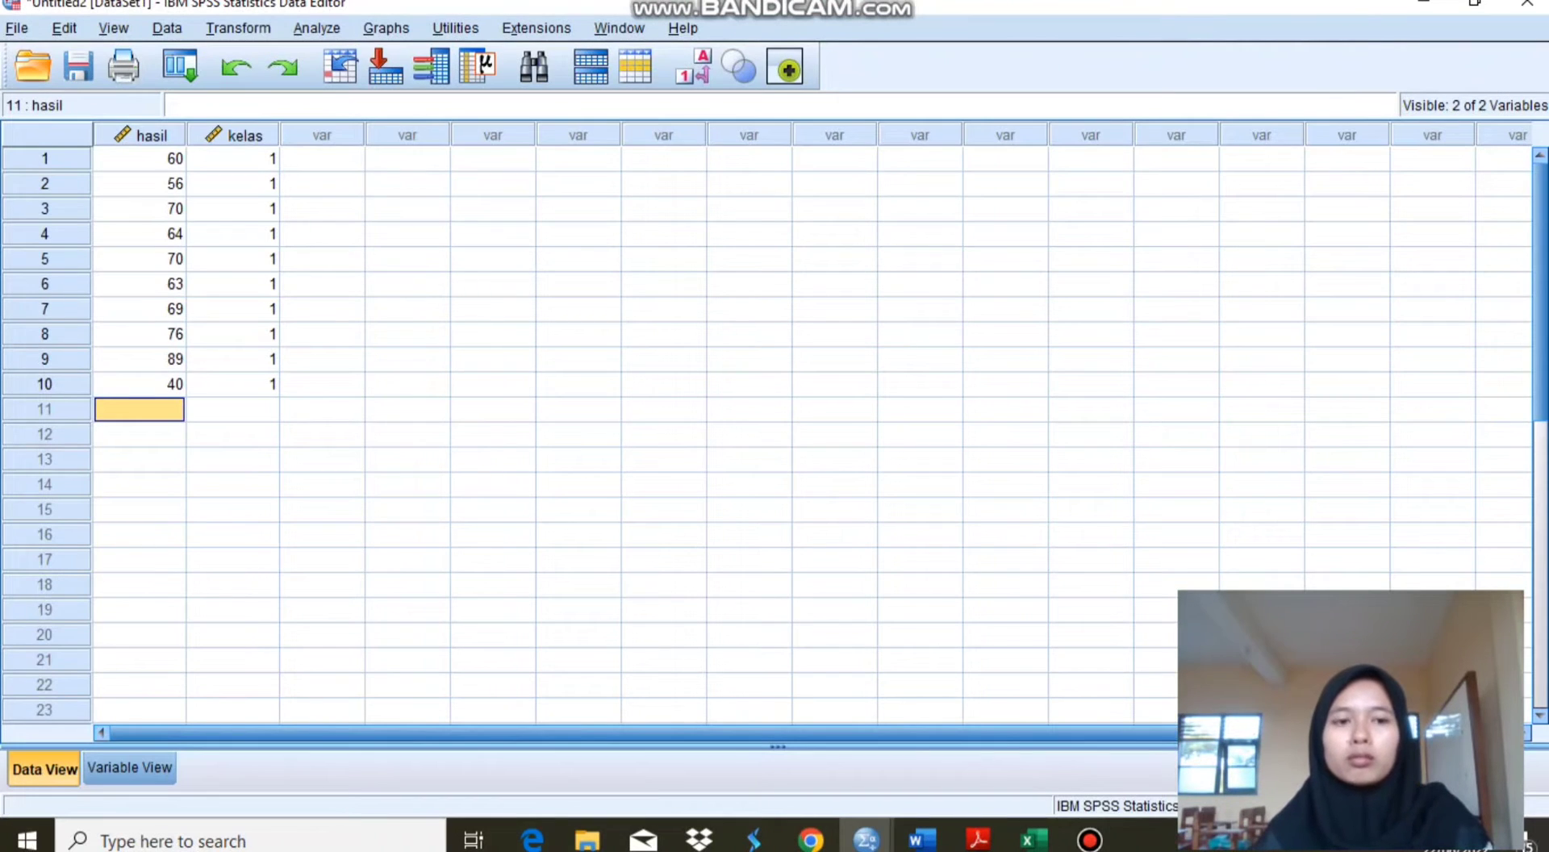
key("ctrl+v")
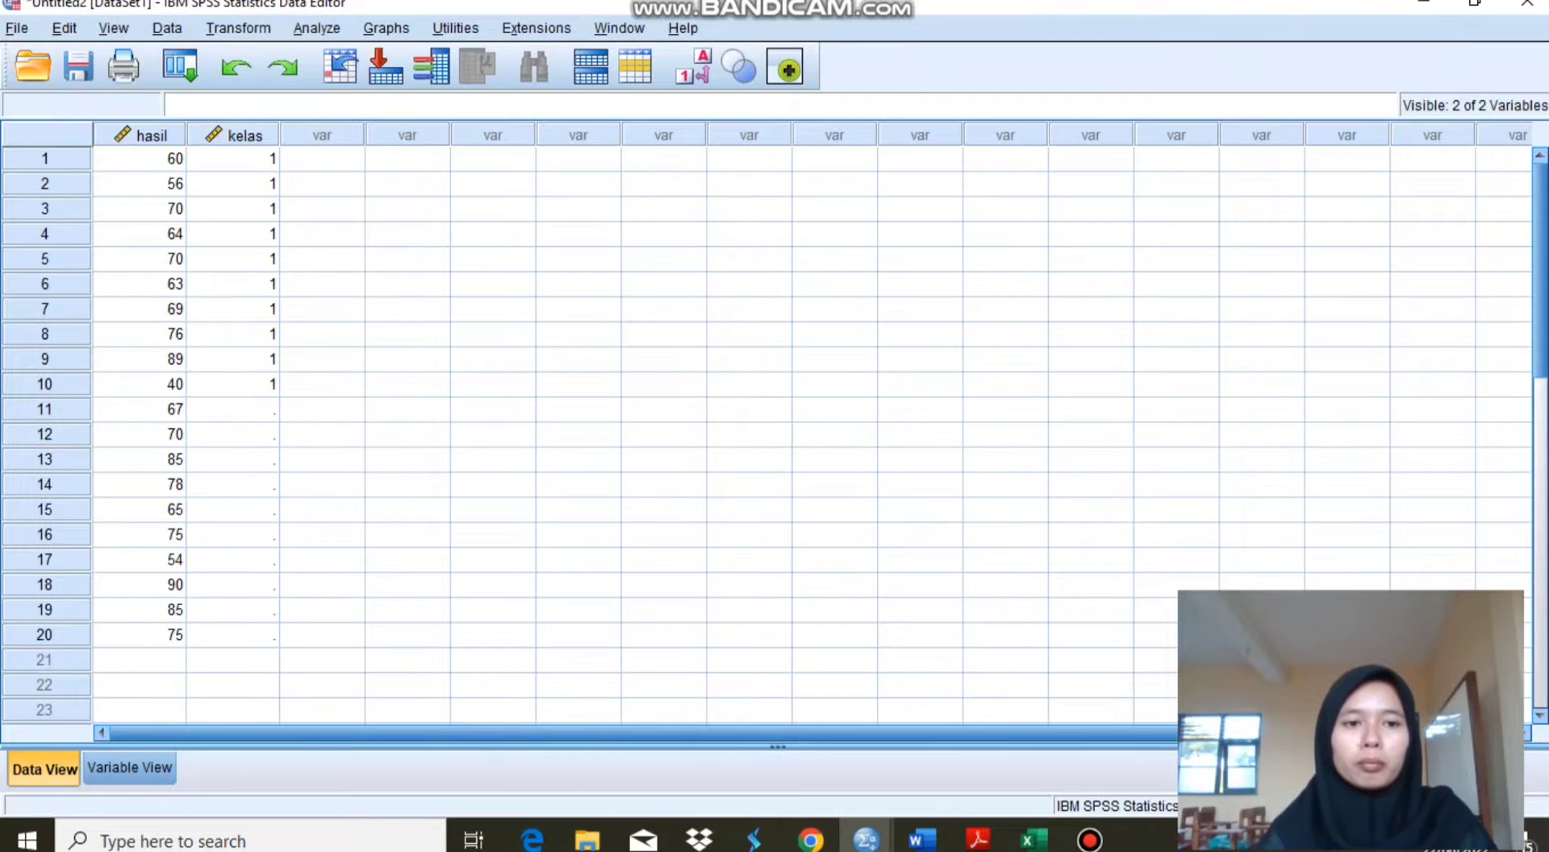
- Enter 2 as the kelas value in rows 11 to 20 and return to the first row
left_click(233, 410)
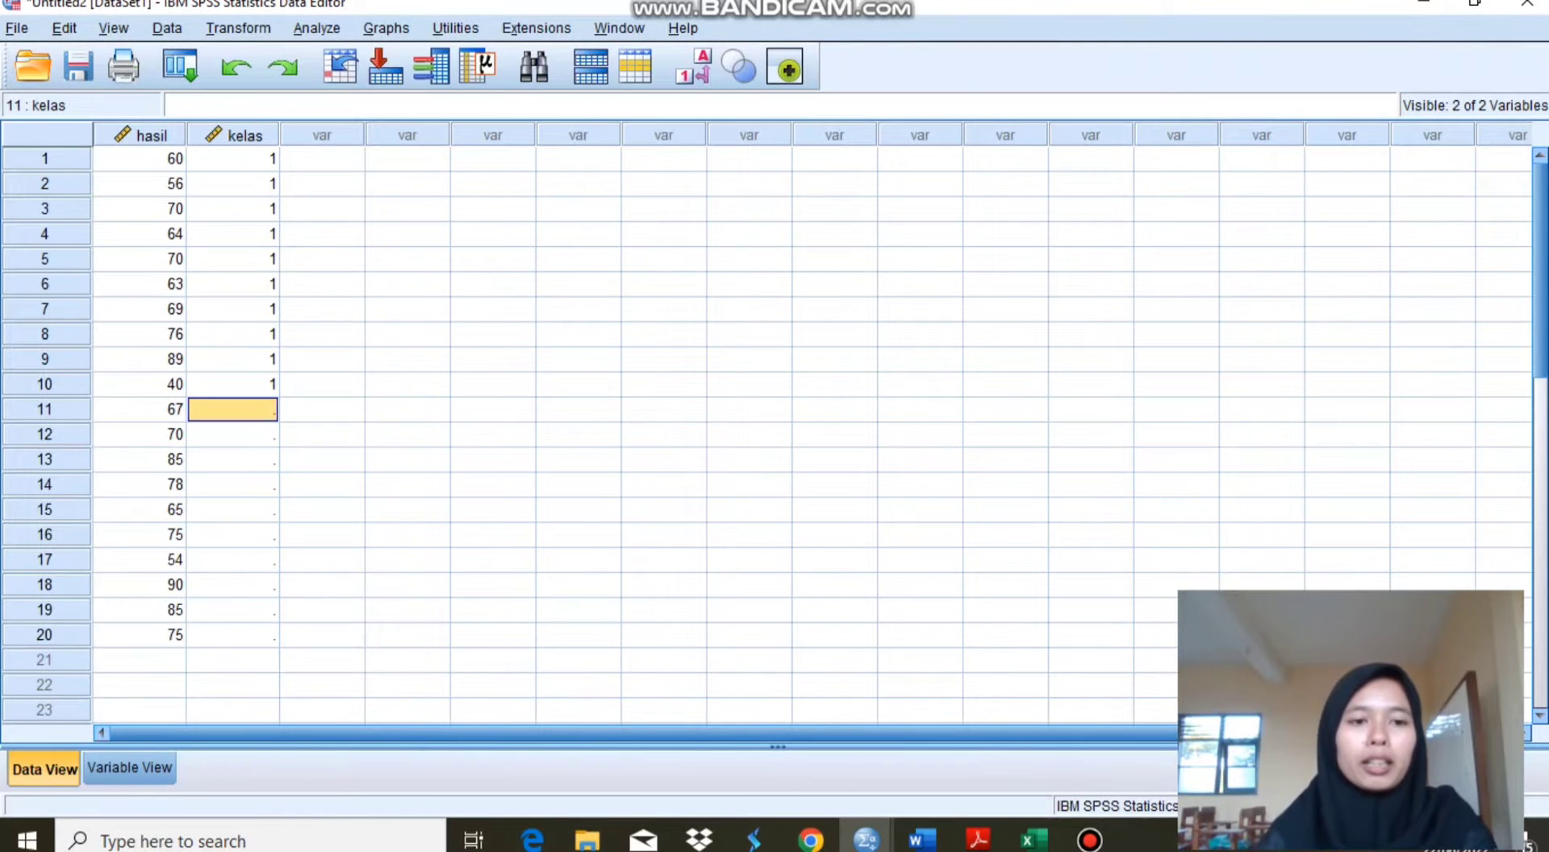
type("2")
key("Return")
type("2")
key("Return")
key("2")
key("Return")
key("2")
key("Return")
key("2")
key("Return")
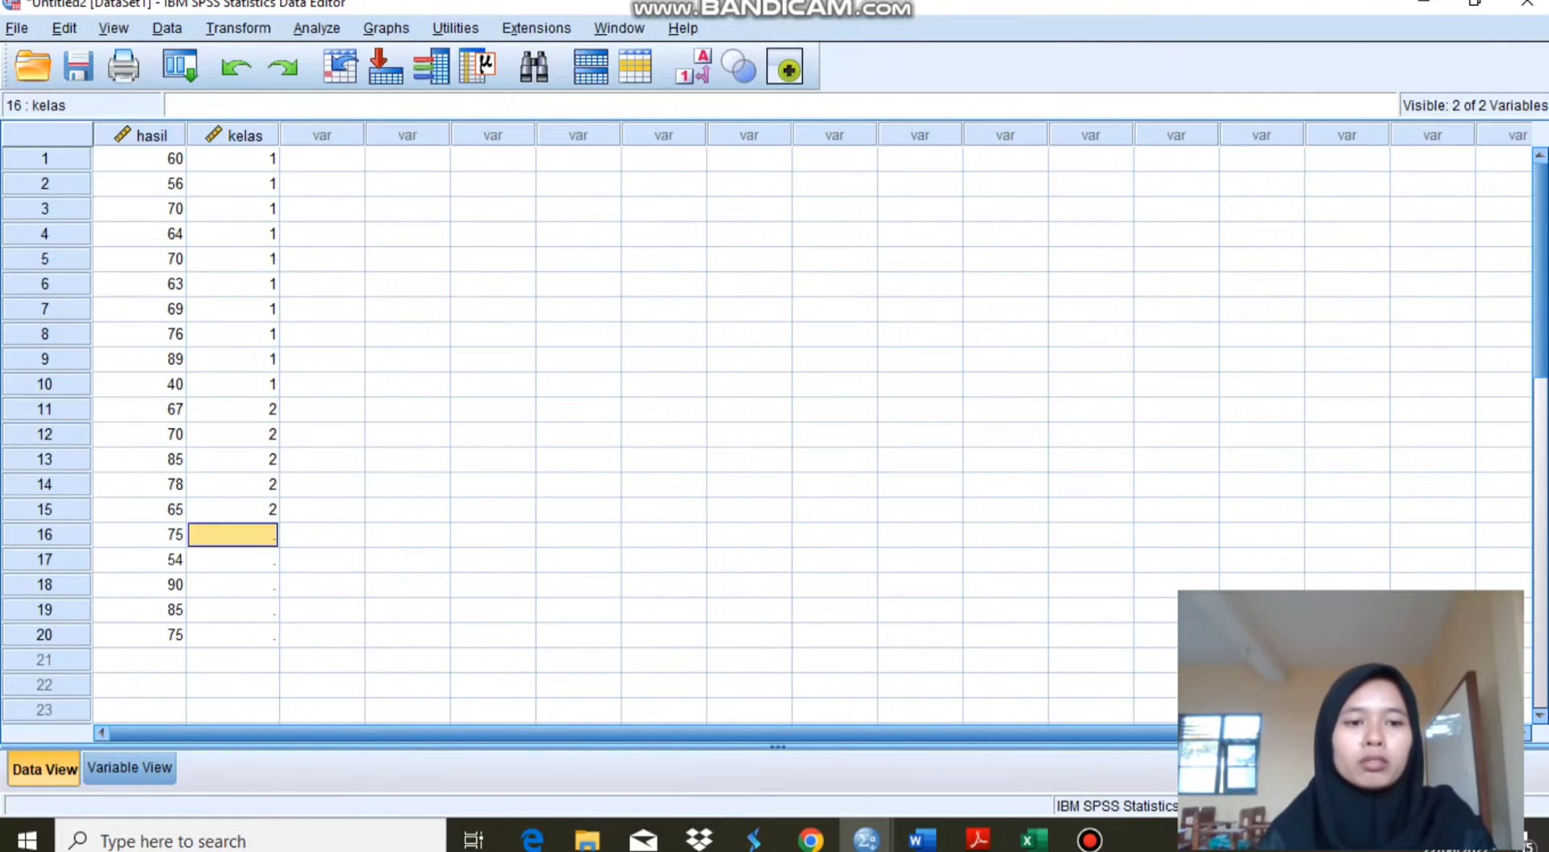
key("2")
key("Return")
key("2")
key("Return")
type("2")
key("Return")
type("2")
key("Return")
type("2")
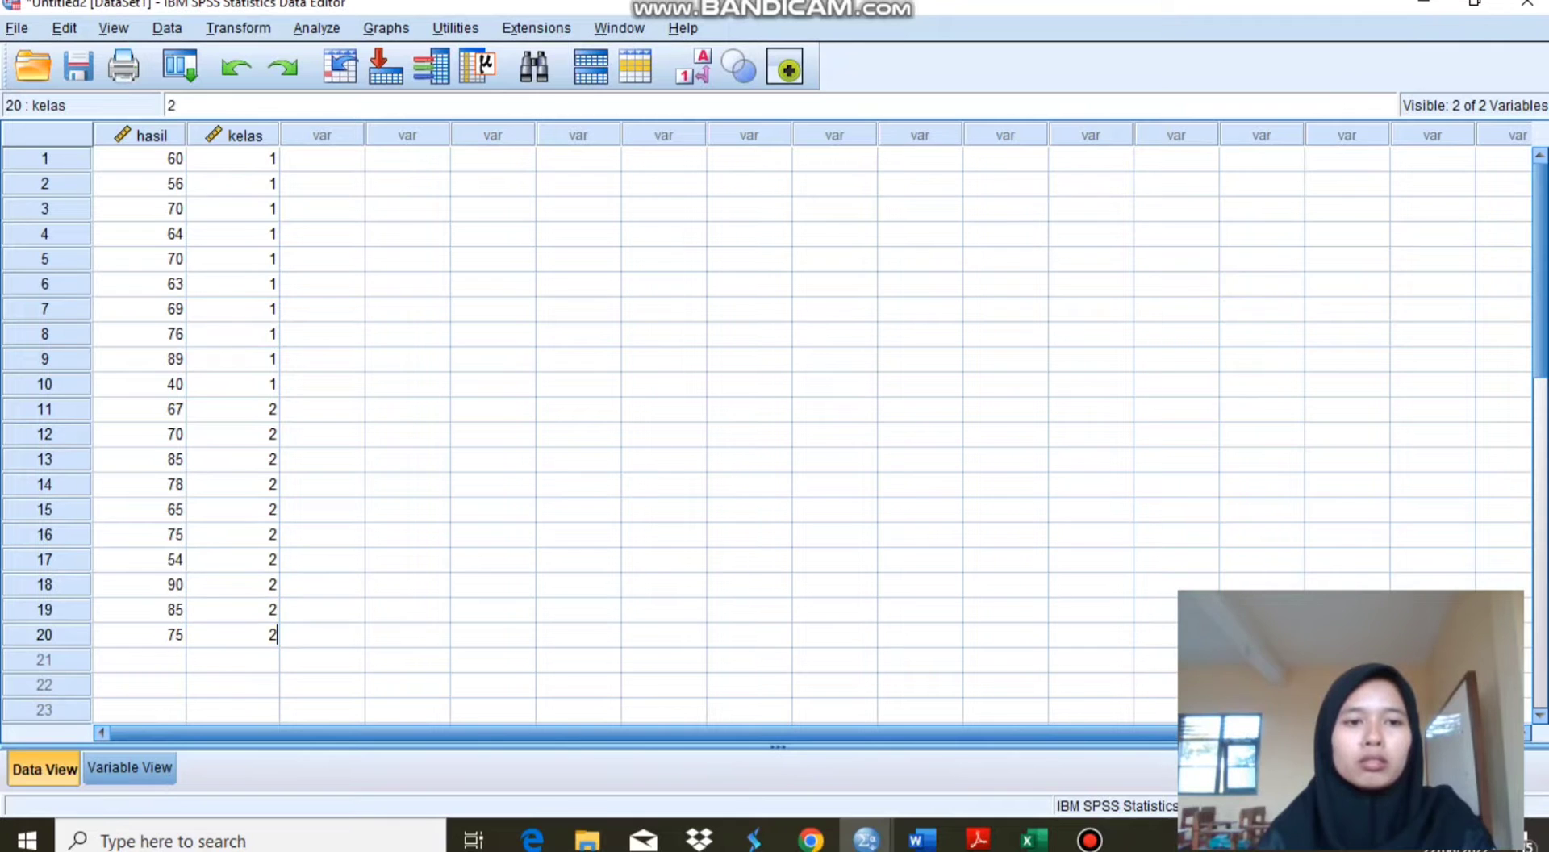
key("Up")
key("Up")
key("Up")
key("Up")
key("Up")
key("Up")
key("Up")
key("Up")
key("Up")
key("Up")
key("Up")
key("Up")
key("Up")
key("Up")
key("Up")
key("Up")
key("Up")
key("Up")
key("Up")
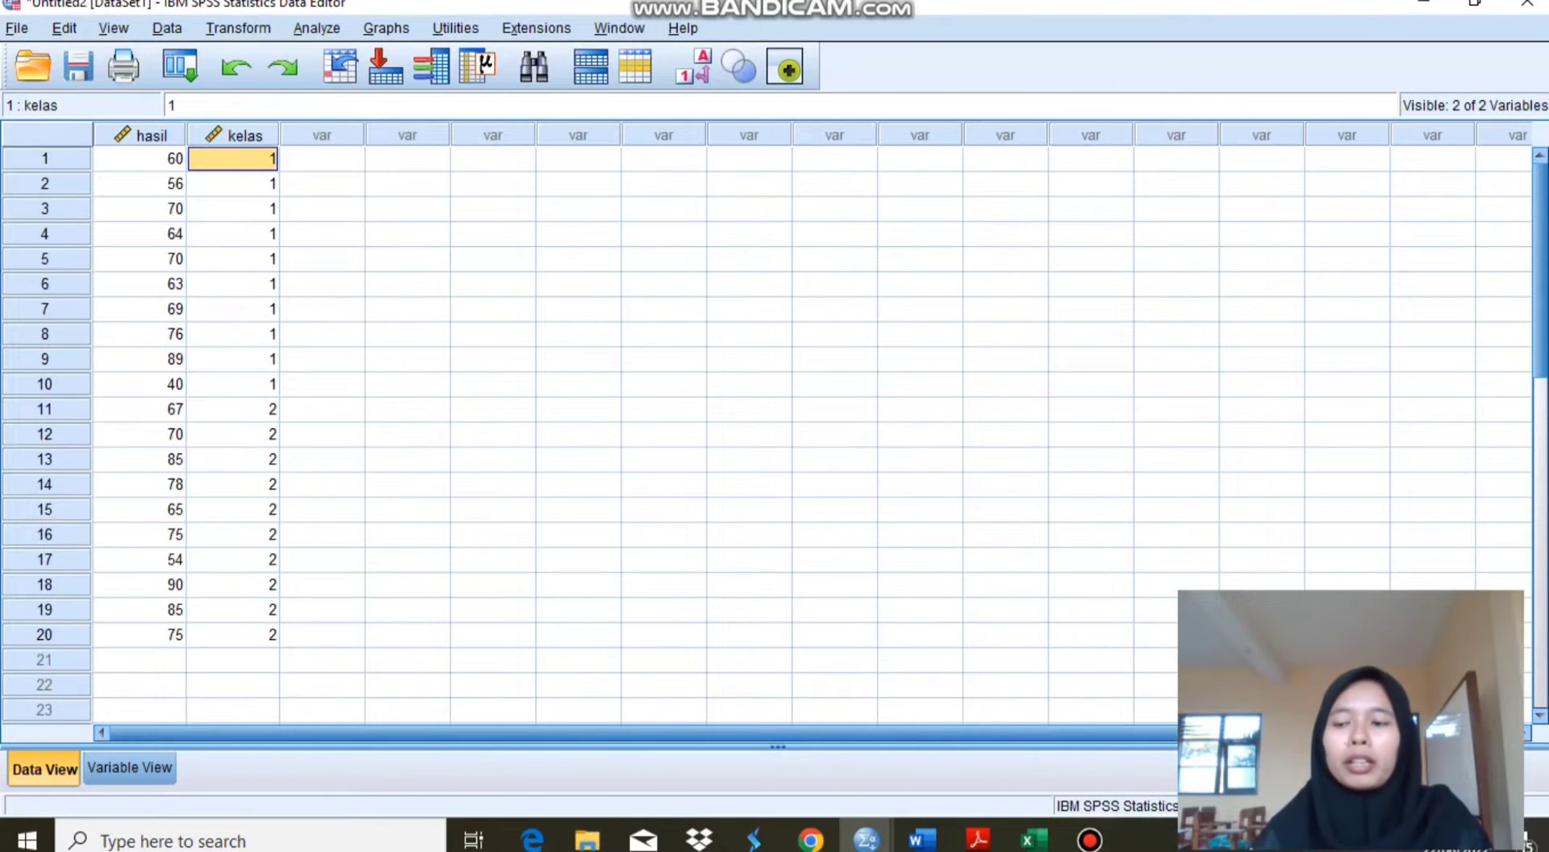
- Set up an Explore analysis with hasil belajar siswa as the dependent variable and kelas as the factor
key("alt+a")
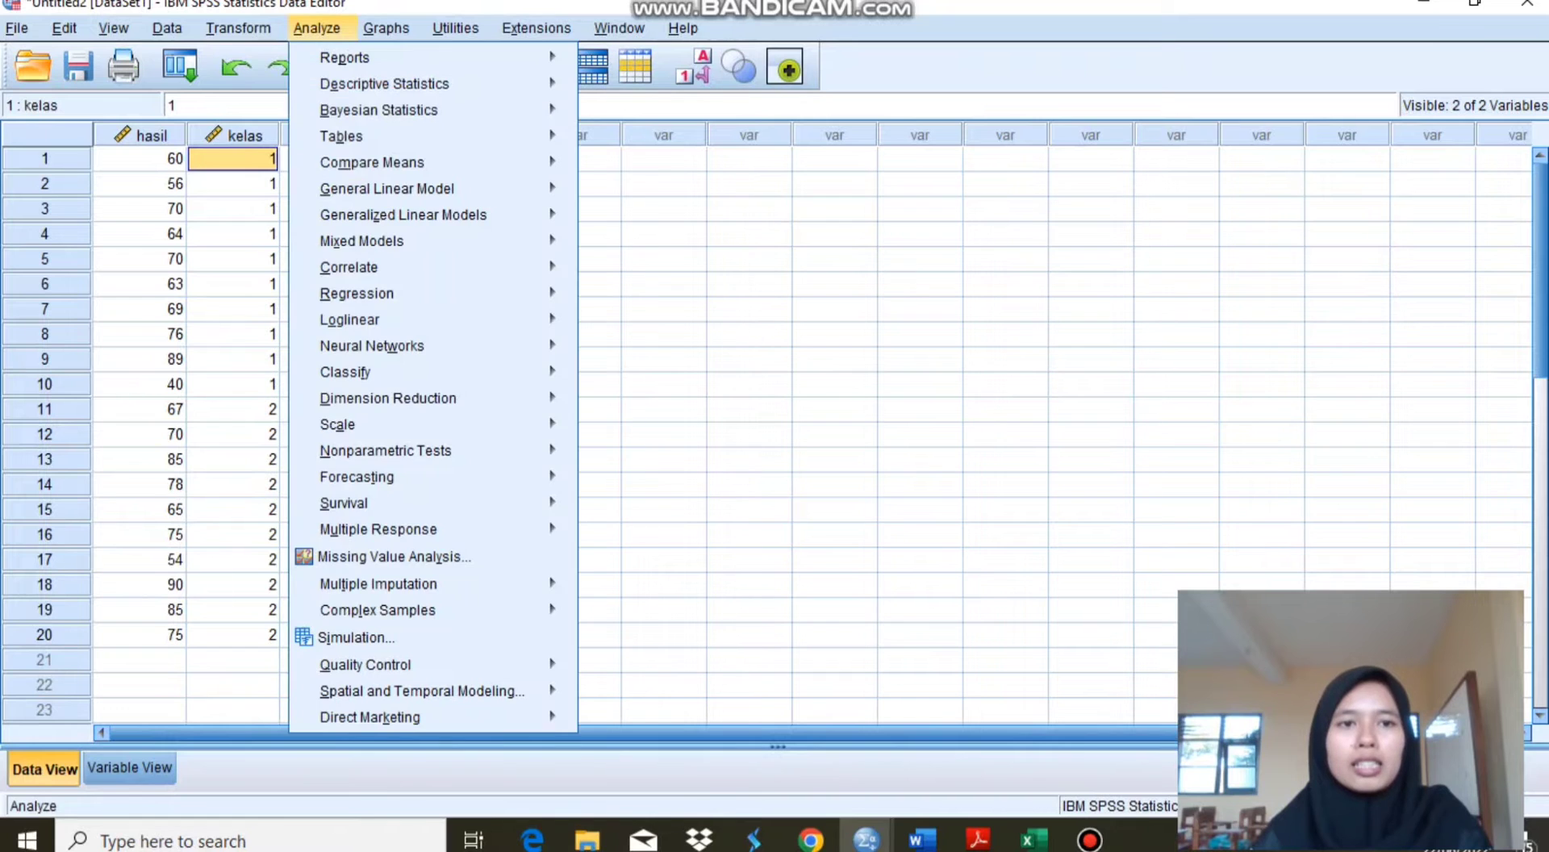
key("Down")
key("Down")
key("Right")
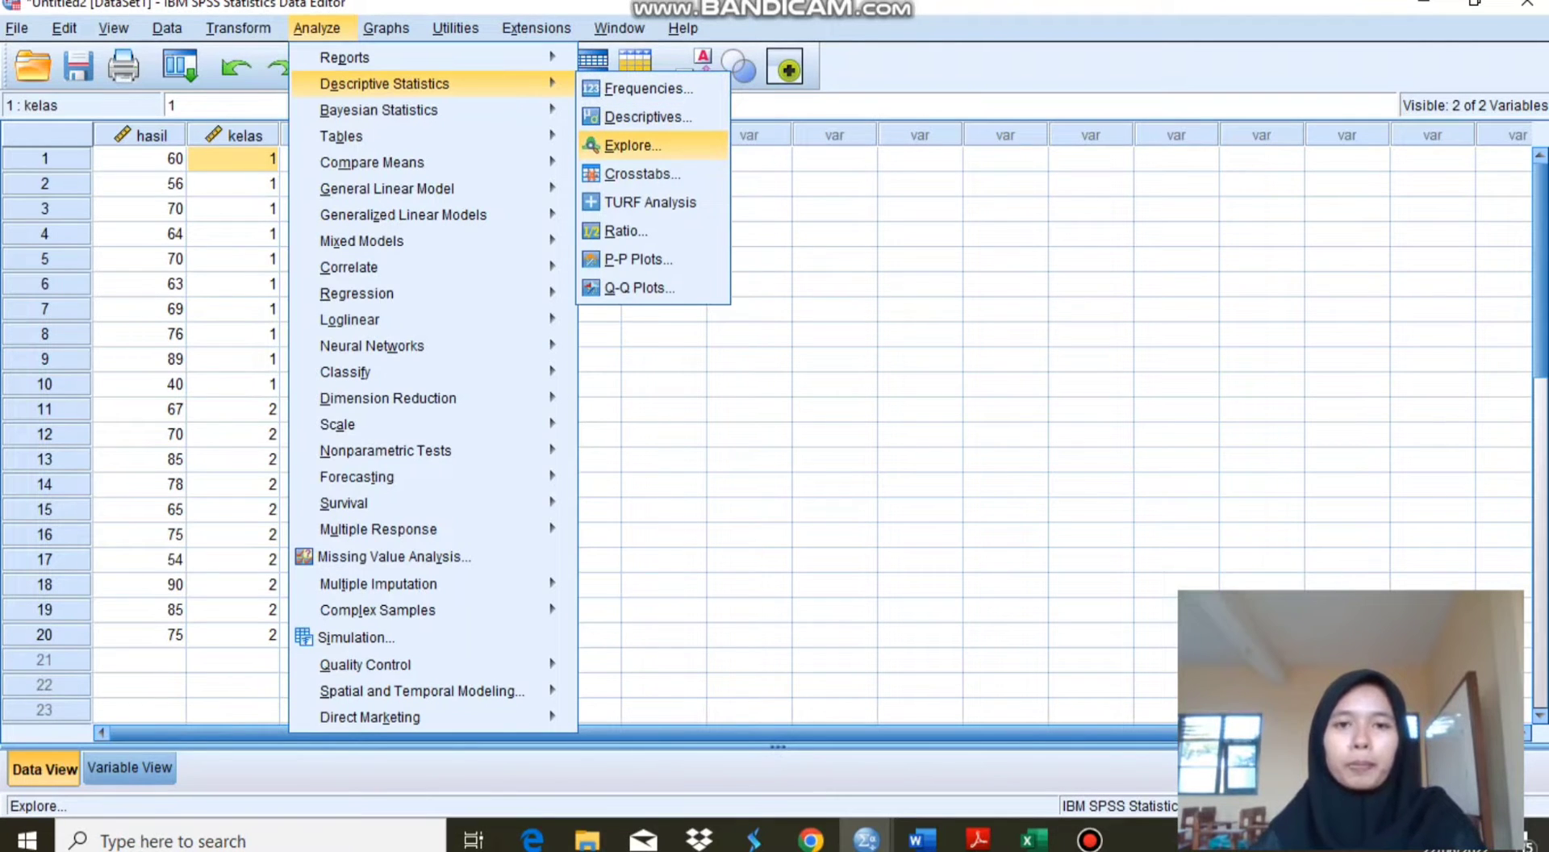
left_click(634, 145)
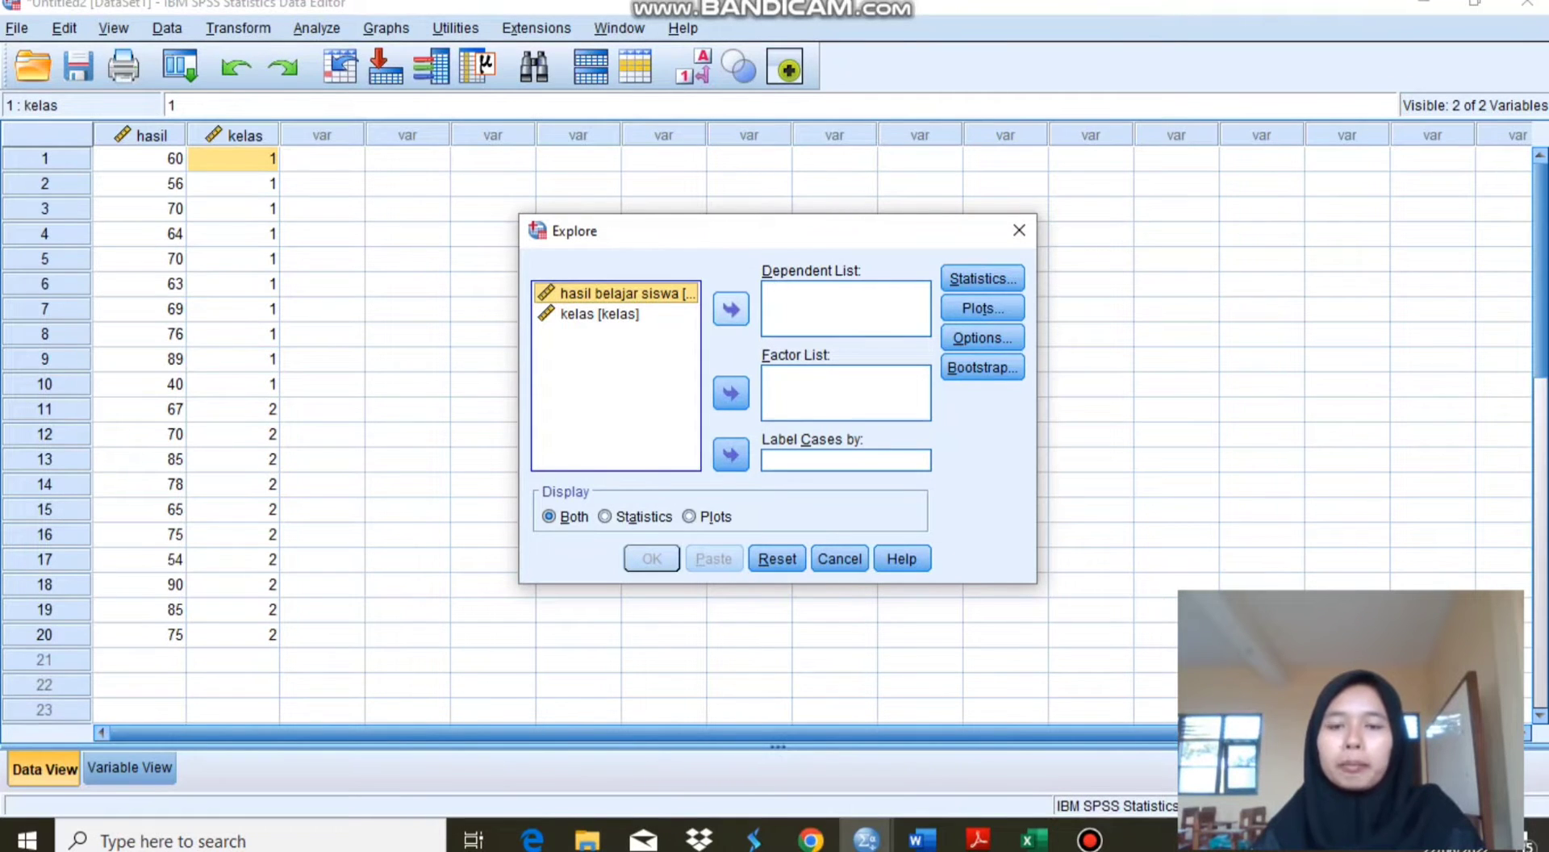
left_click(731, 309)
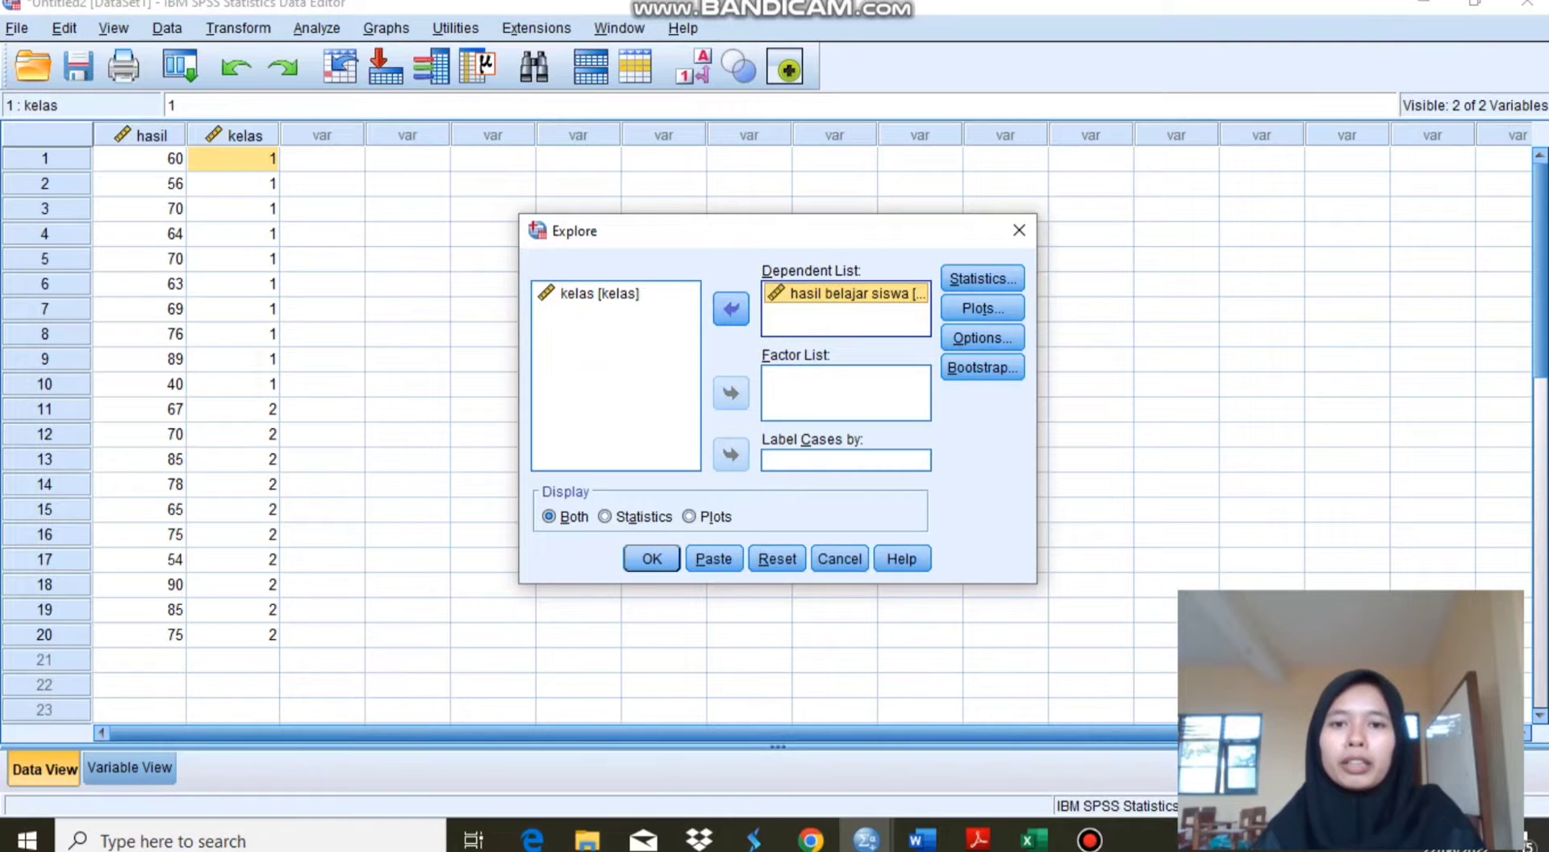
left_click(599, 293)
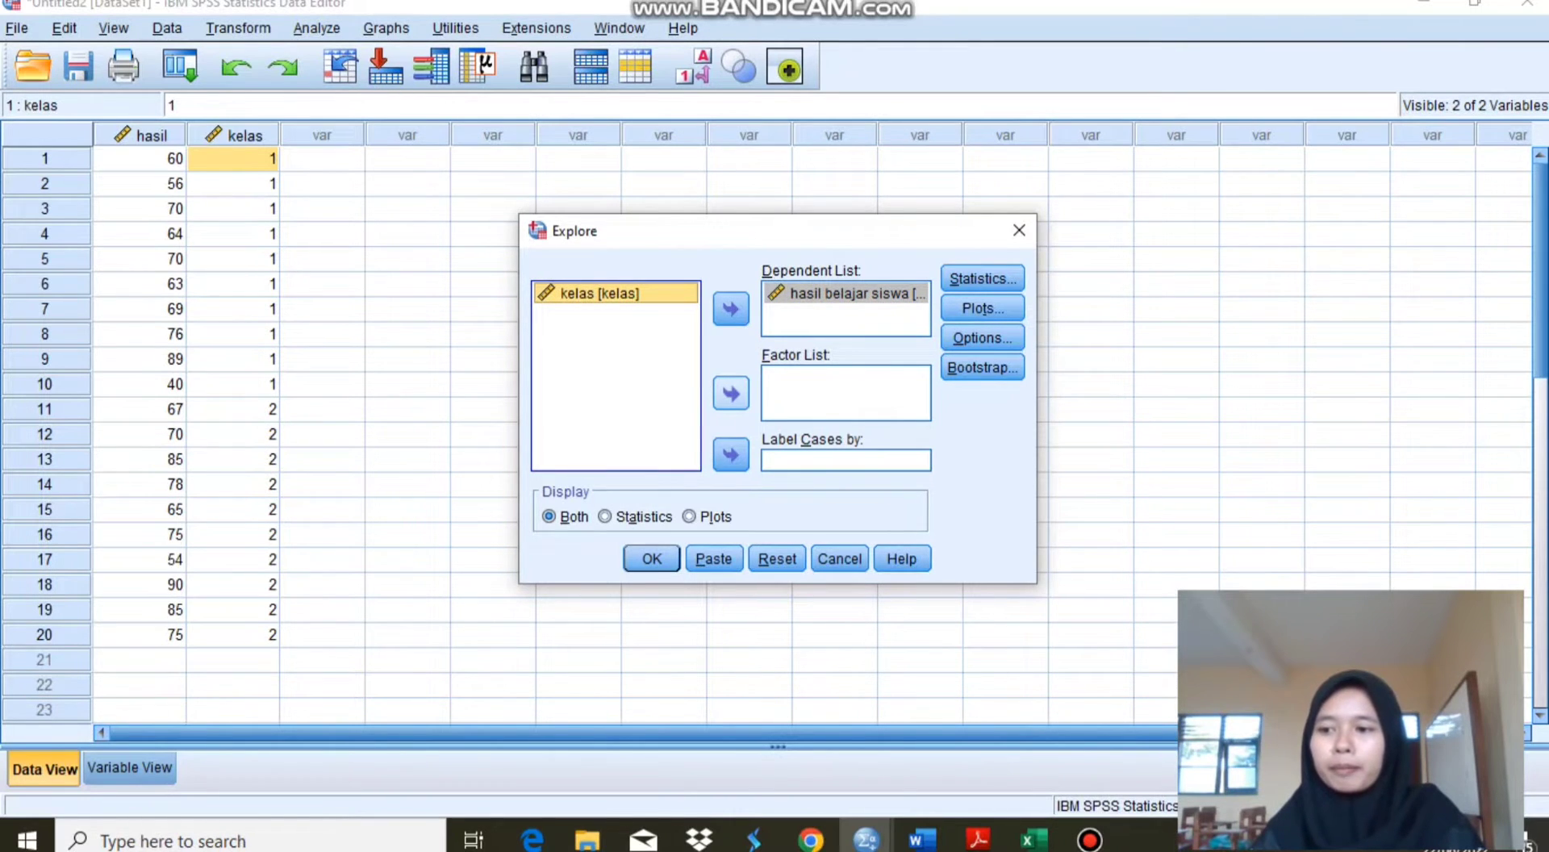
left_click(731, 394)
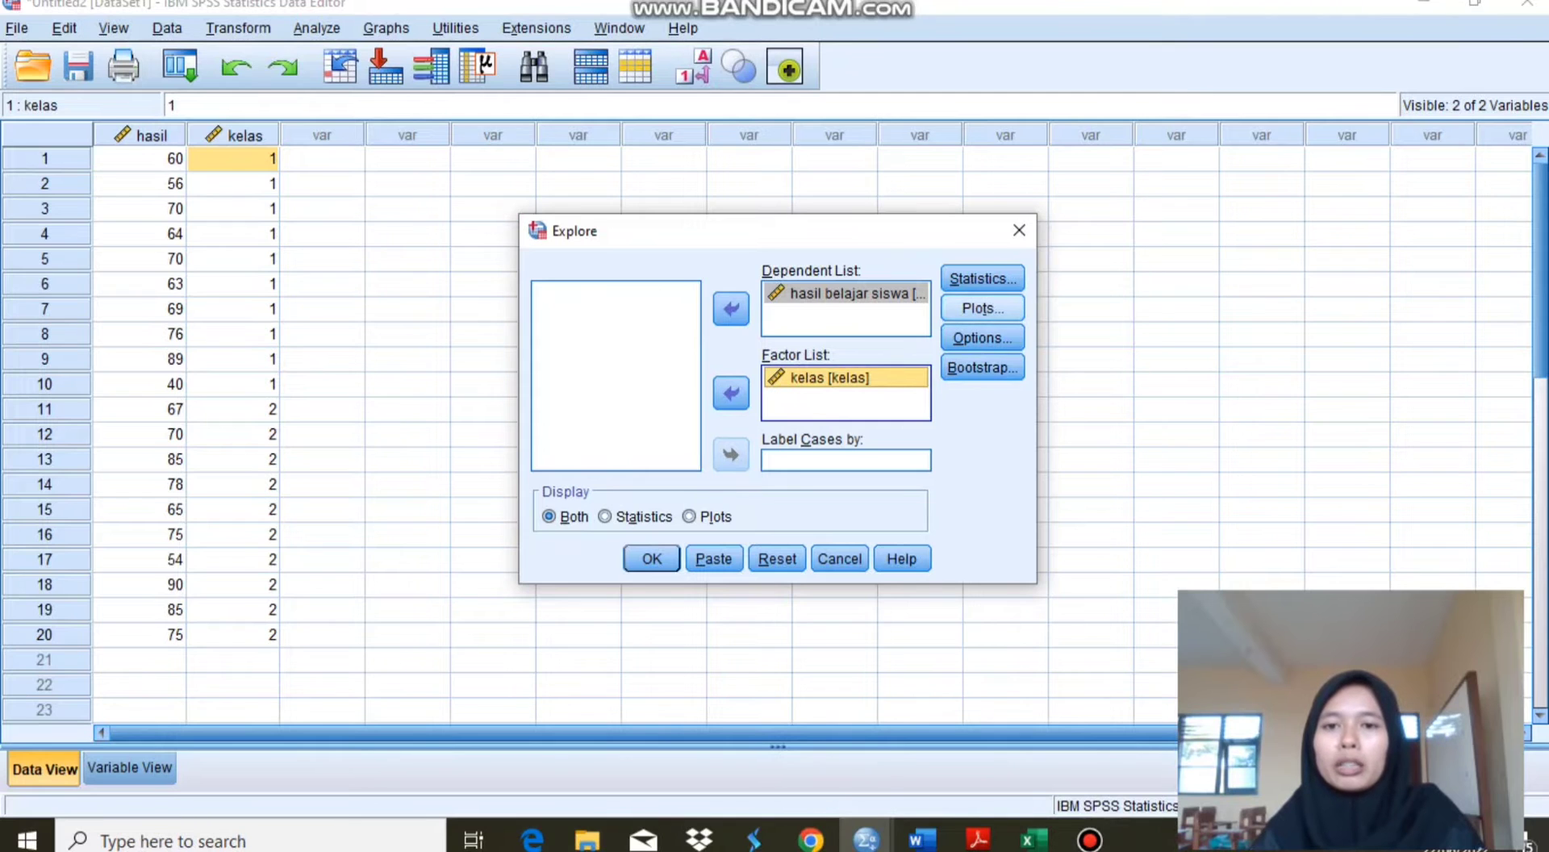
- Enable normality plots with tests for the Explore analysis, run it and look through the output
left_click(982, 308)
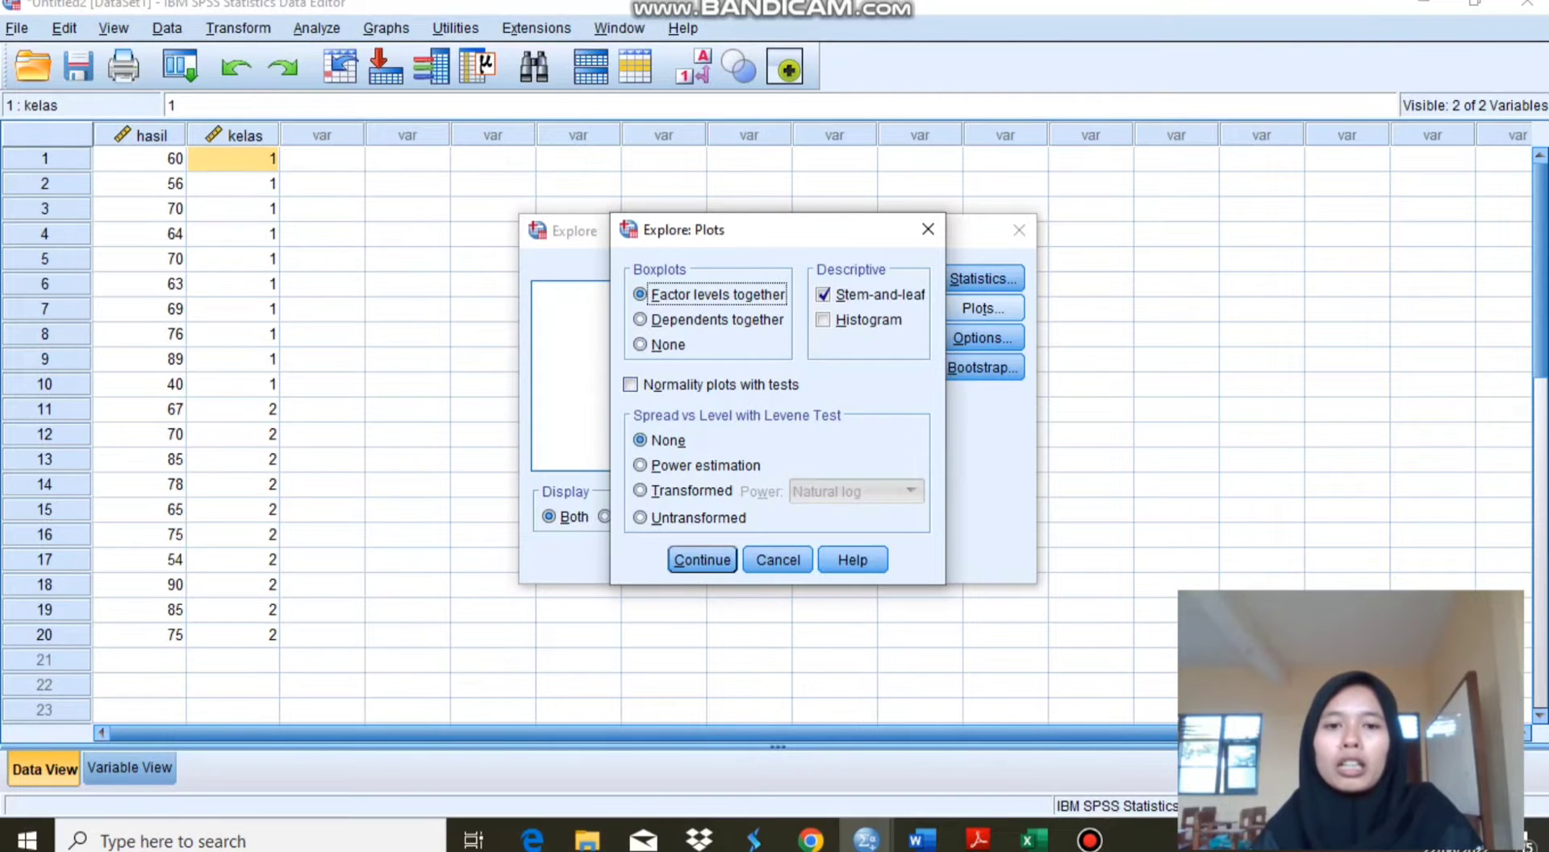
left_click(631, 385)
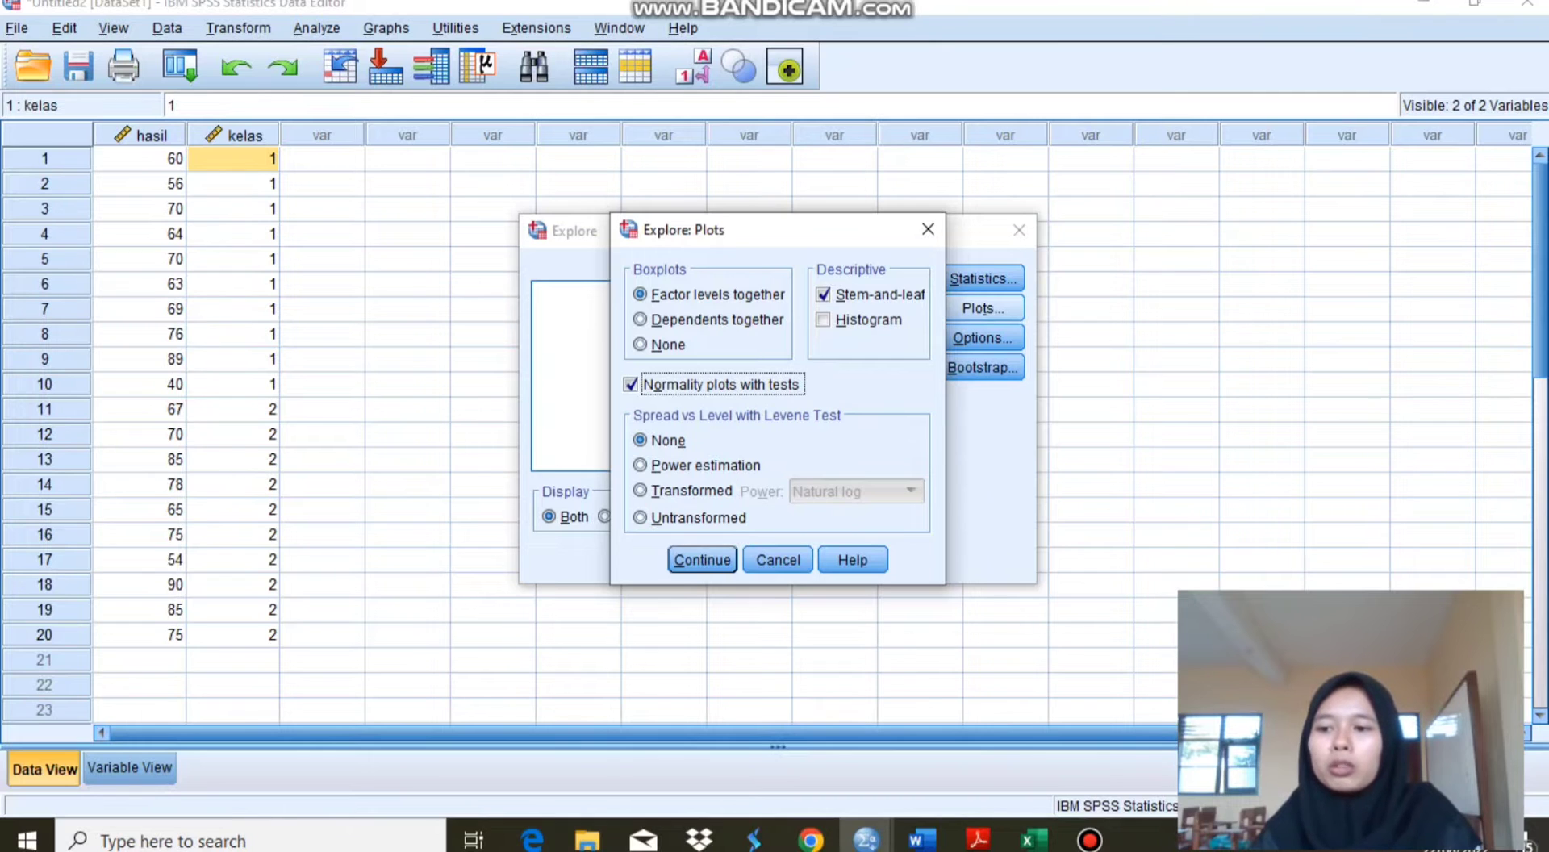
left_click(702, 560)
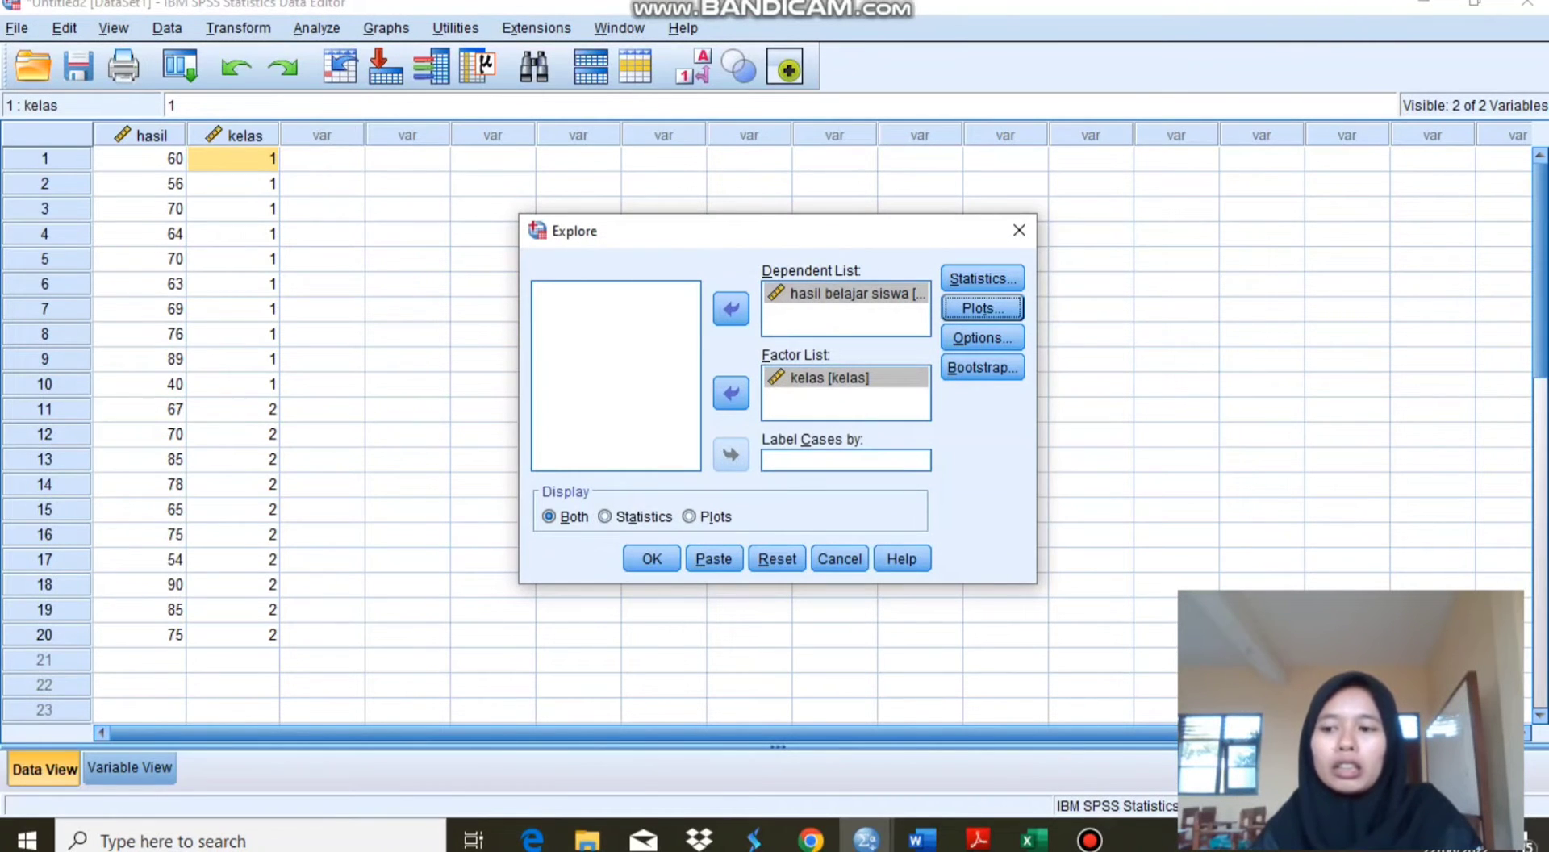
left_click(652, 558)
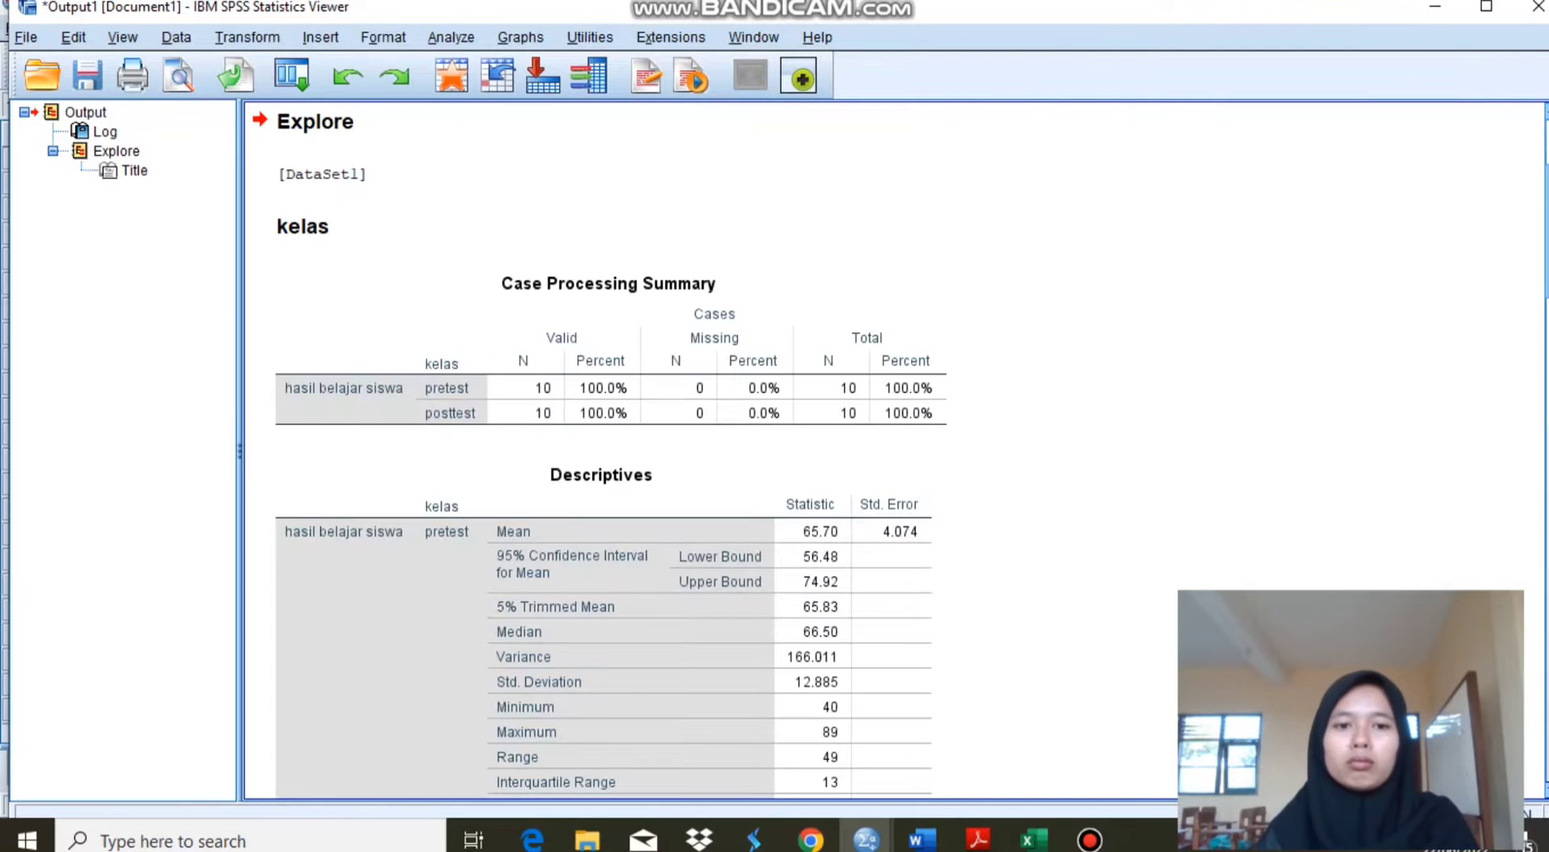
scroll(613, 379, "down", 10)
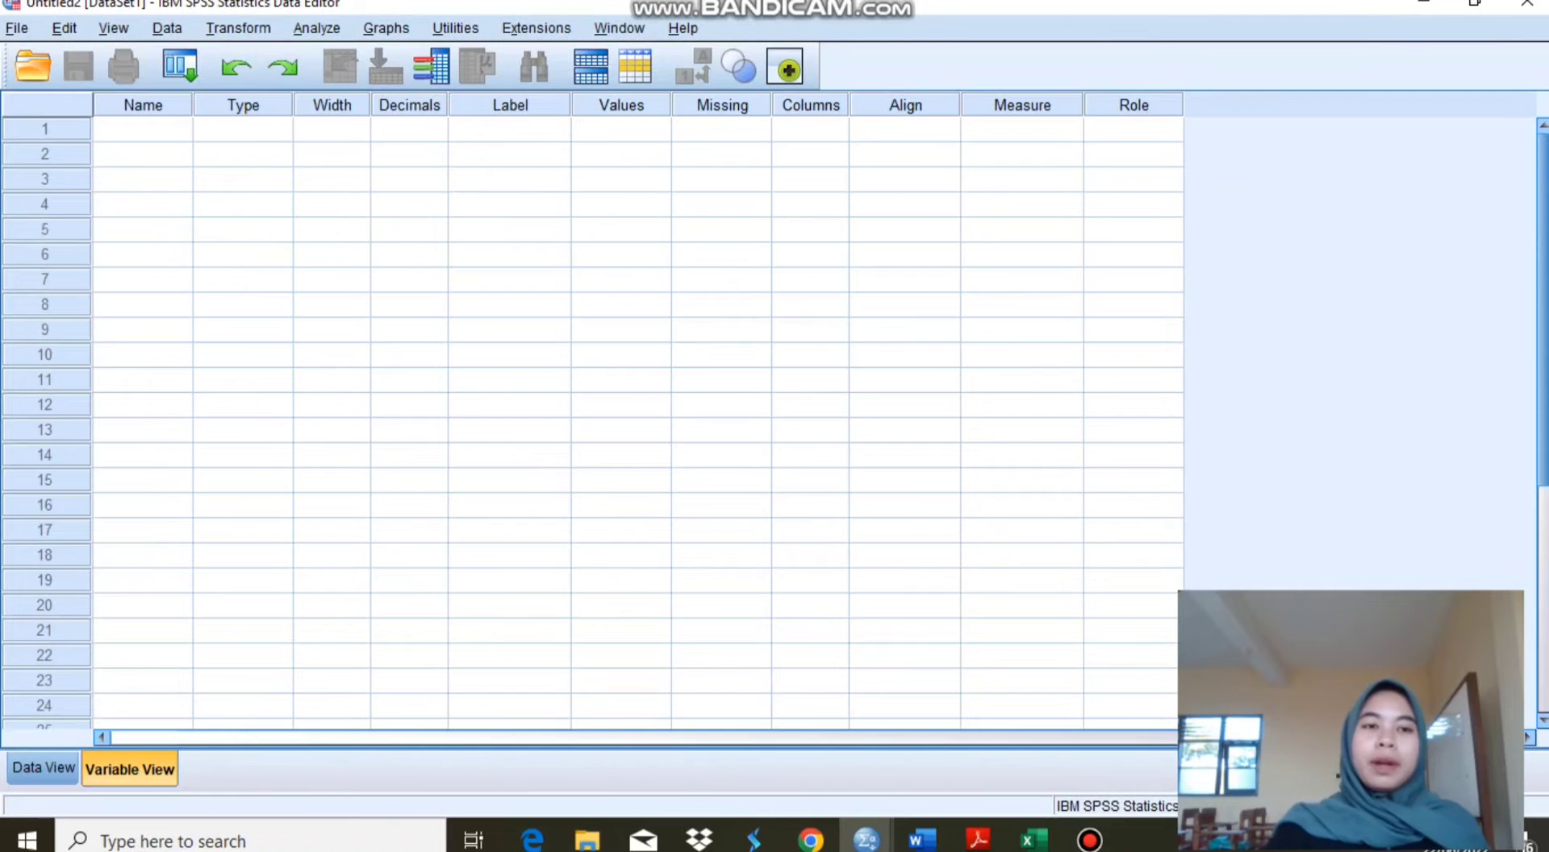
- Define two variables named pretest and postest in the first two rows of the variable list
left_click(142, 129)
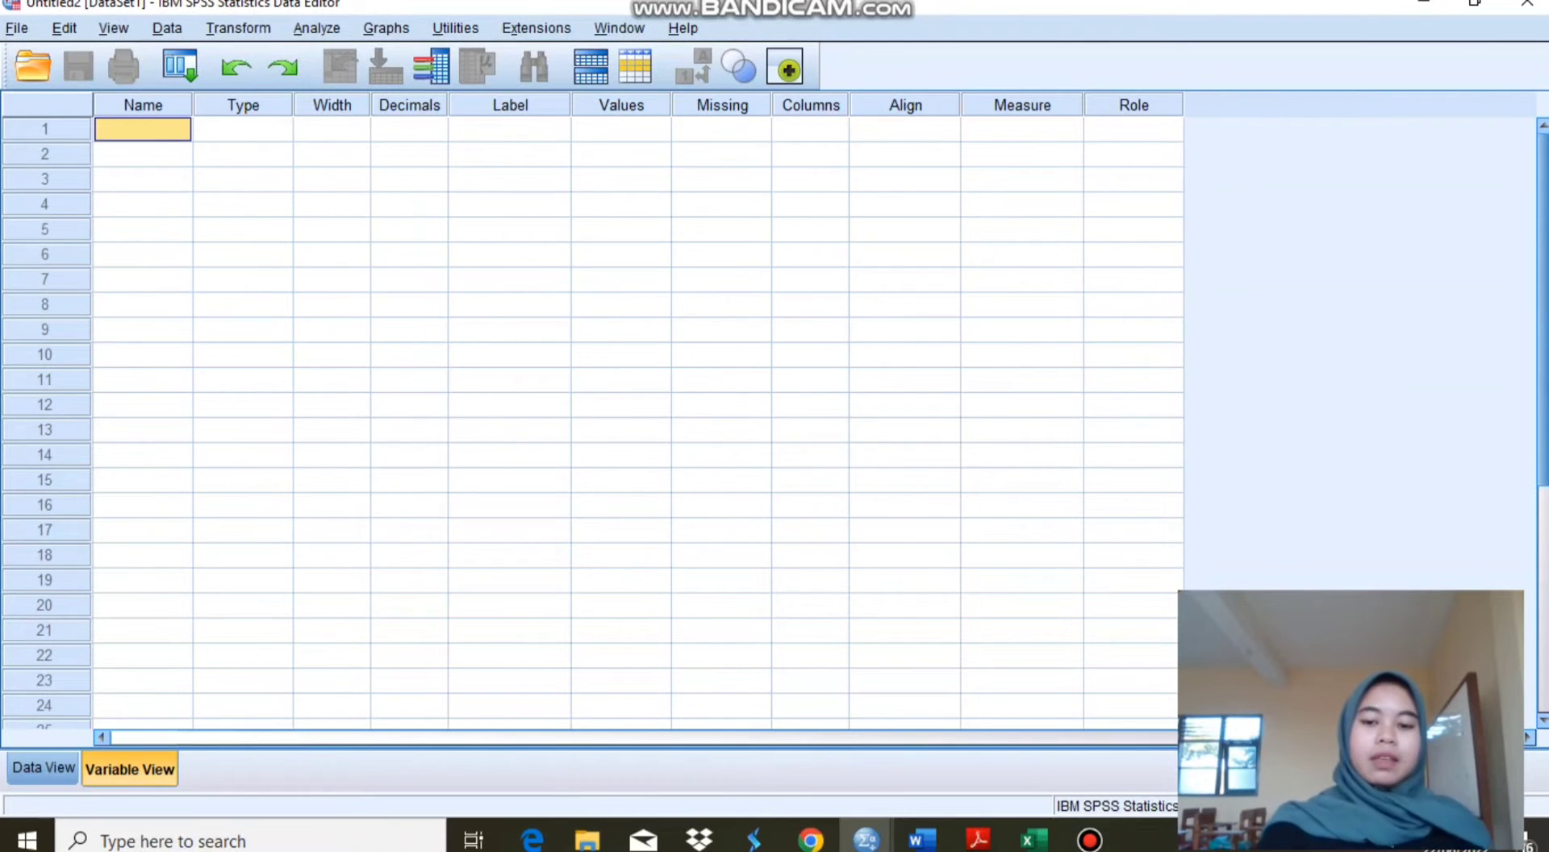
type("pretest")
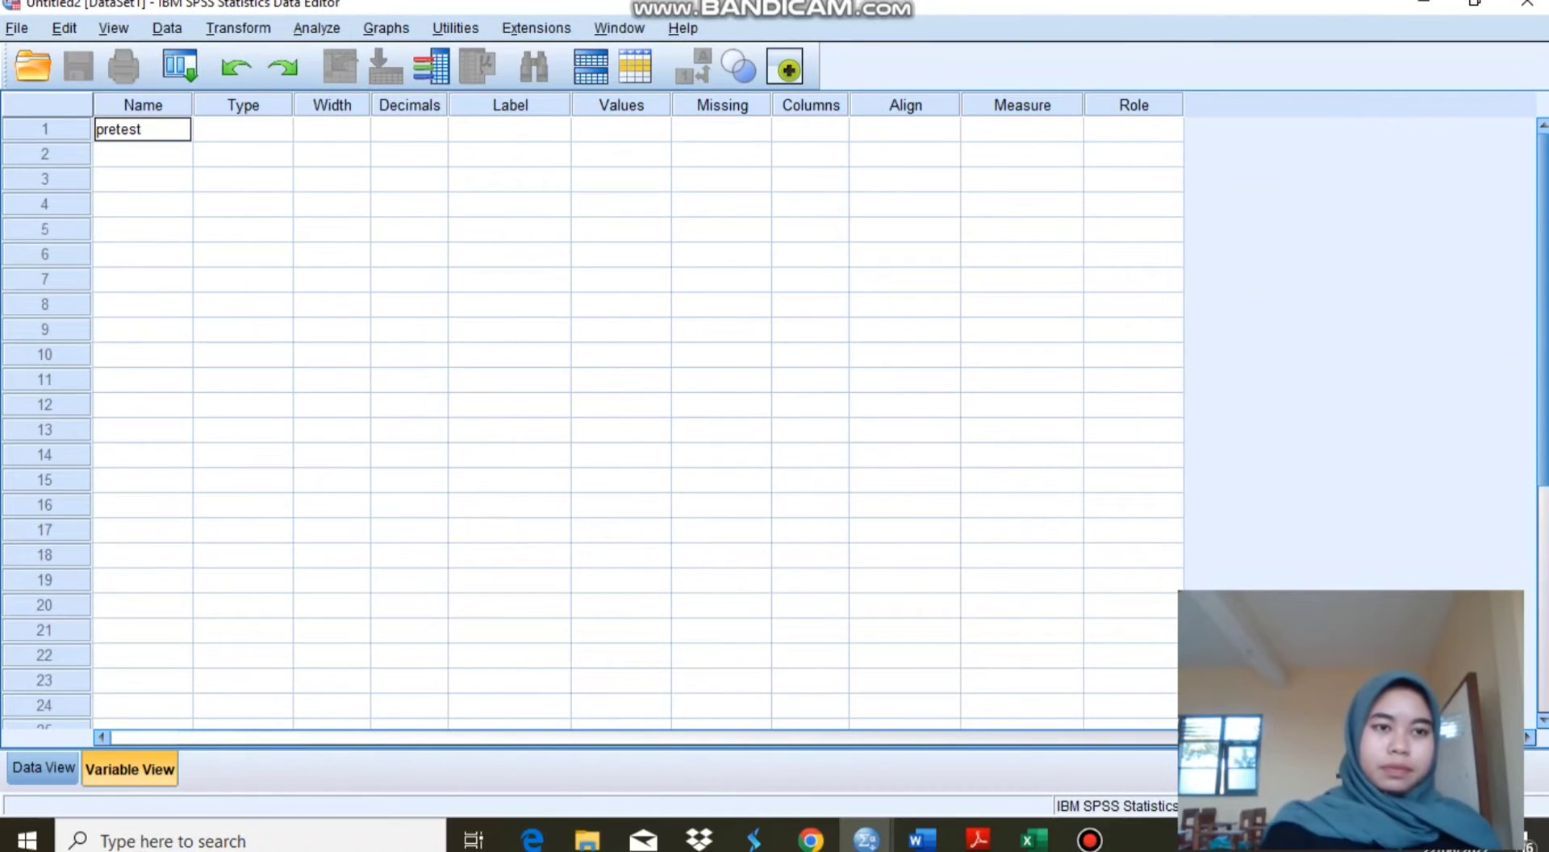
key("Return")
type("p")
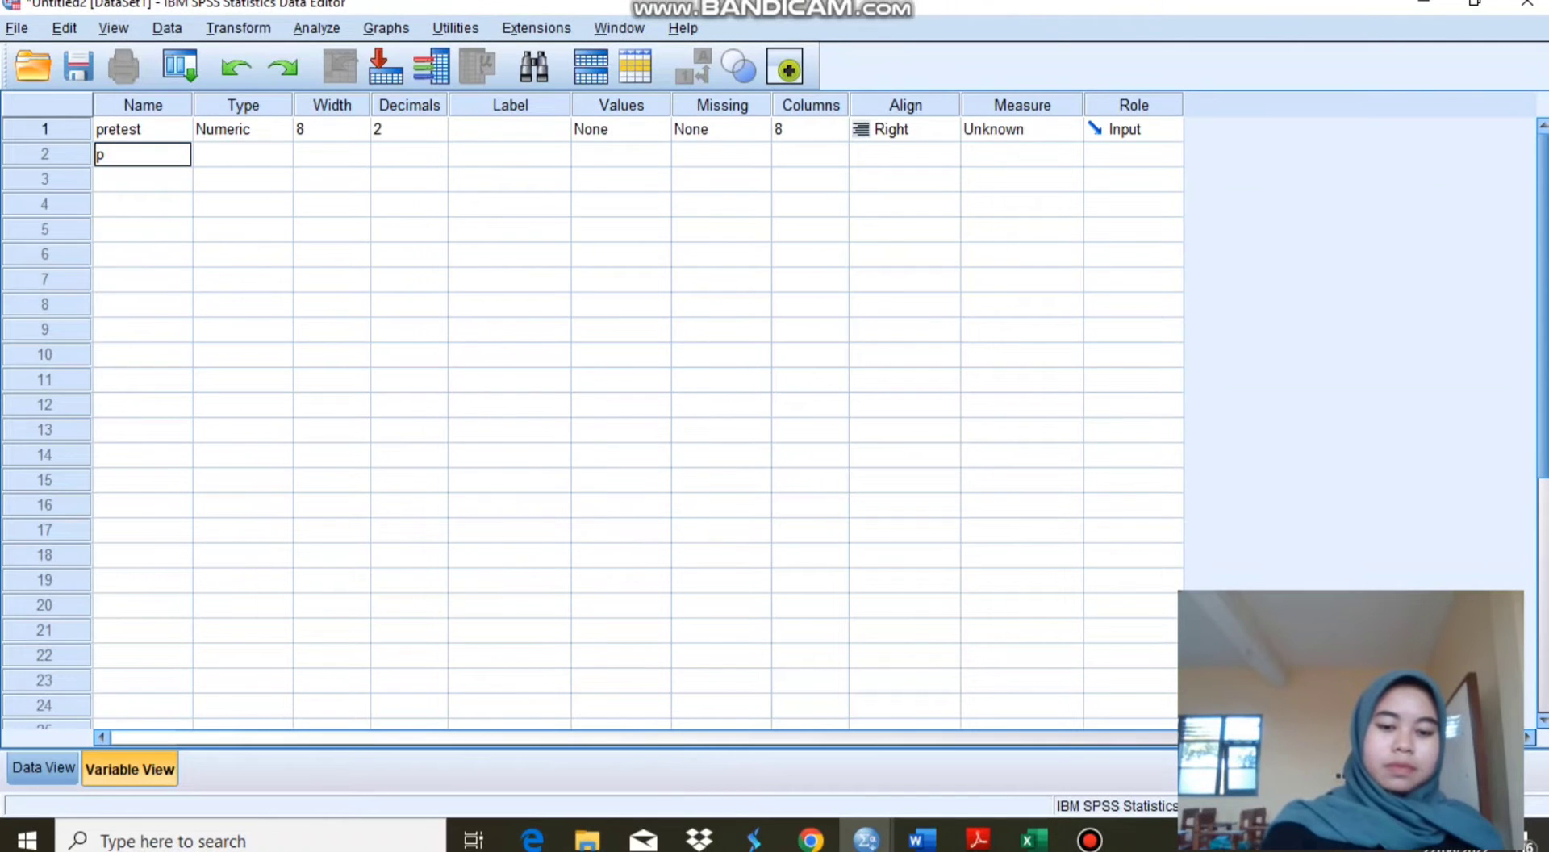
type("ostest")
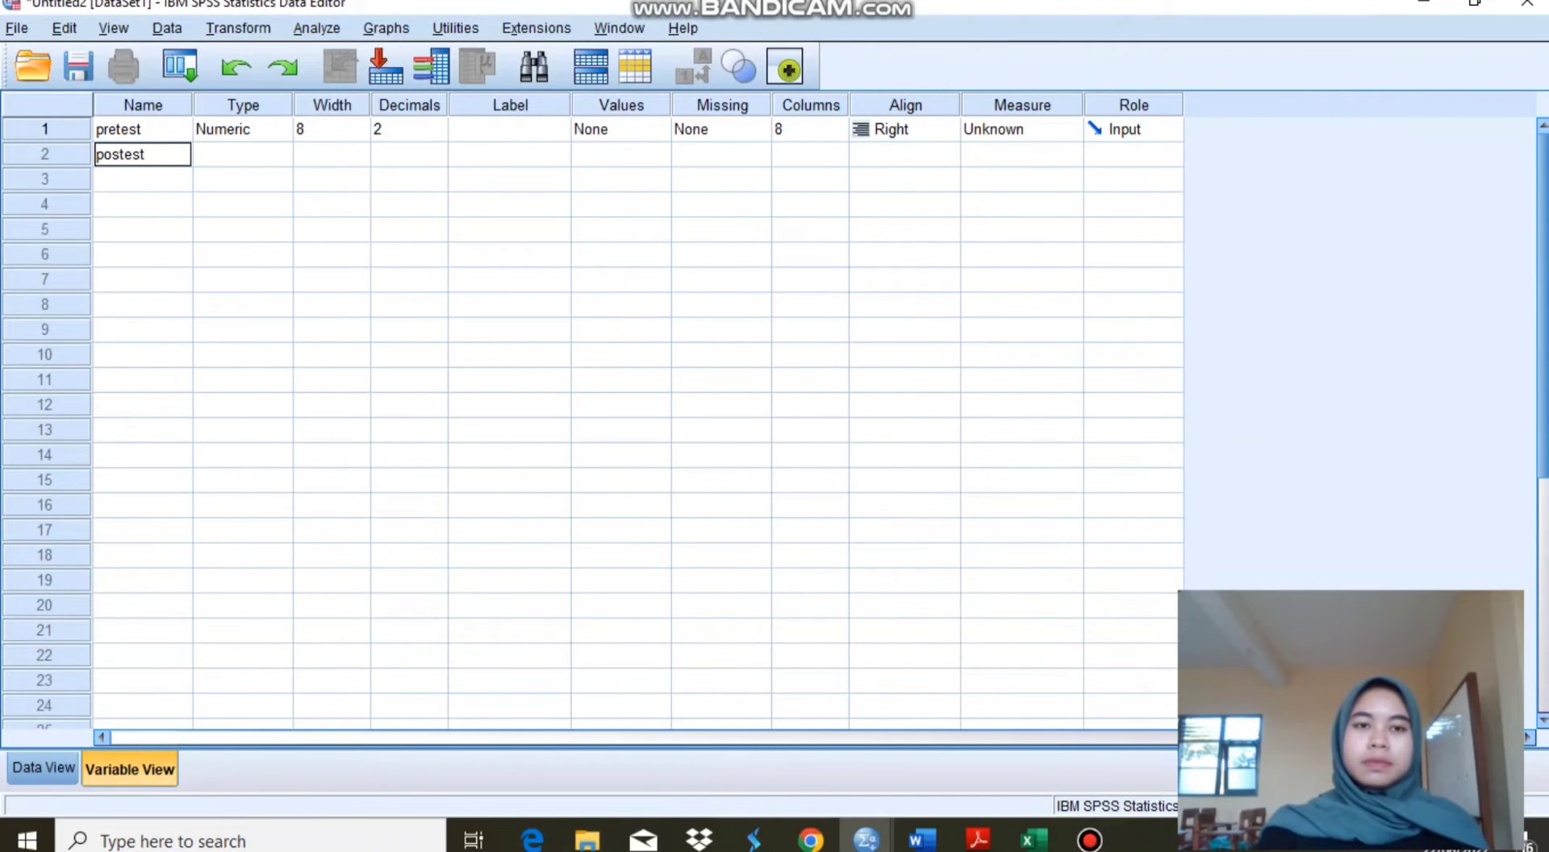
- Set the decimals of both the pretest and postest variables to 0
left_click(412, 130)
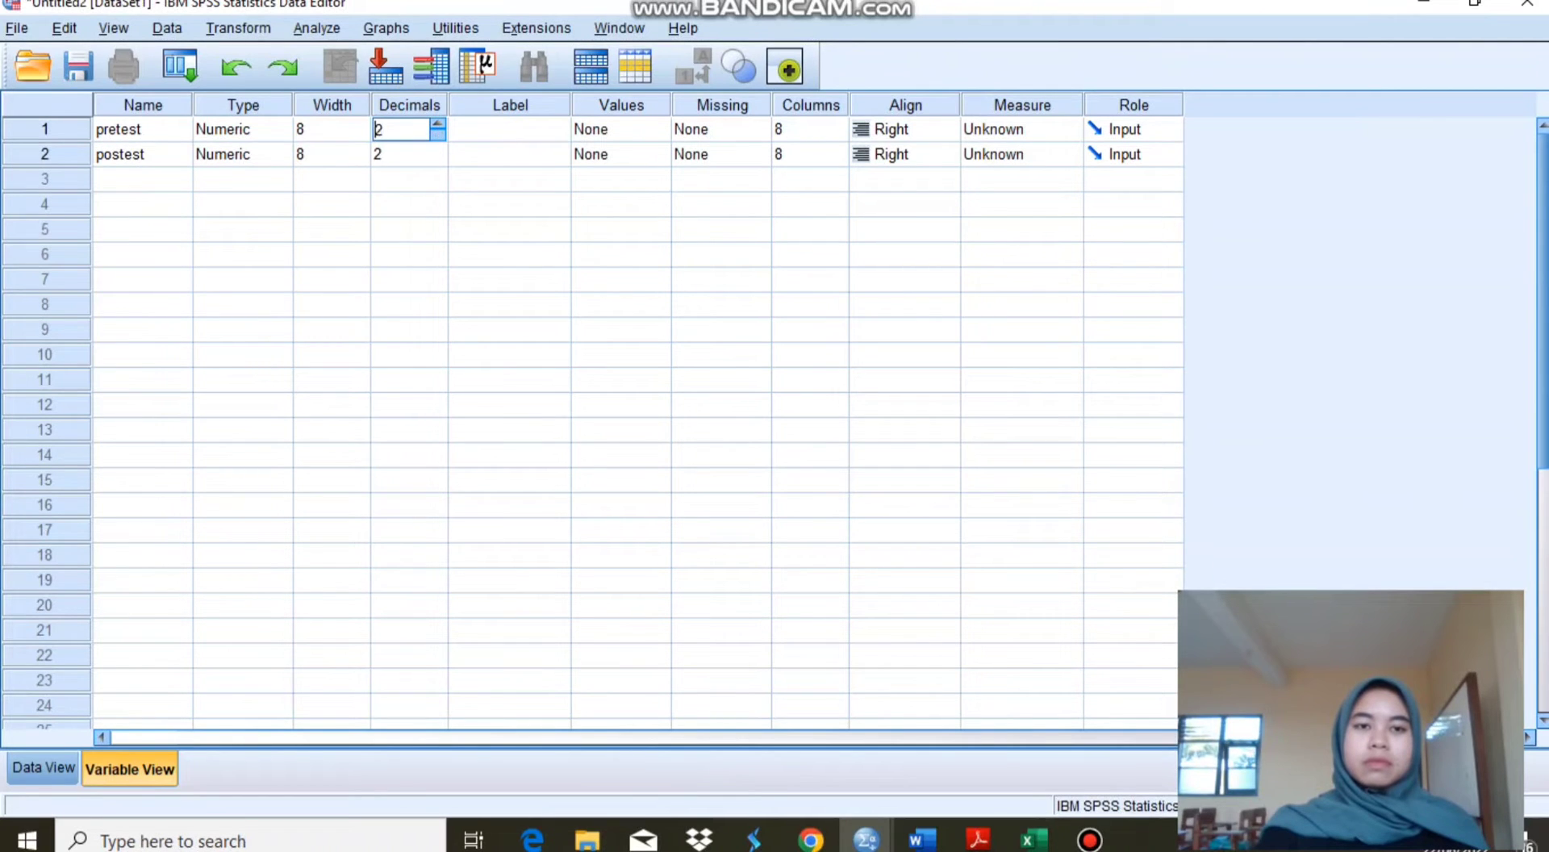
key("Down")
key("Down")
key("Return")
key("Down")
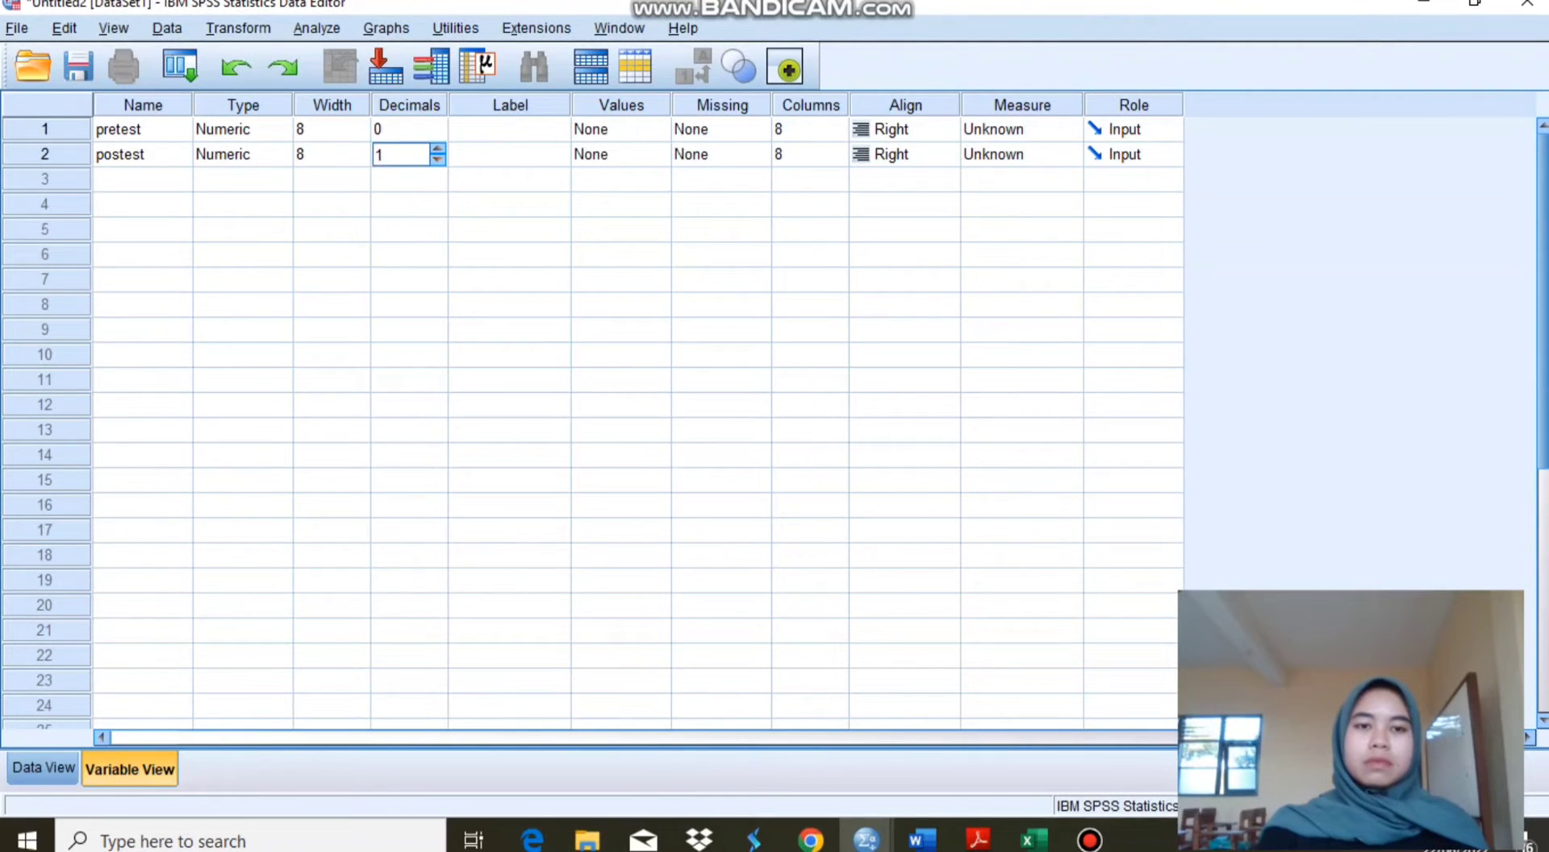
key("Down")
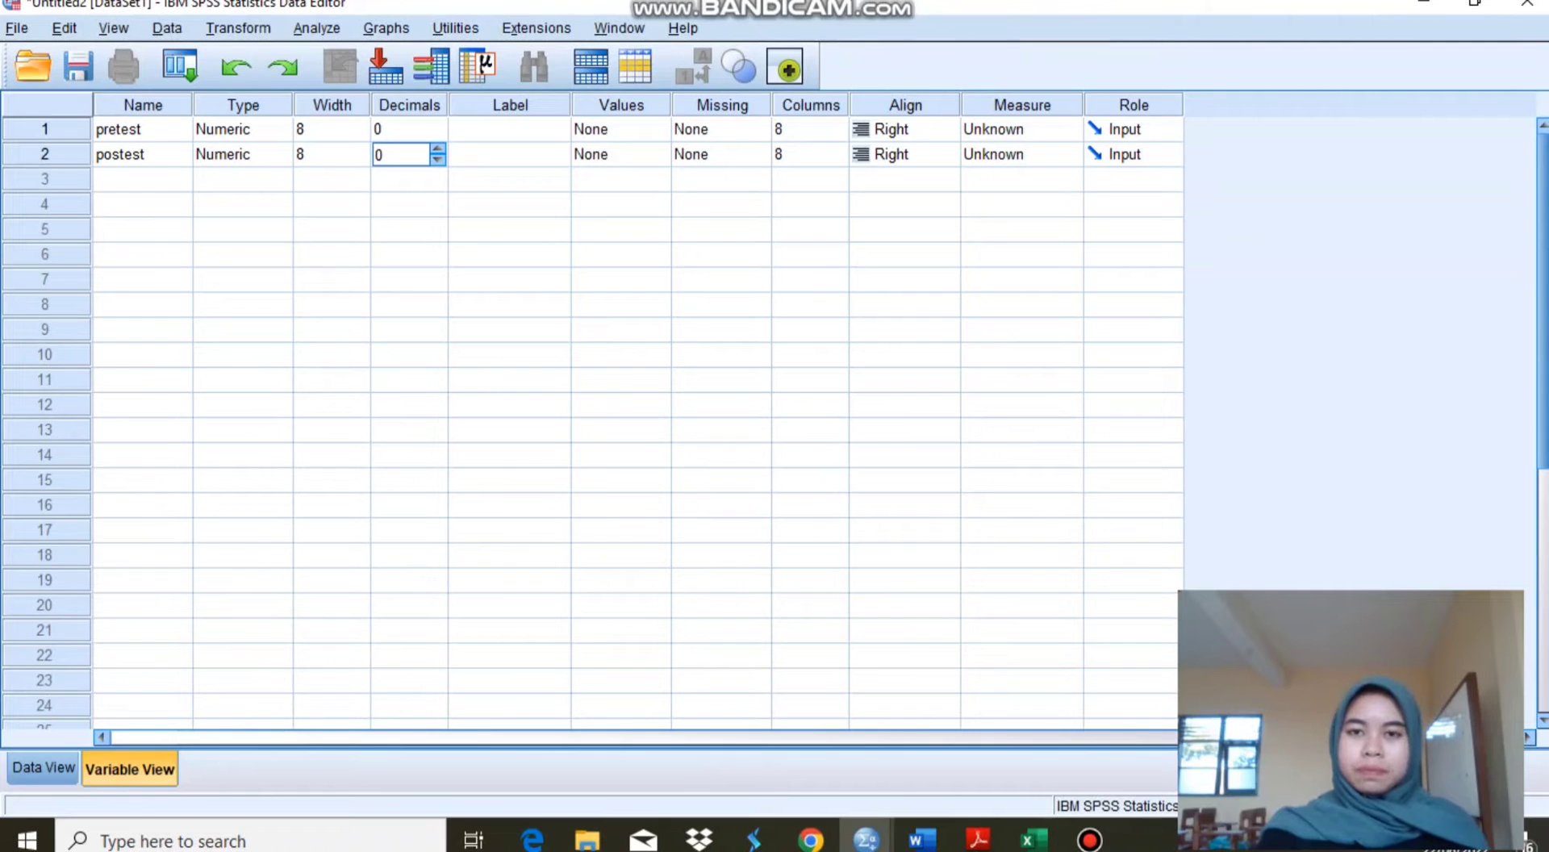
- Label the first variable pretest and the second variable postest
left_click(510, 130)
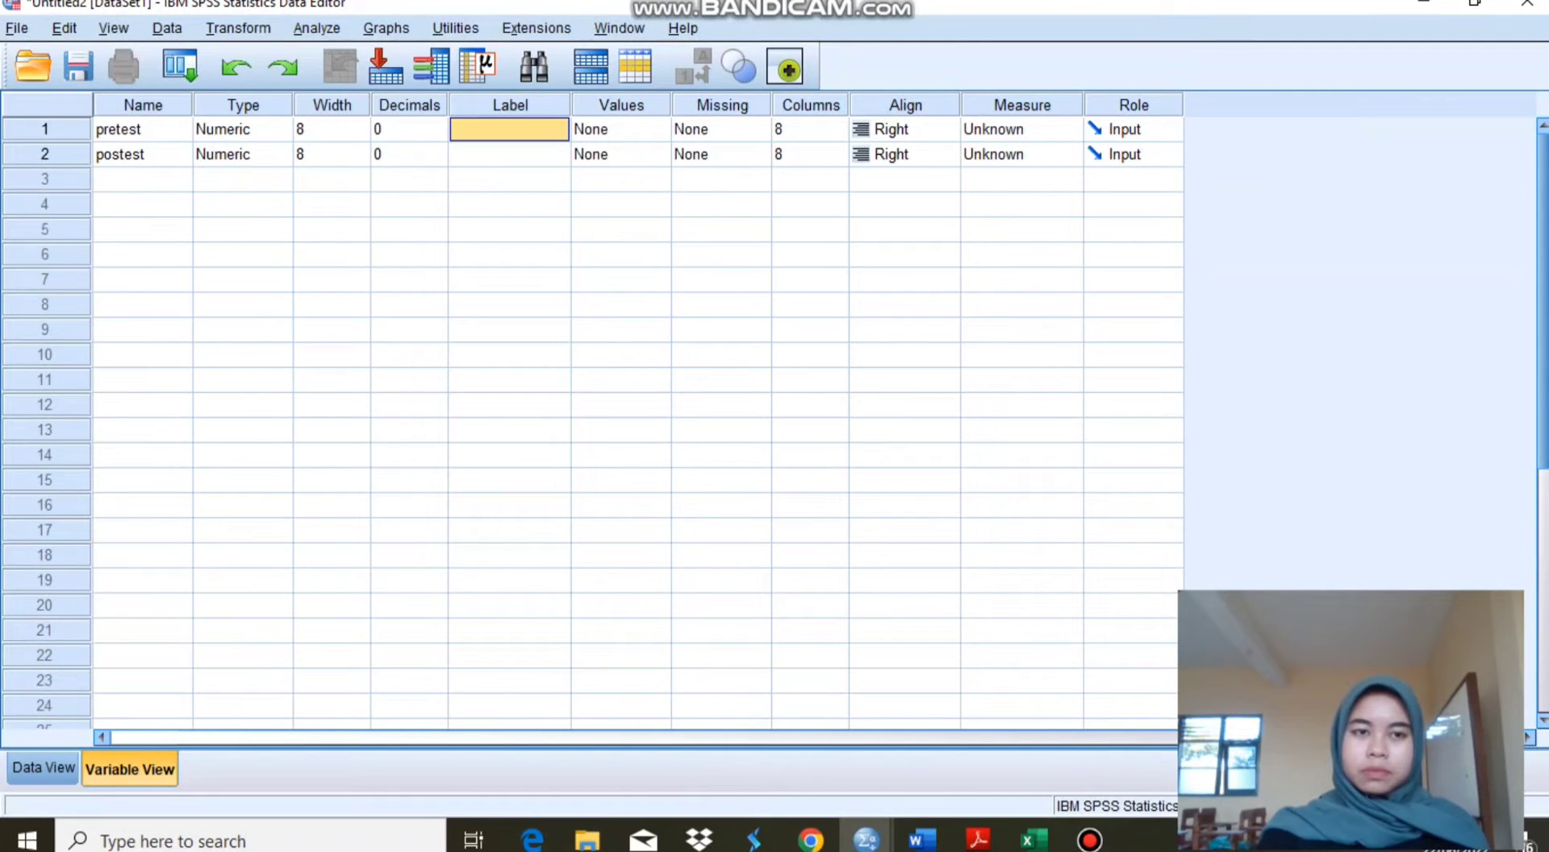
type("prete")
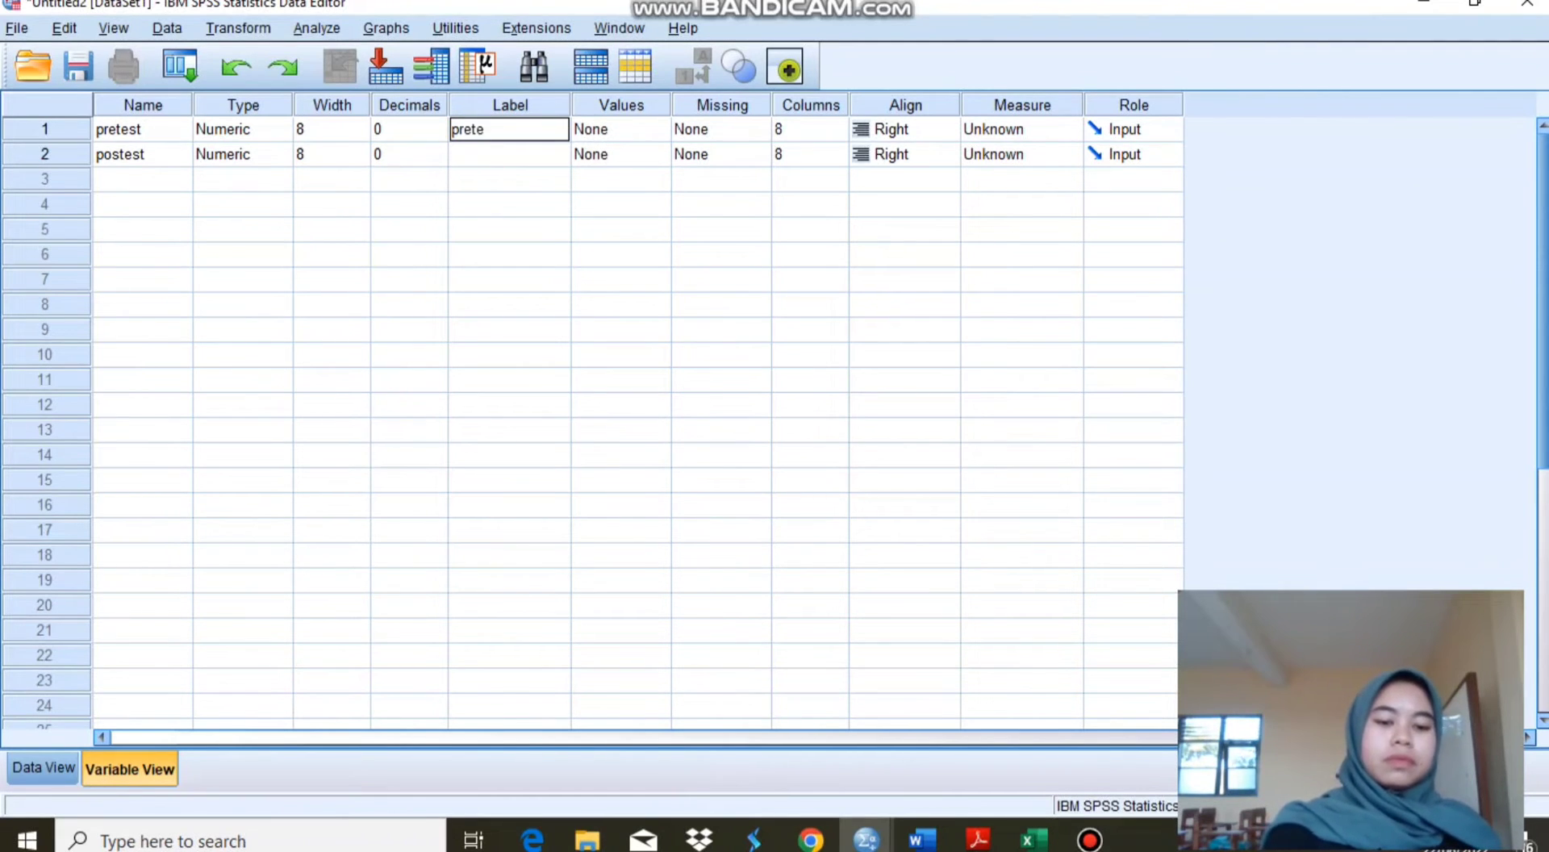
type("st")
key("Return")
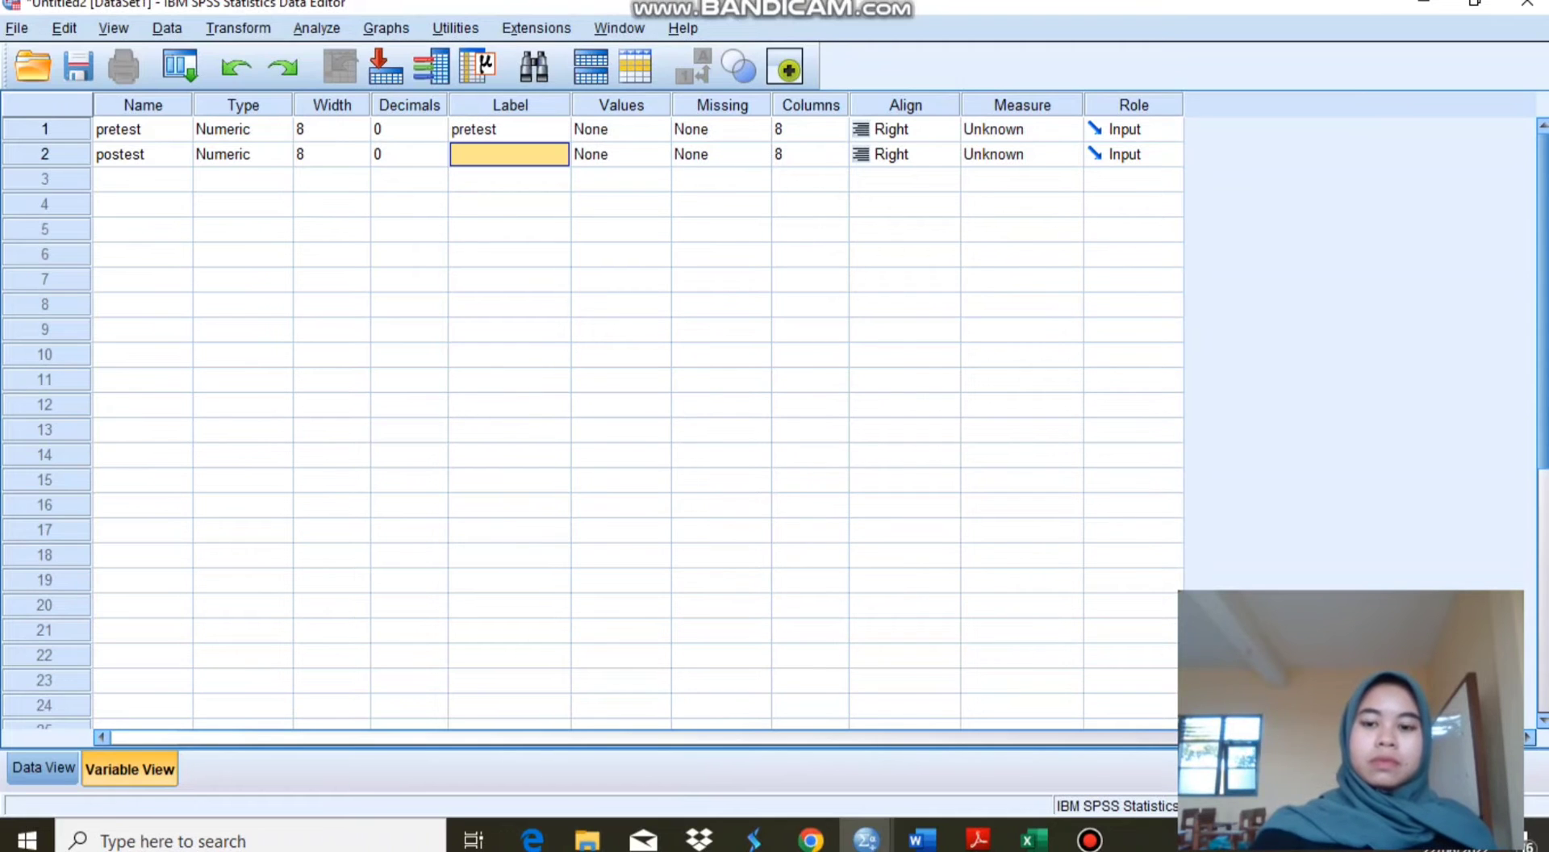
type("postest")
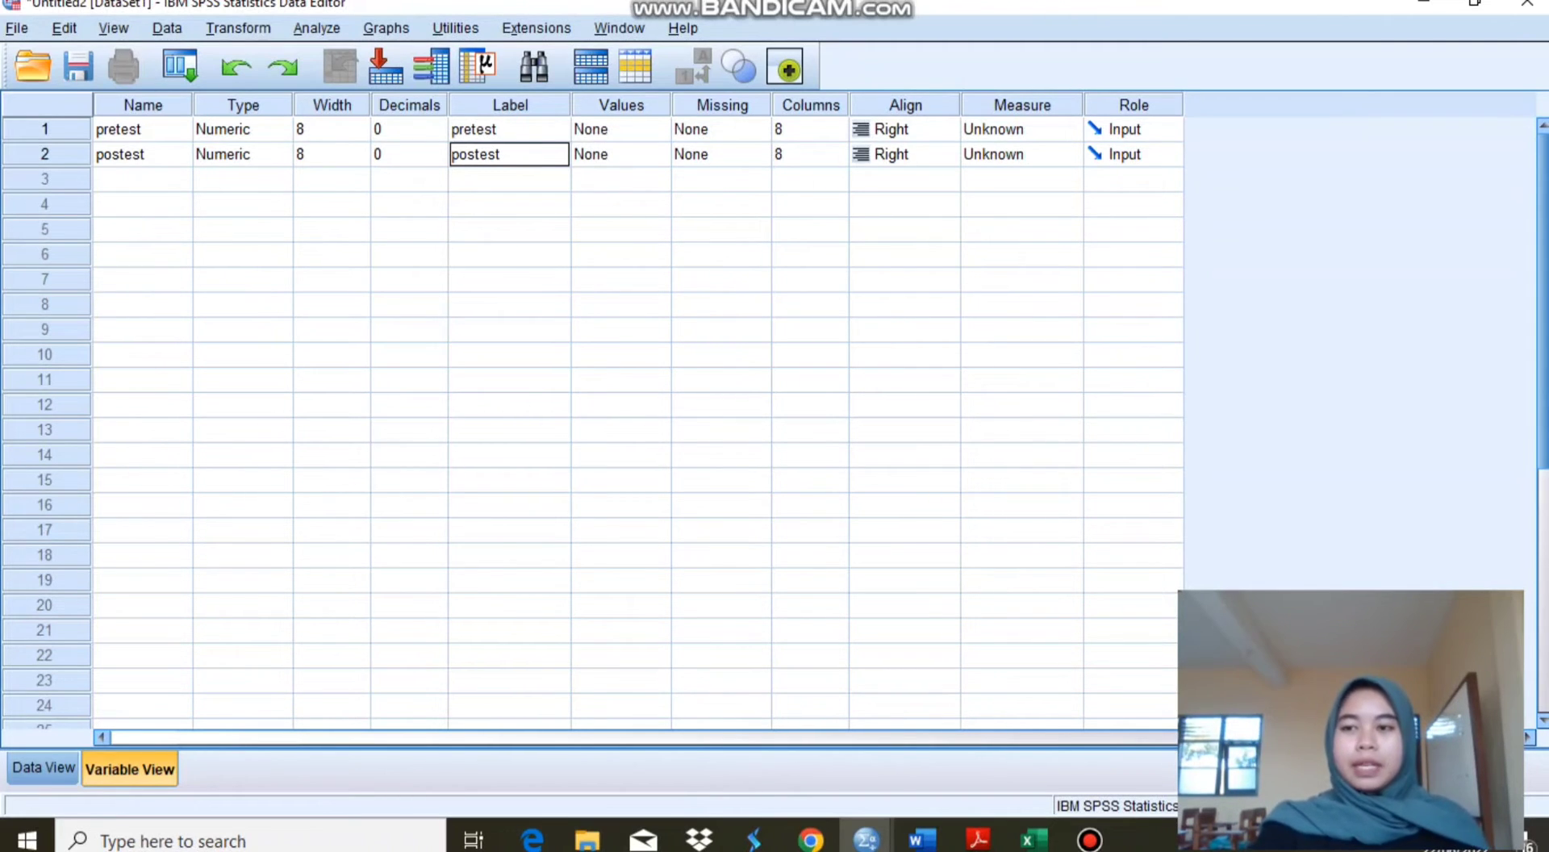
- Set the measurement level of both pretest and postest to Scale
left_click(1036, 129)
left_click(1018, 154)
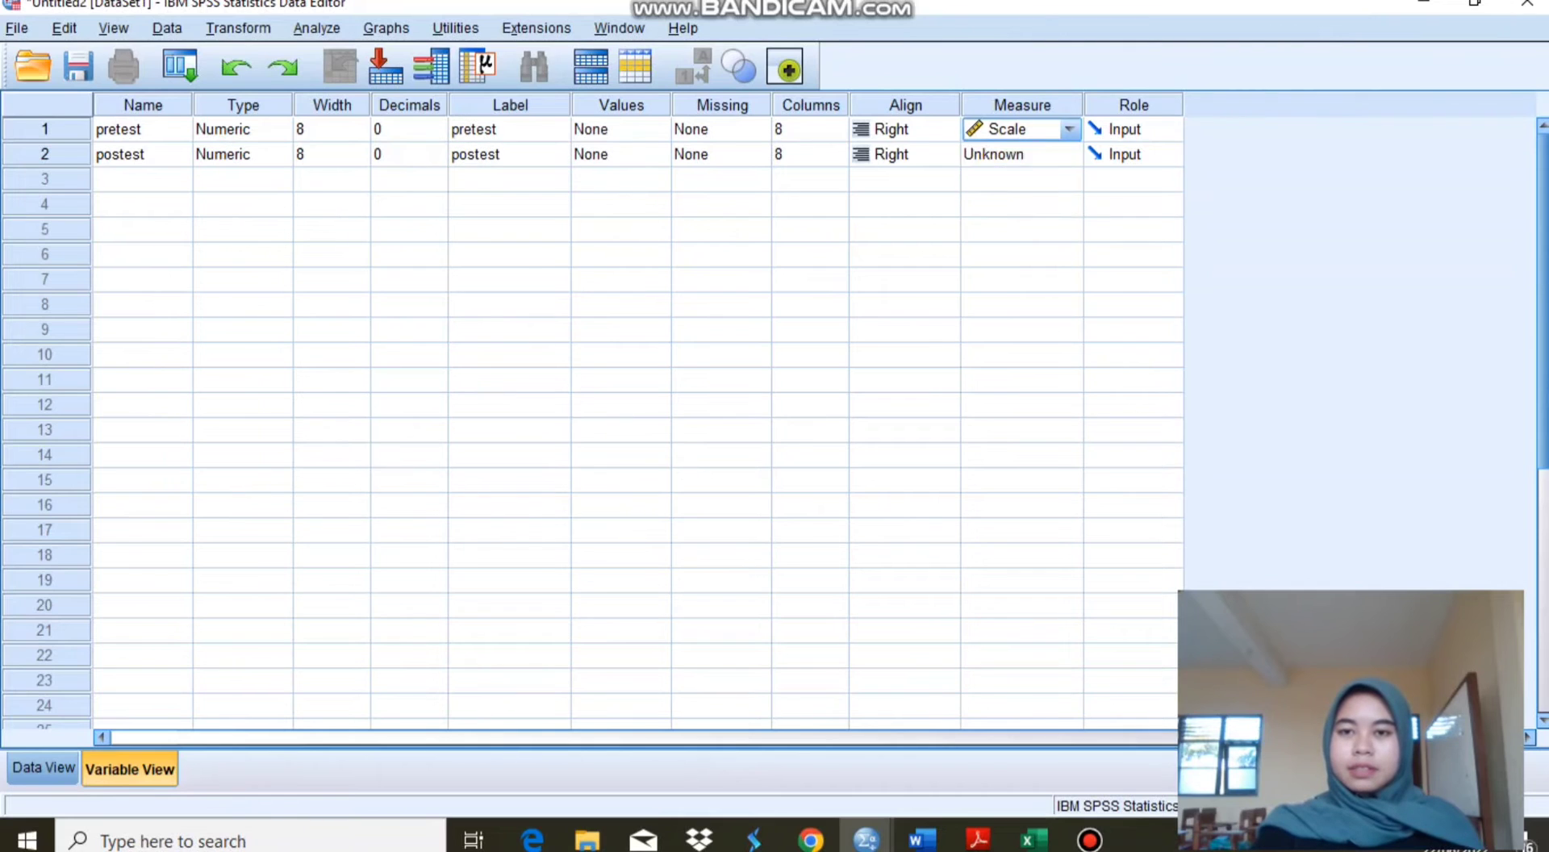
left_click(1036, 154)
key("Return")
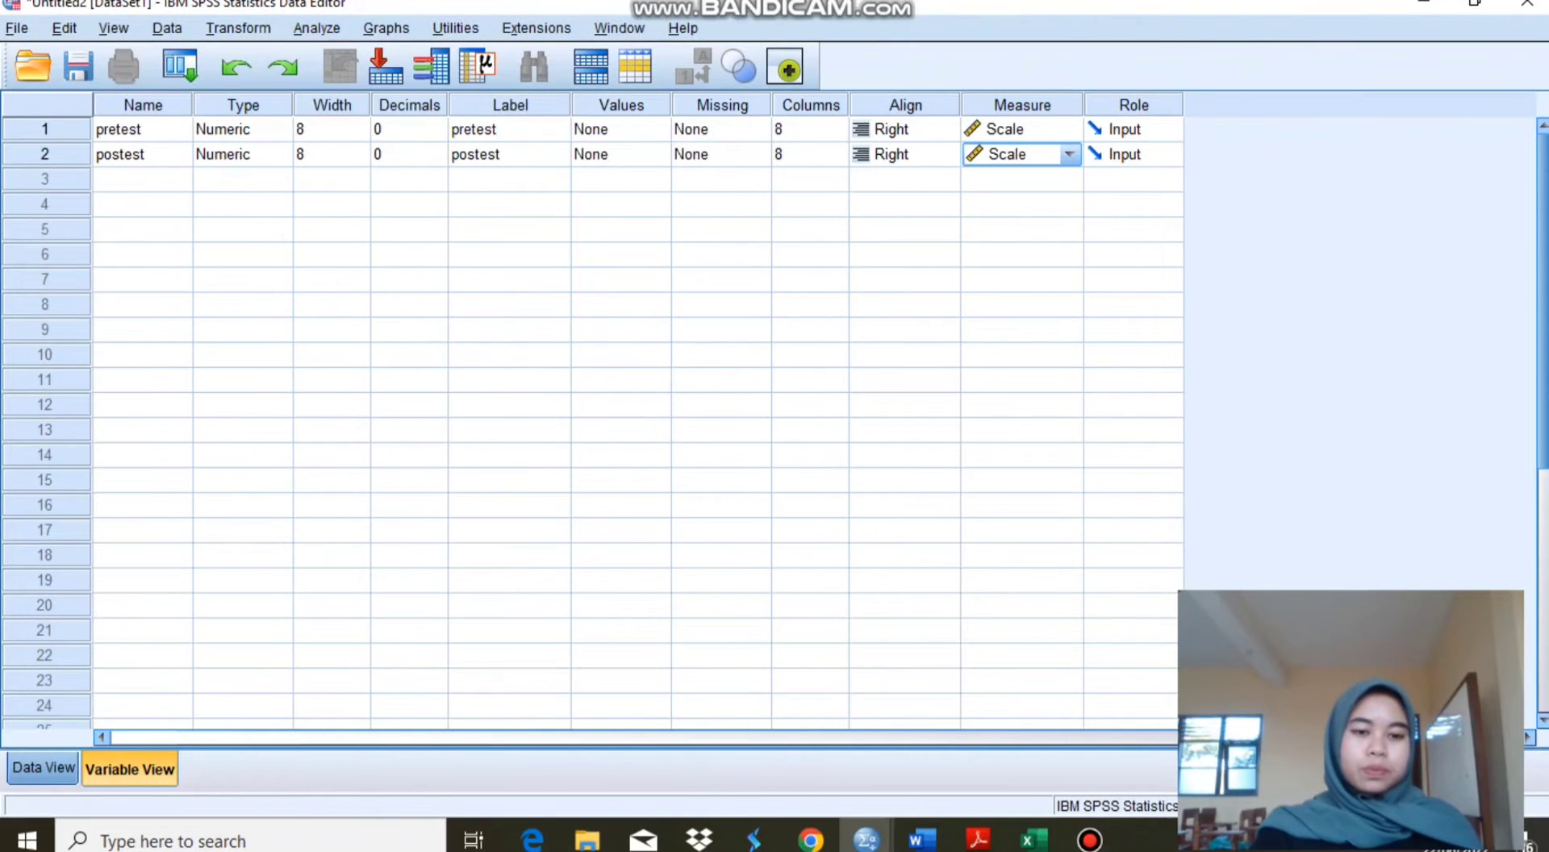
- Show the SPSS data grid, switch to the Excel sheet and copy the Pre Test and Post Test scores in B2:C11
left_click(43, 767)
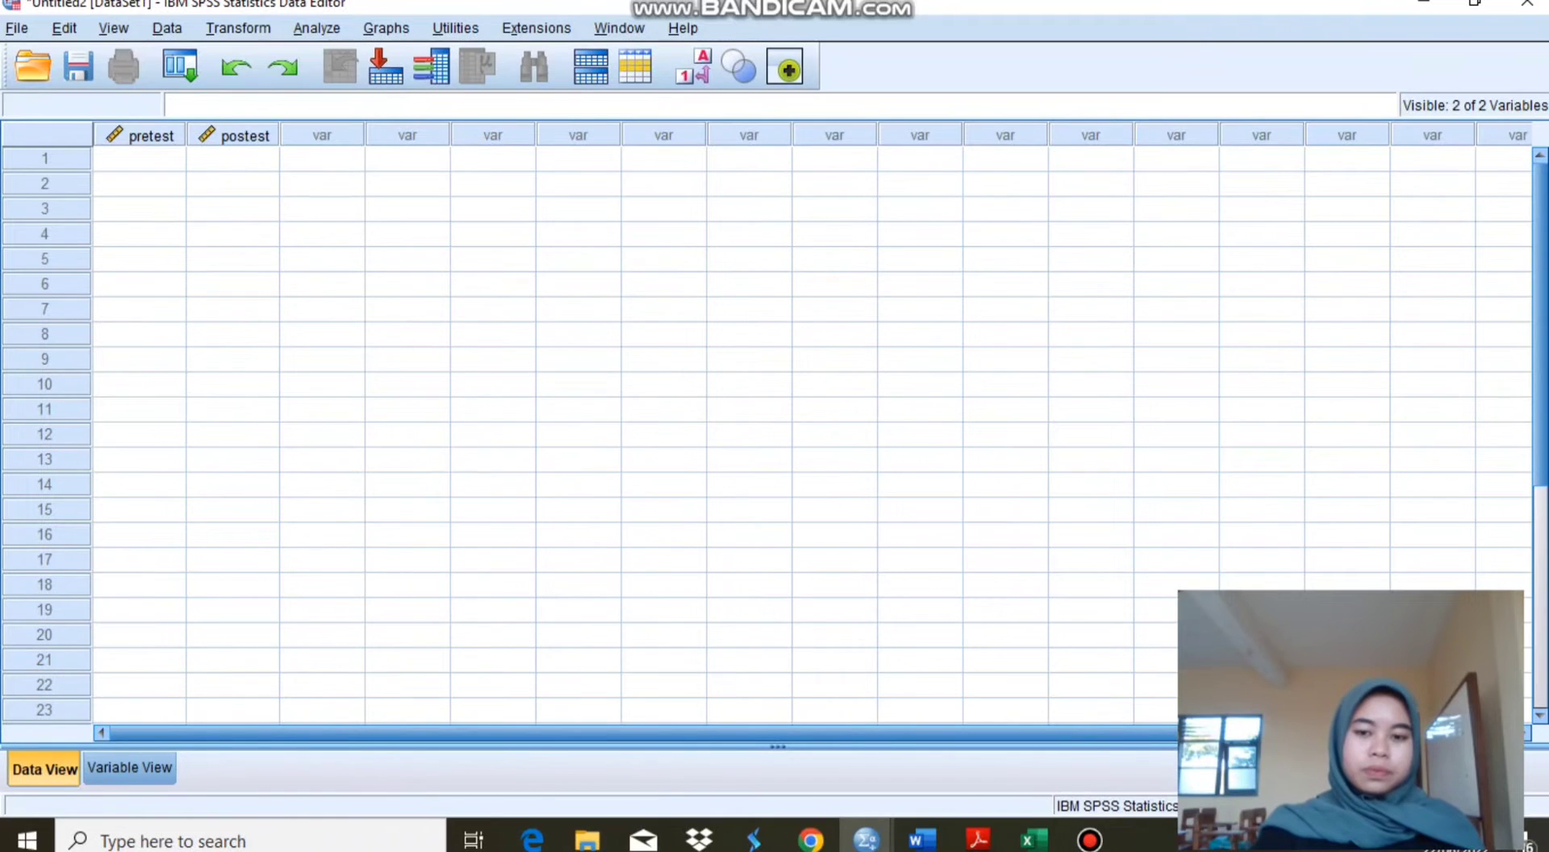
left_click(1033, 840)
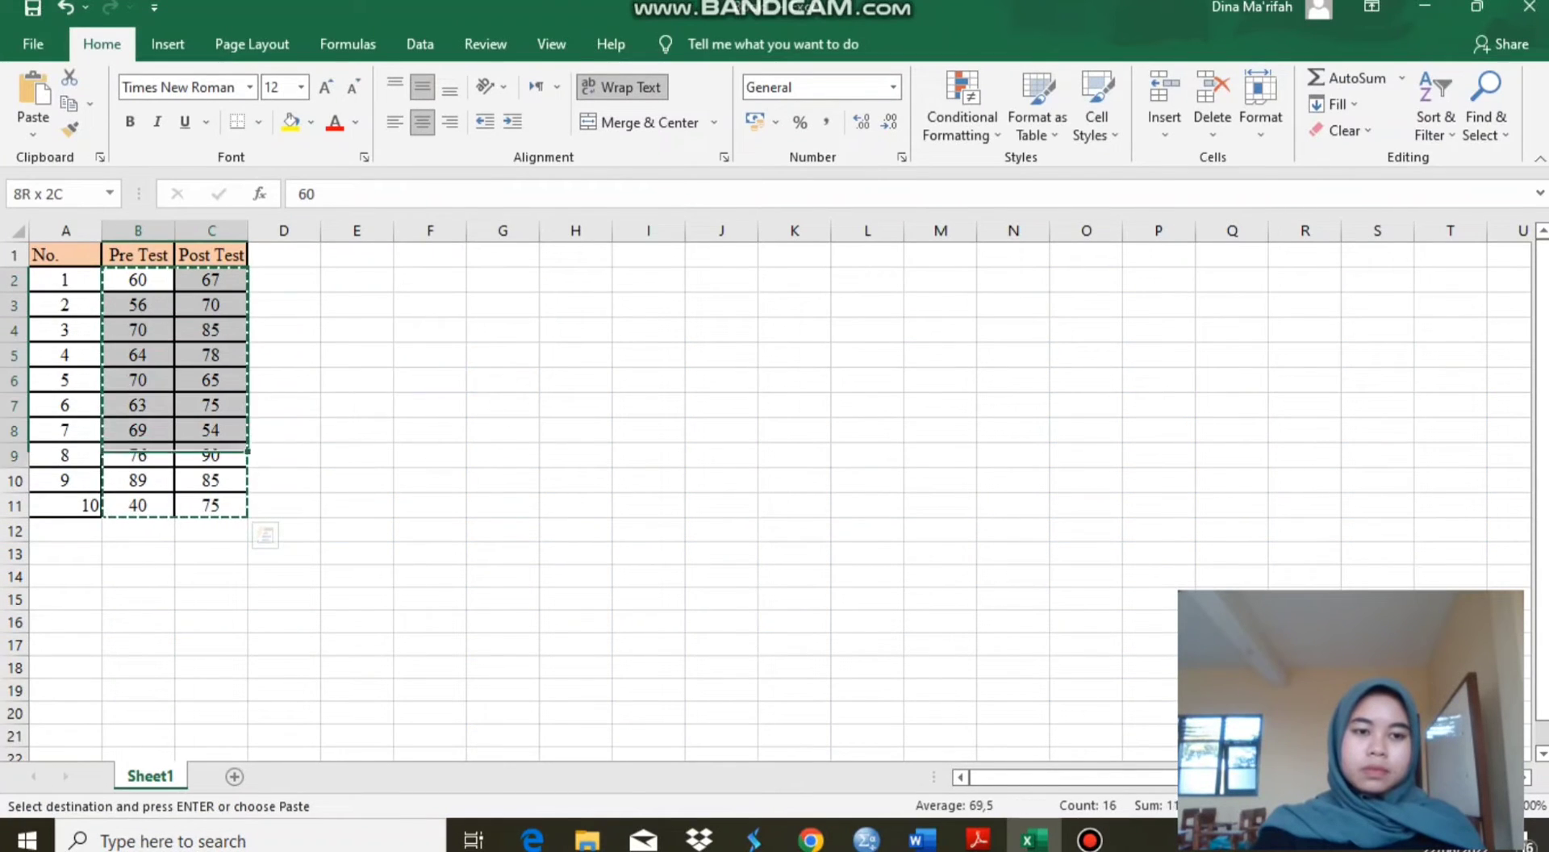
right_click(217, 297)
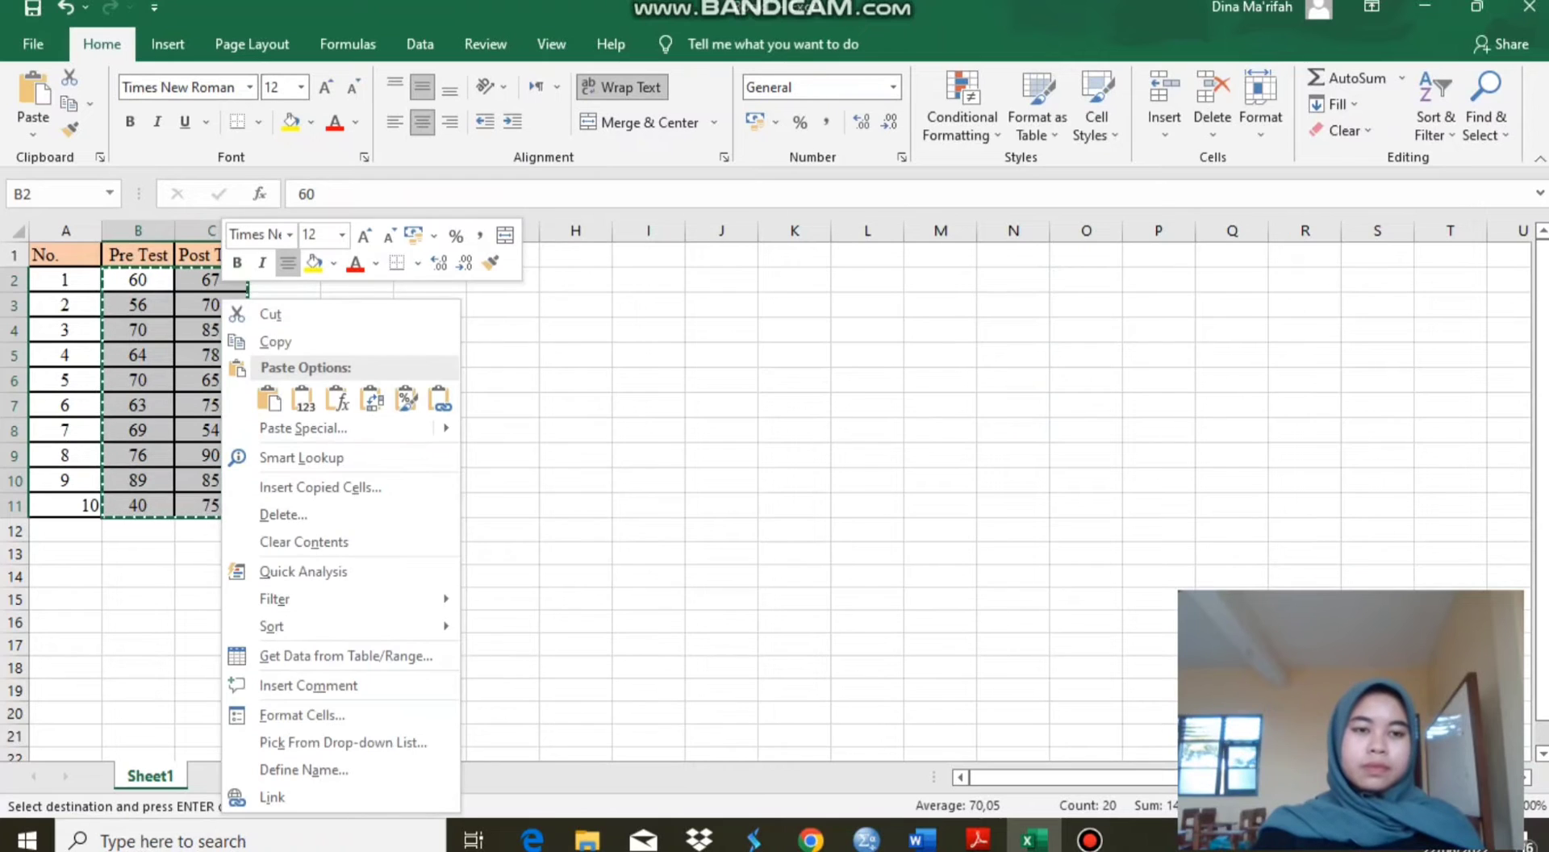
left_click(258, 341)
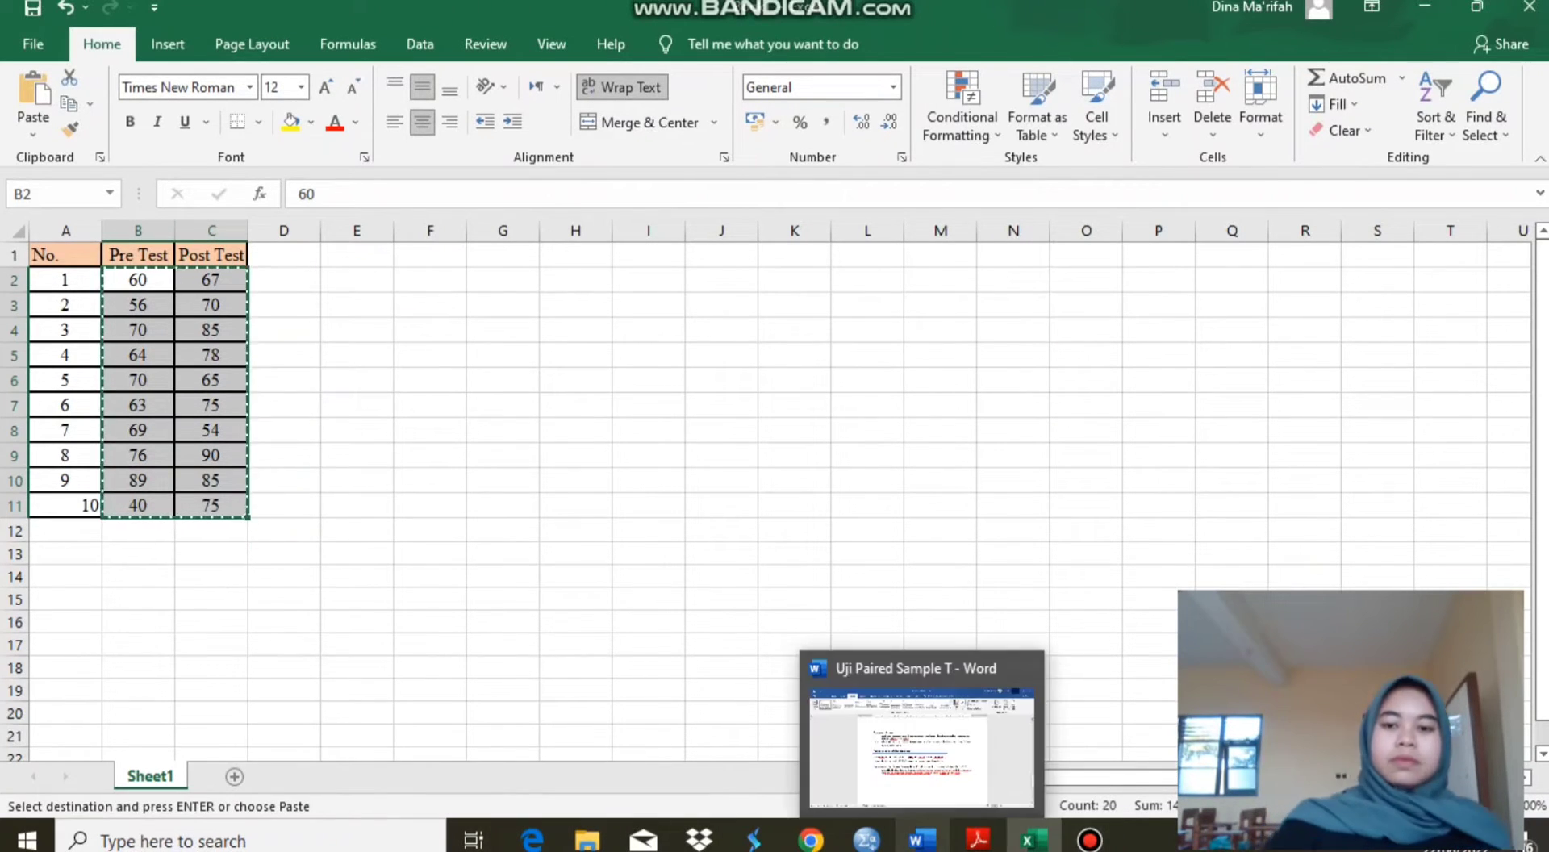
- Switch back to SPSS and paste the copied scores into the pretest and postest columns from row 1
mouse_move(977, 840)
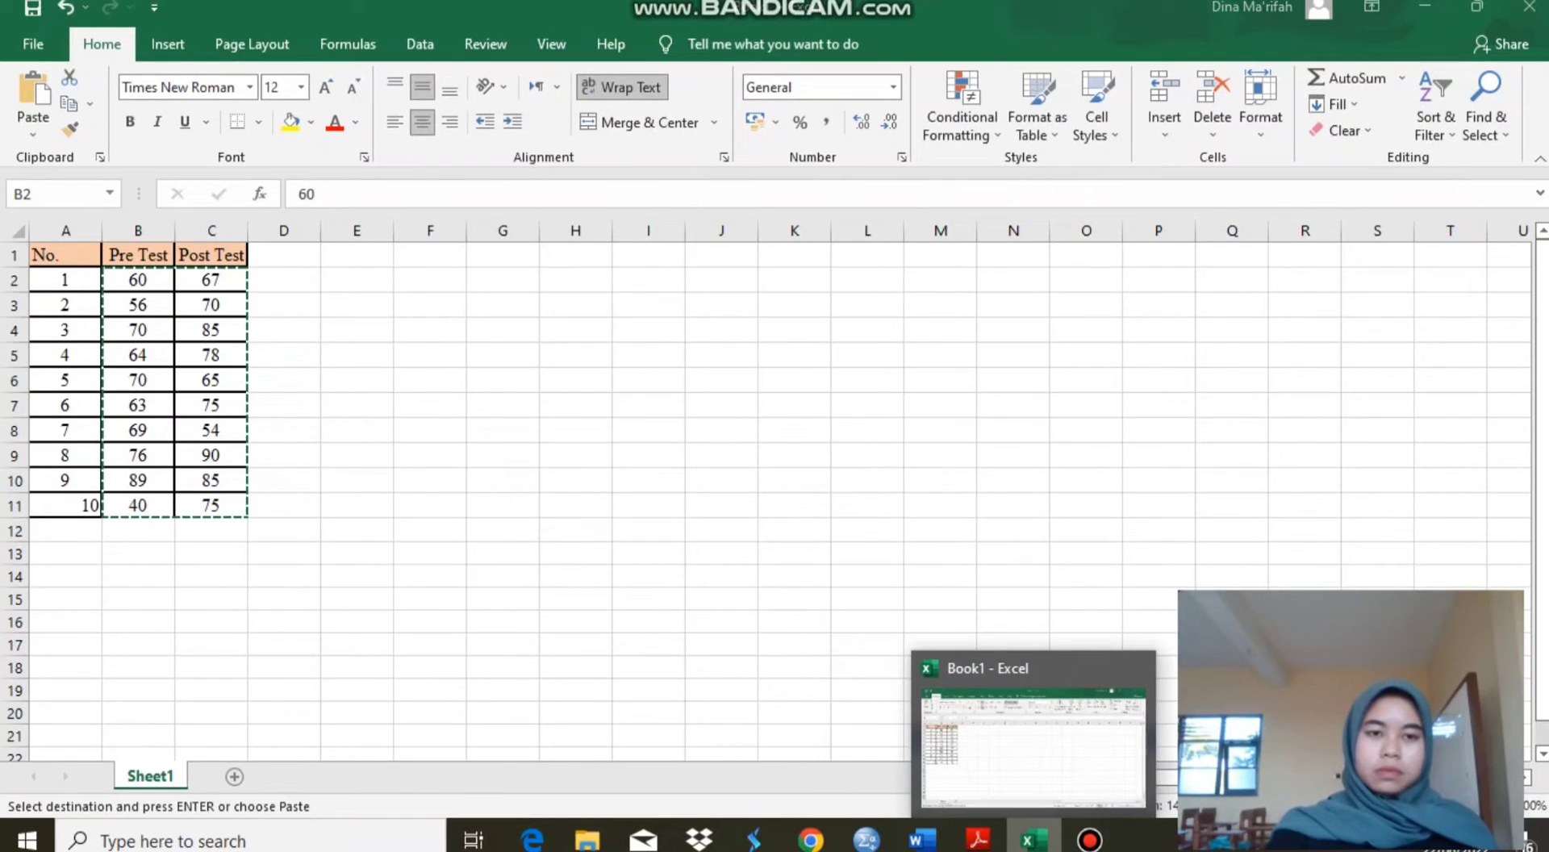
left_click(866, 840)
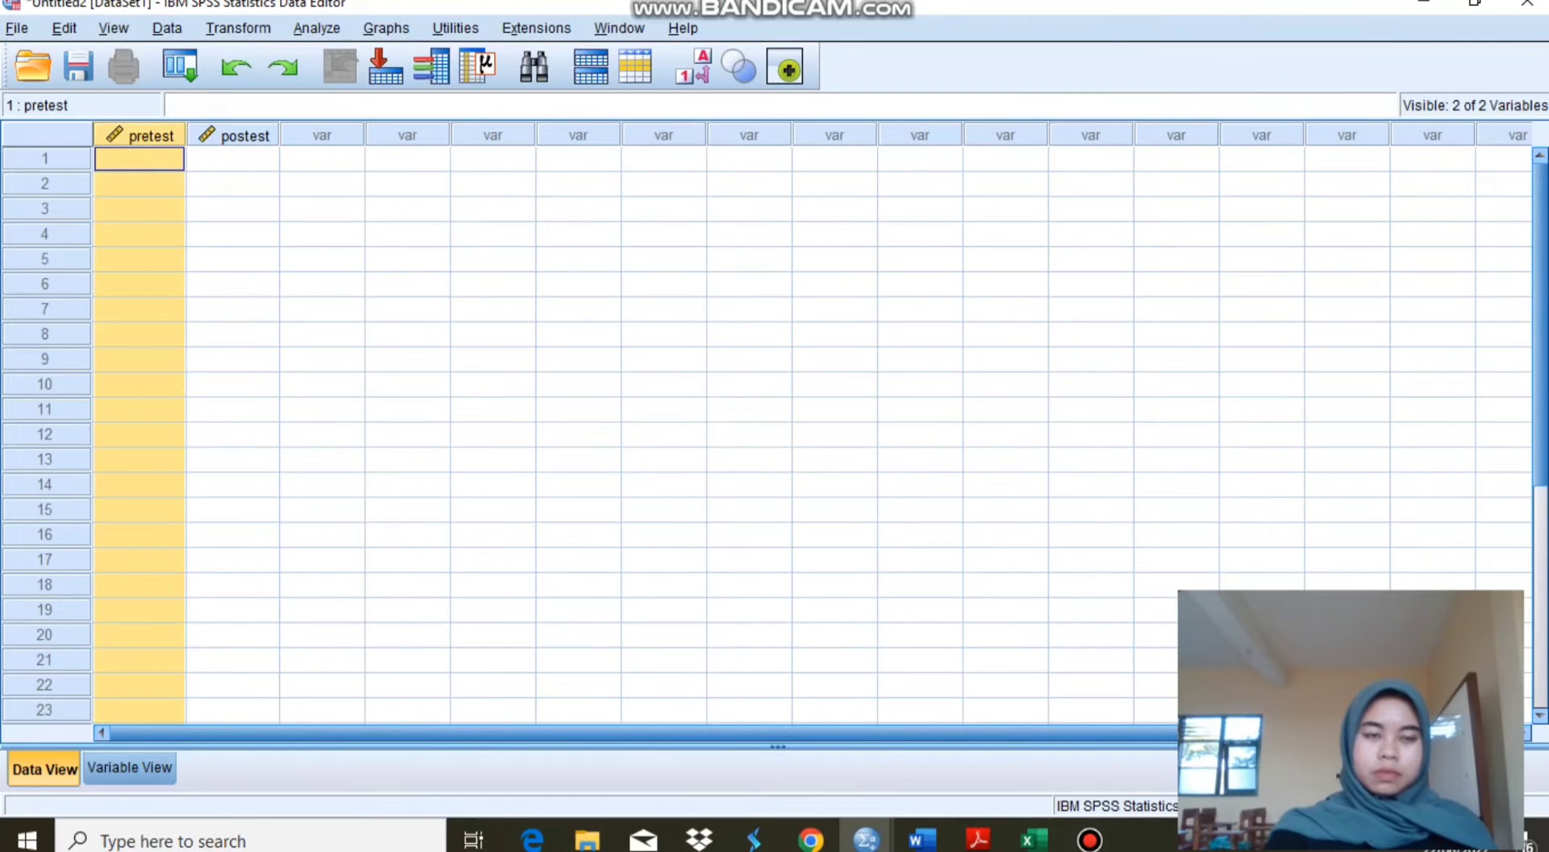
right_click(156, 144)
left_click(139, 158)
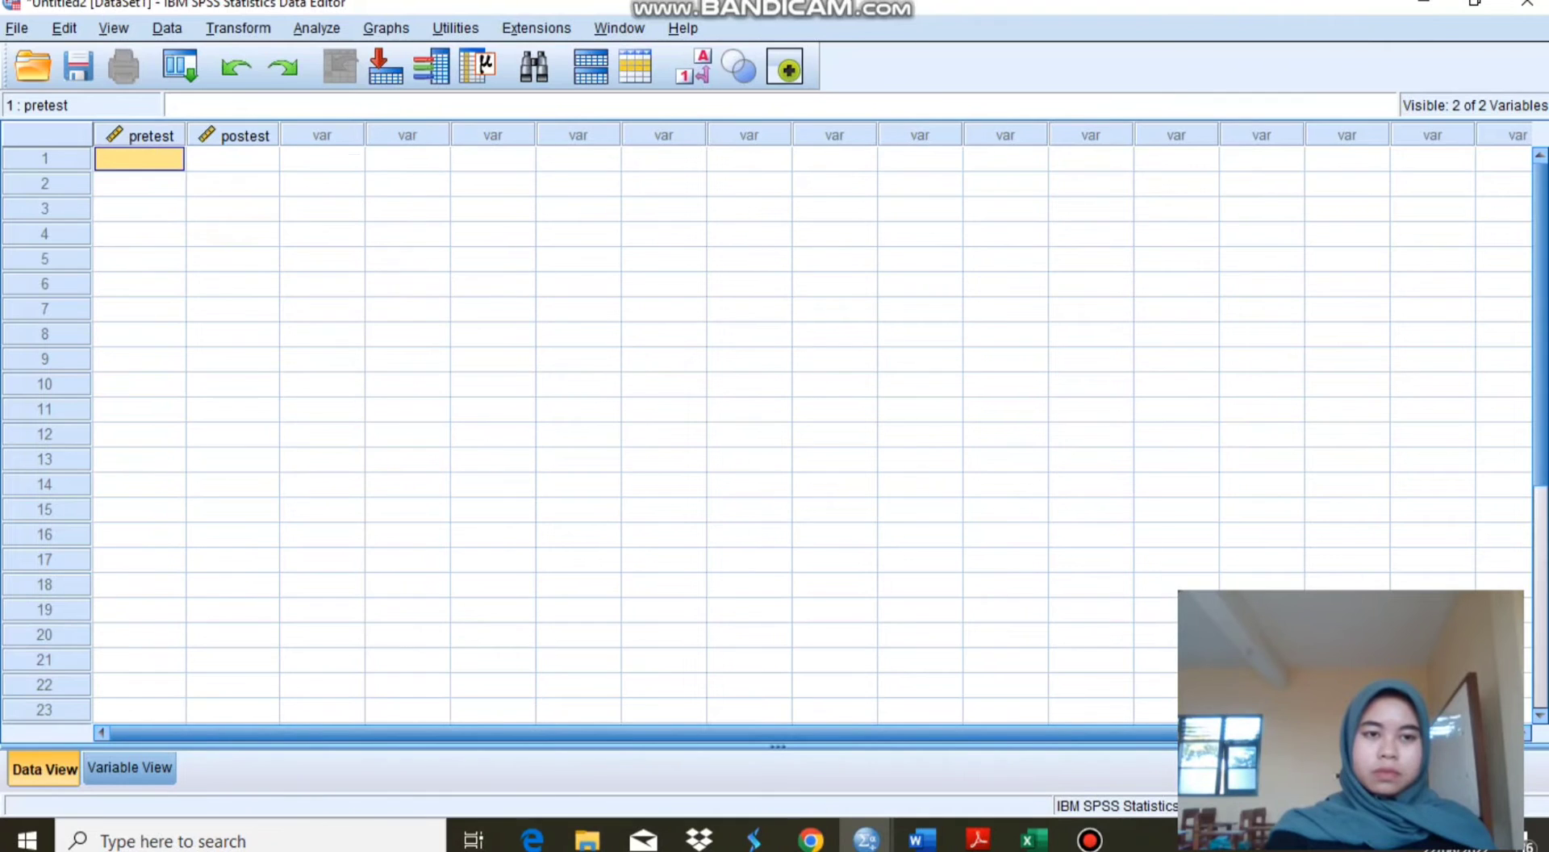
right_click(129, 153)
left_click(173, 284)
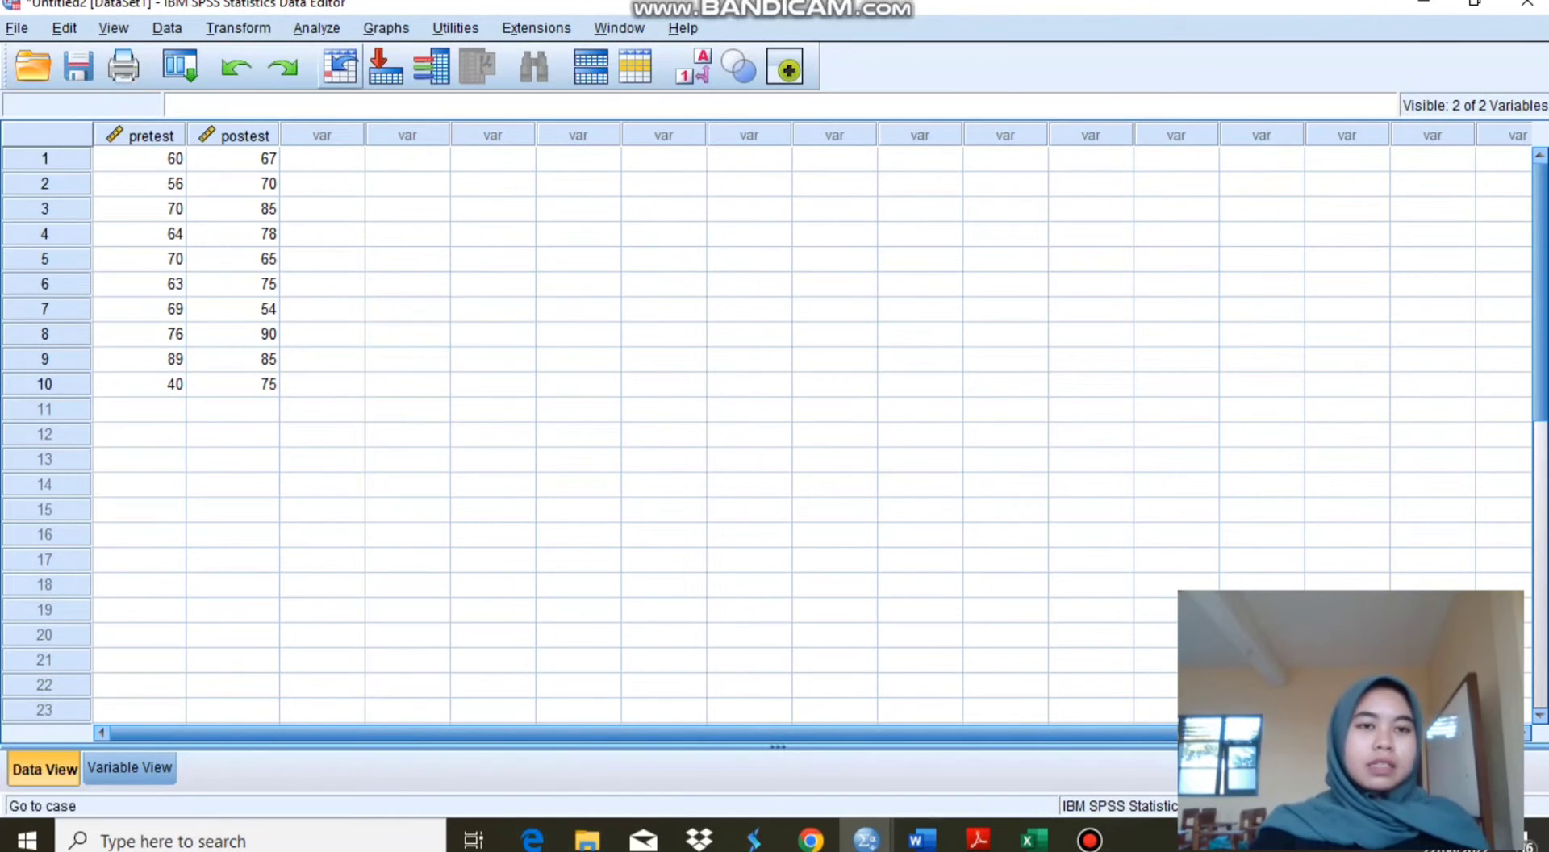
- Set up a Paired-Samples T Test, clearing the existing pairs and pairing pretest as Variable1 with postest as Variable2
left_click(316, 28)
mouse_move(387, 188)
mouse_move(371, 162)
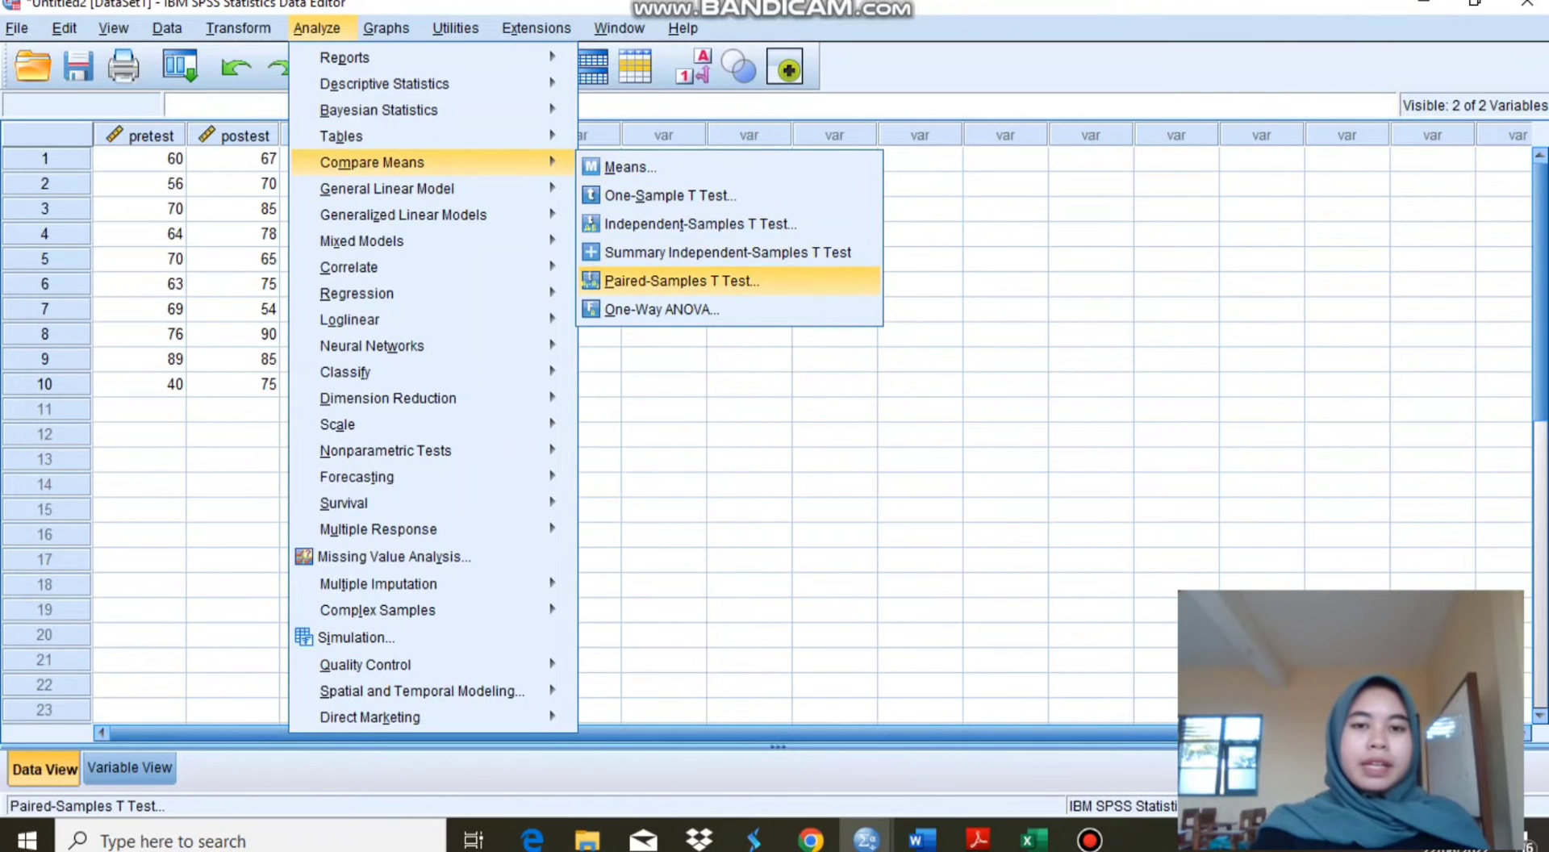
left_click(682, 281)
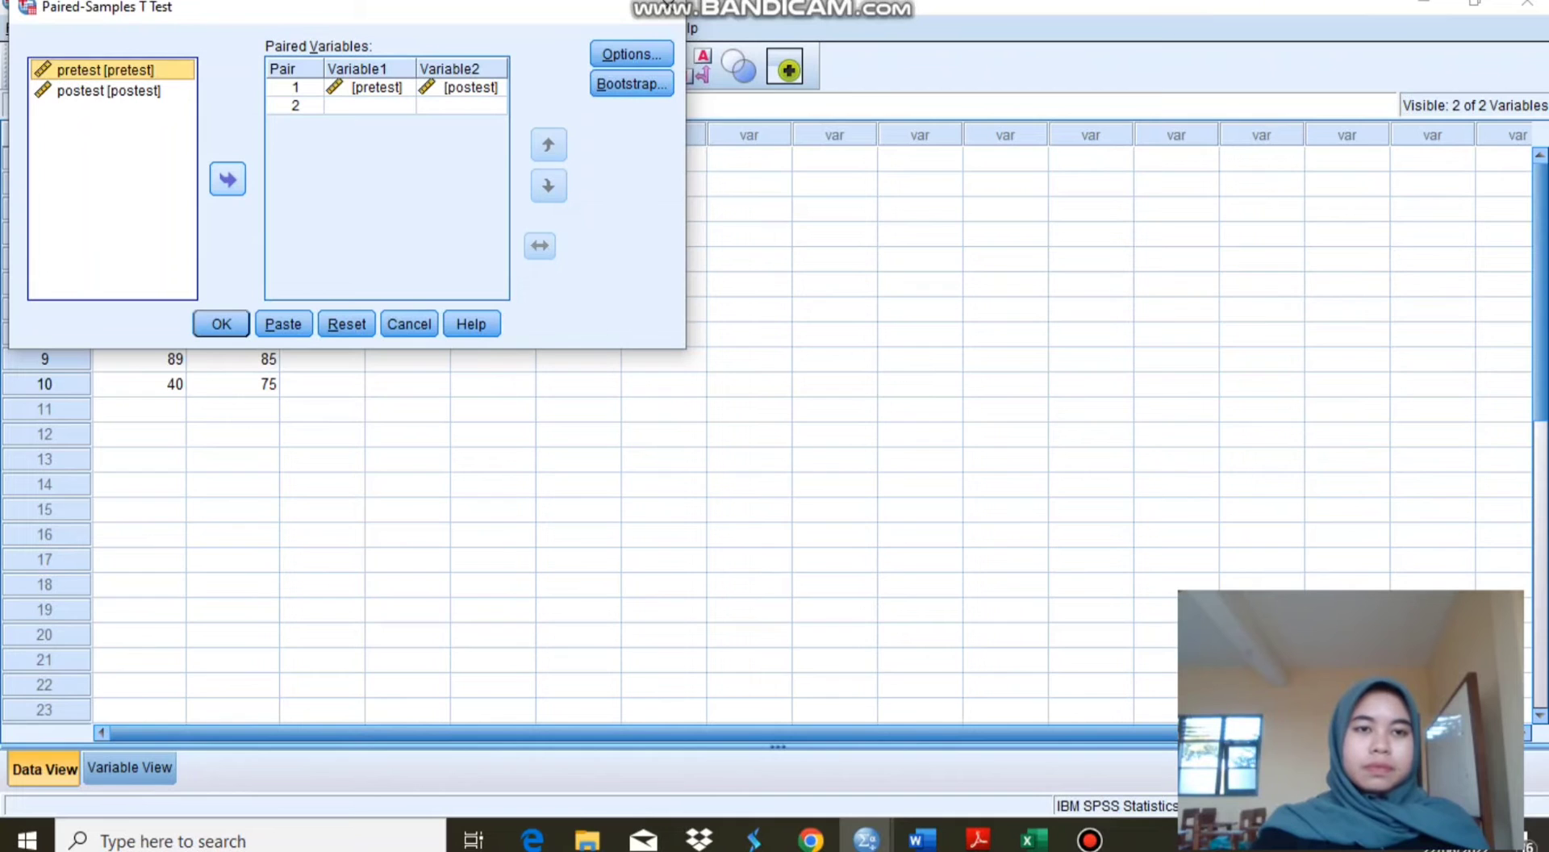
left_click(227, 179)
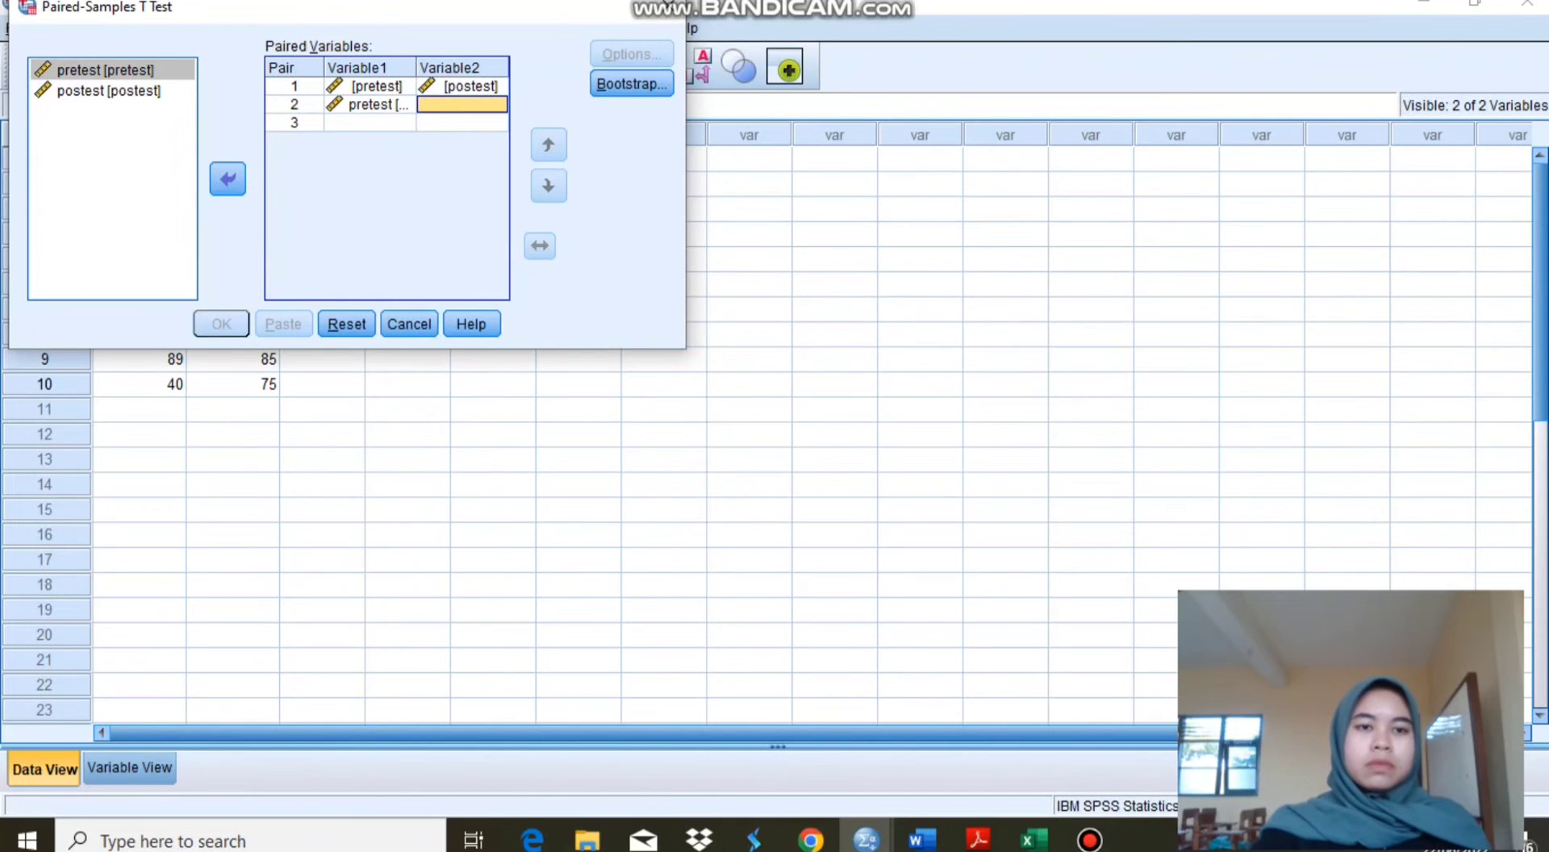
left_click(347, 323)
left_click(228, 179)
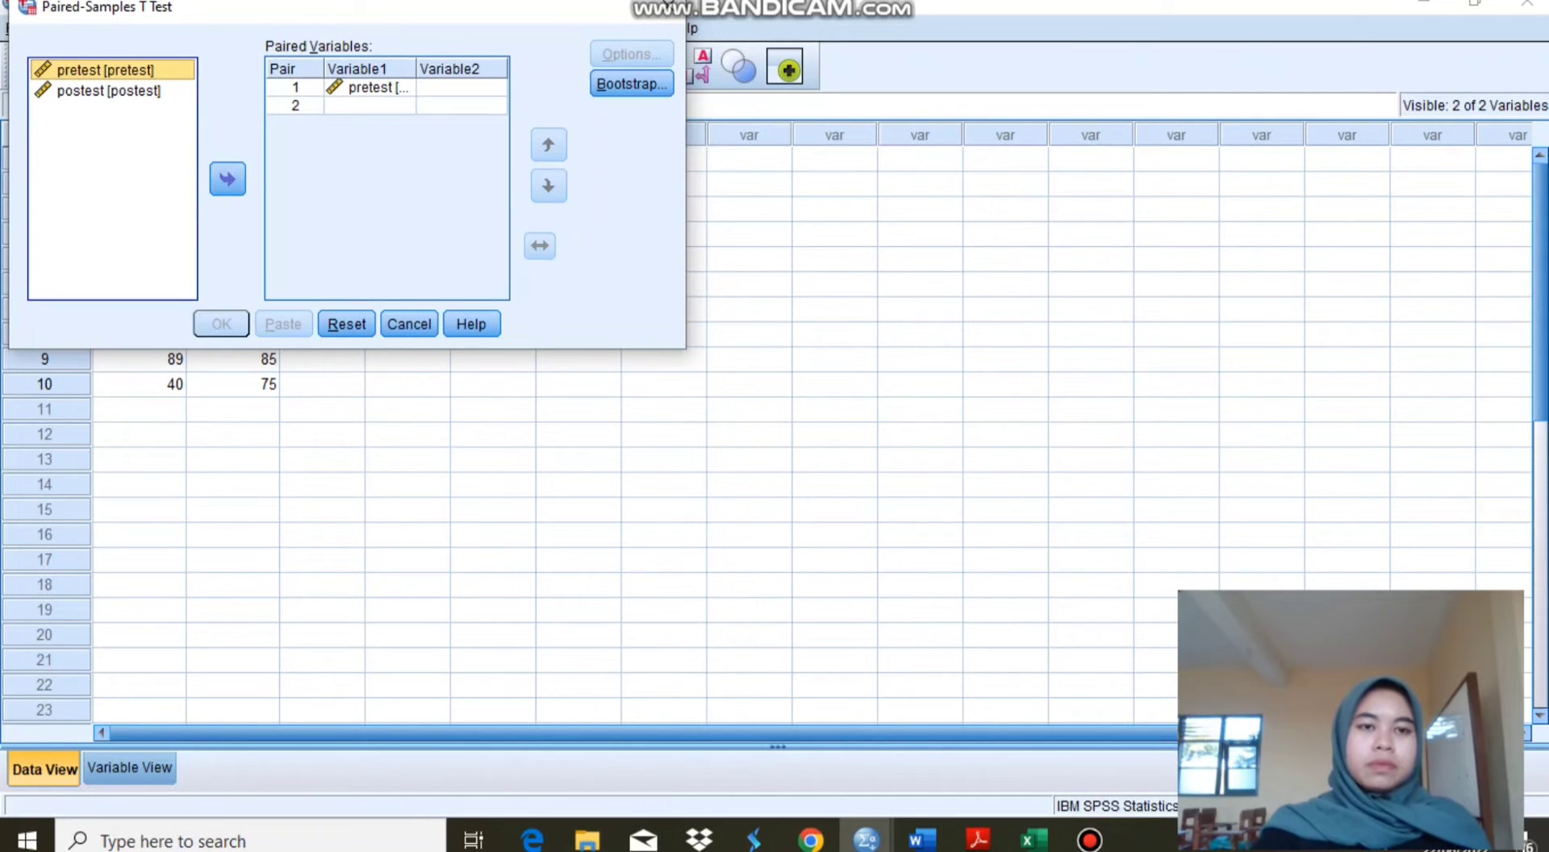
left_click(108, 91)
left_click(228, 179)
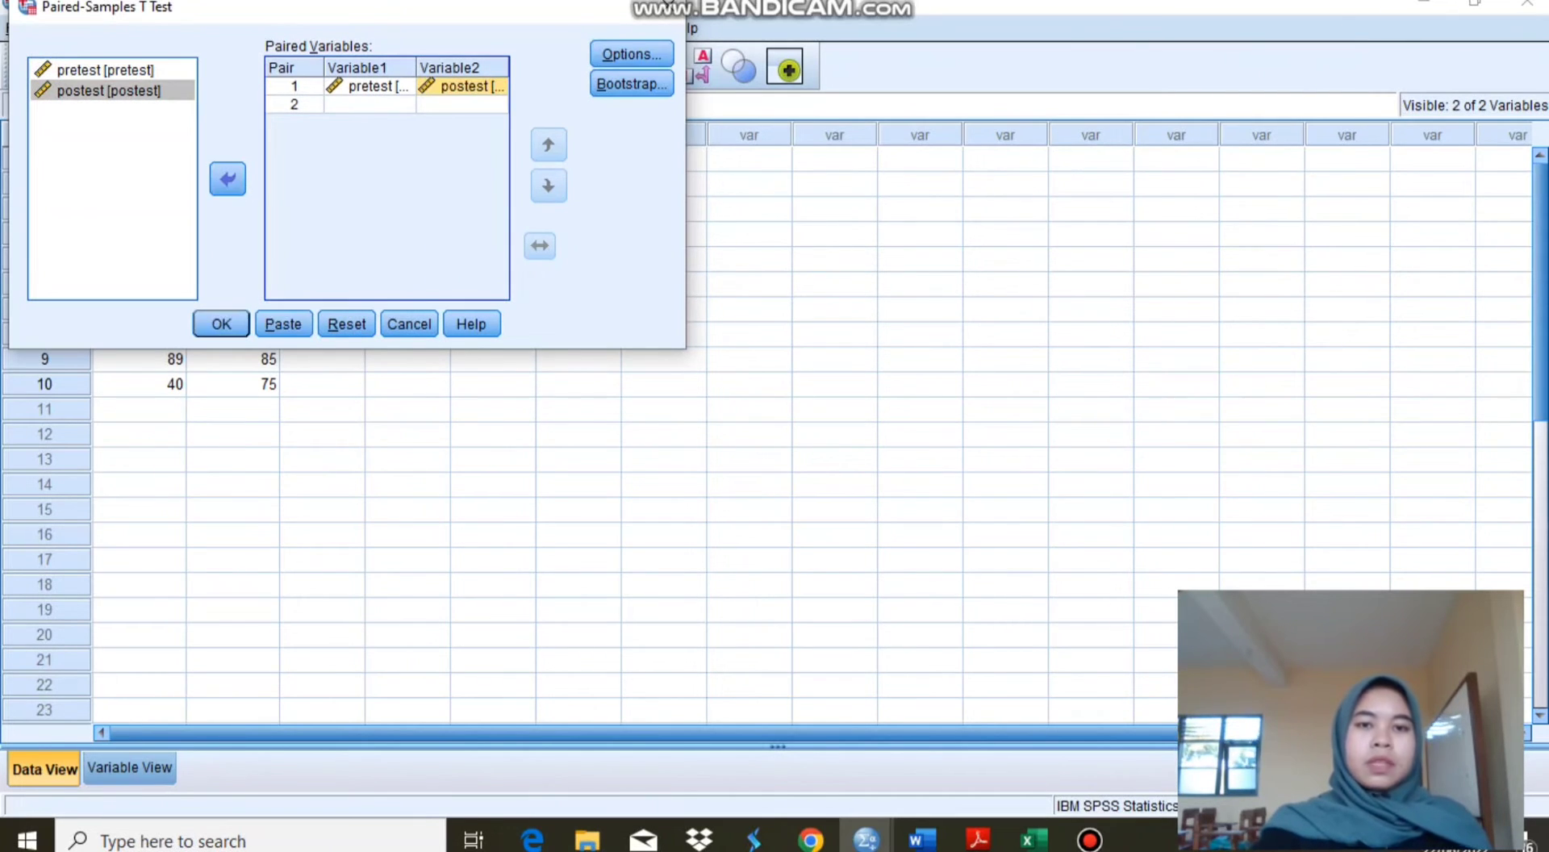
- Accept the 95% confidence interval with cases excluded analysis by analysis, and run the paired-samples t-test
left_click(632, 54)
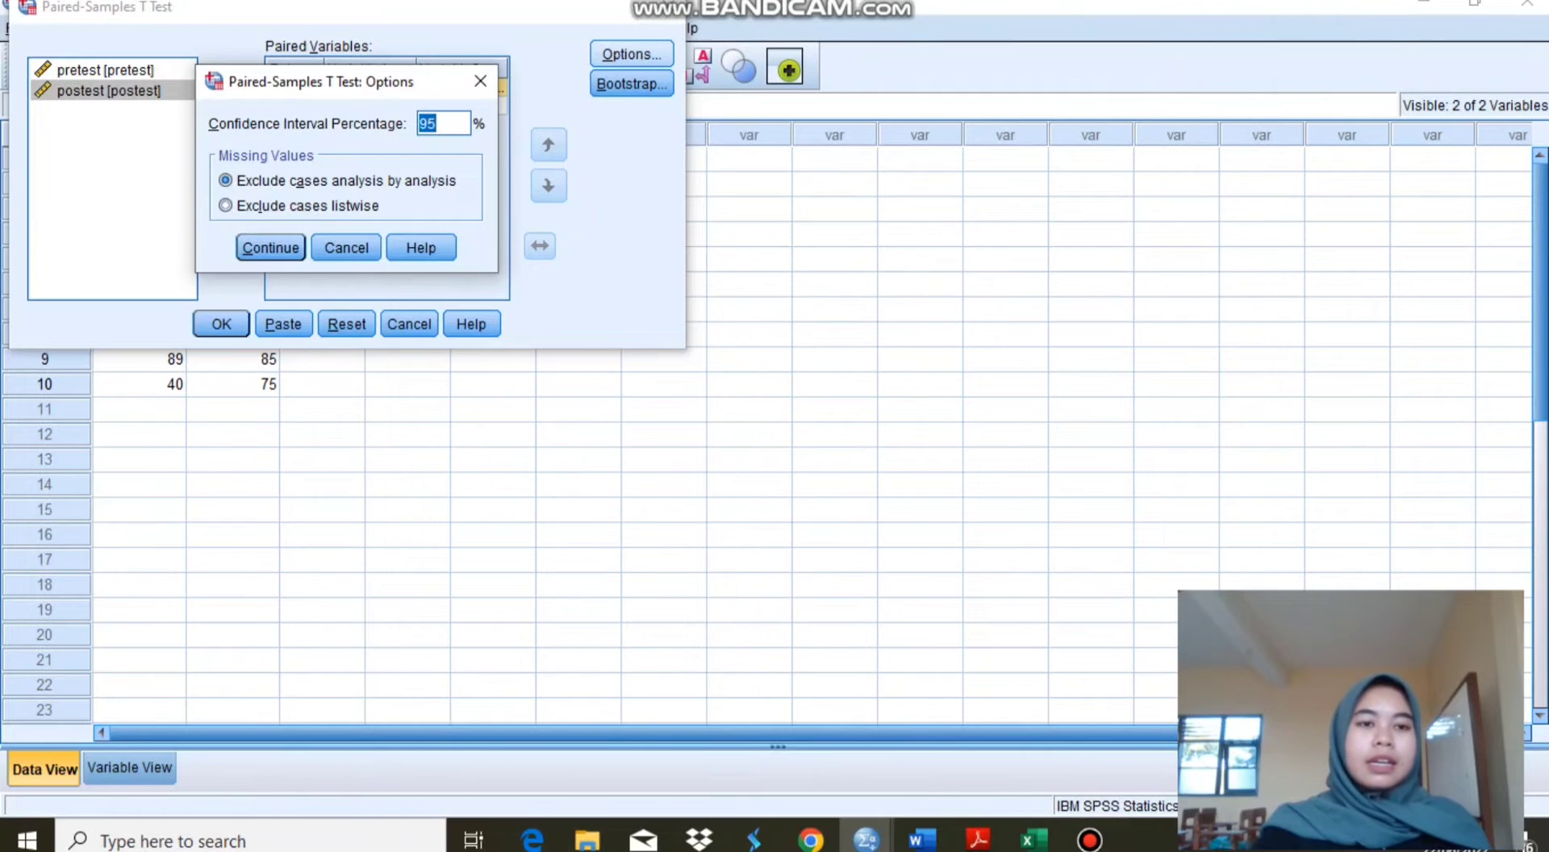
key("Return")
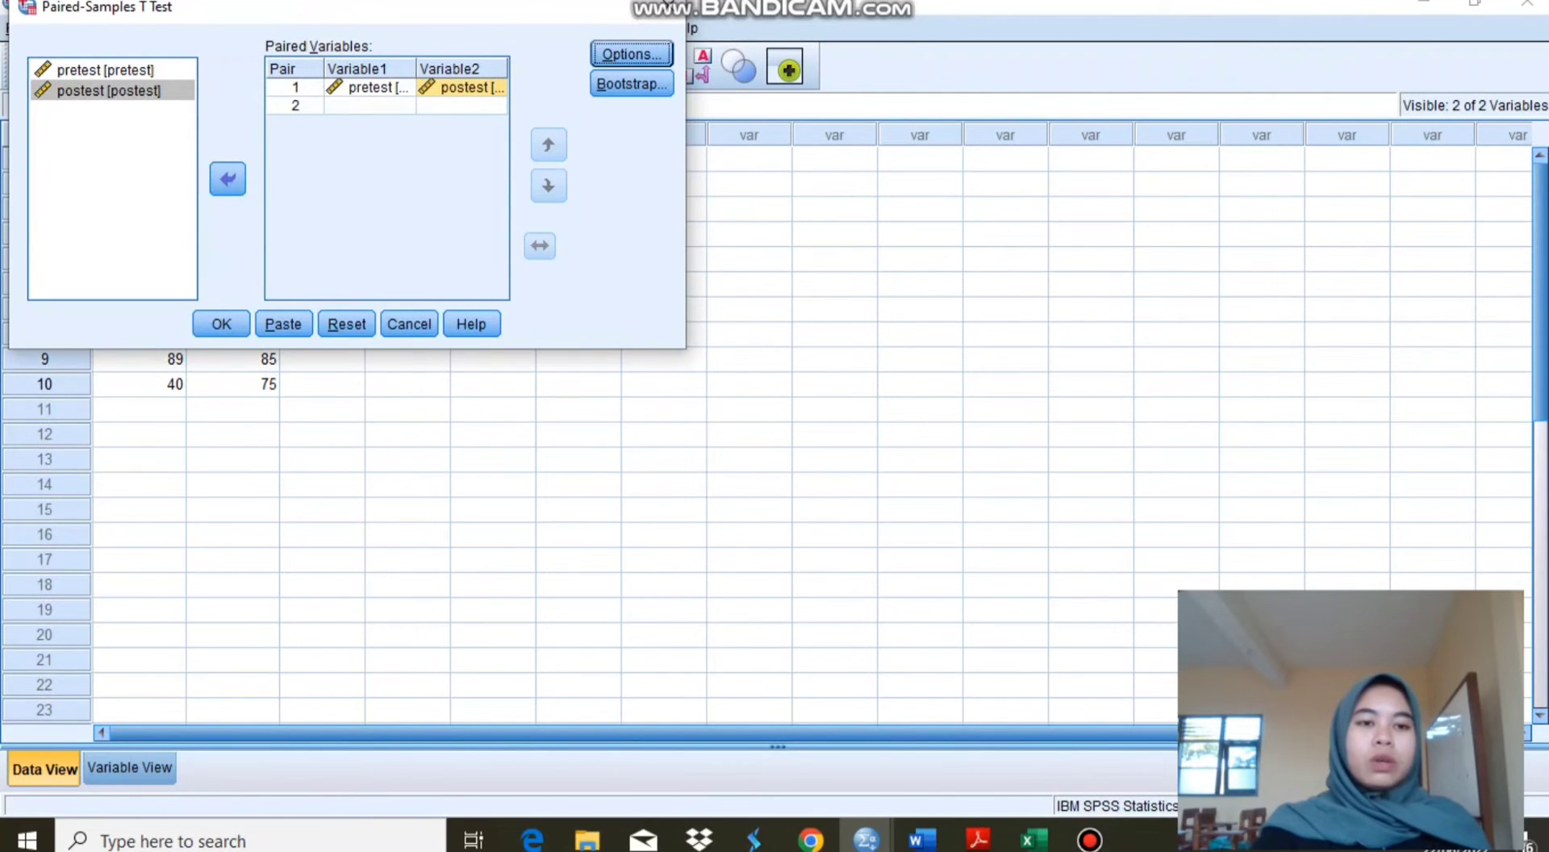
left_click(221, 323)
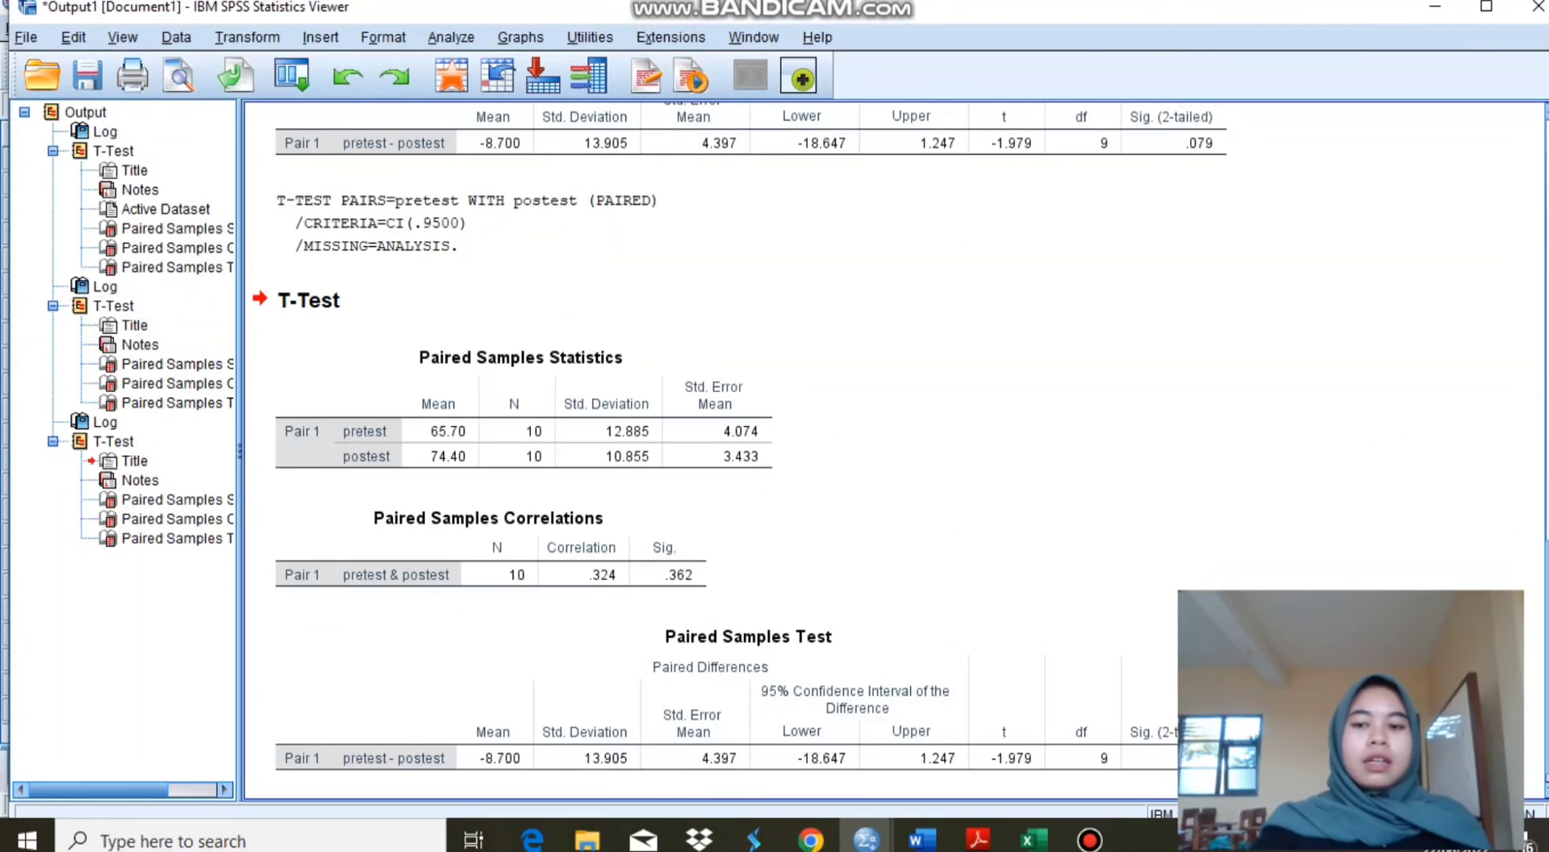